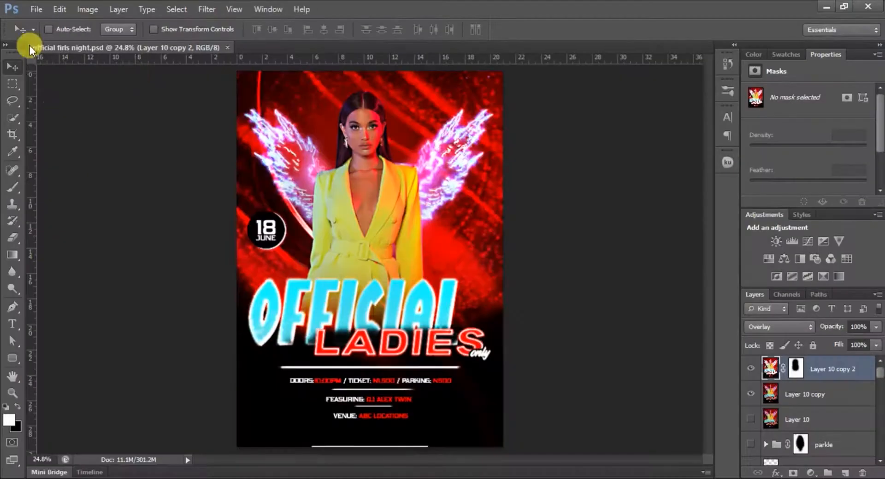
Open the settings for a new document
{"action": "left_click", "coordinate": [36, 10]}
{"action": "left_click", "coordinate": [44, 20]}
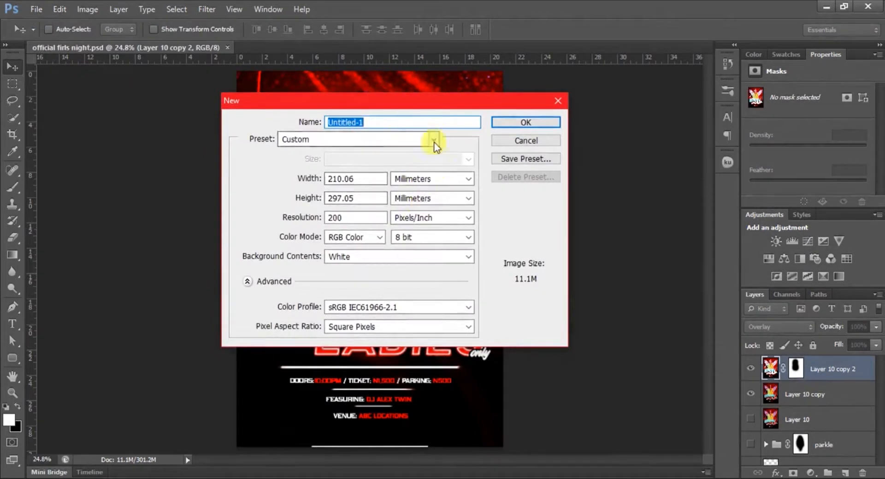
{"action": "left_click", "coordinate": [434, 142]}
{"action": "left_click", "coordinate": [362, 226]}
{"action": "left_click", "coordinate": [469, 161]}
{"action": "left_click", "coordinate": [469, 161]}
{"action": "left_click", "coordinate": [434, 140]}
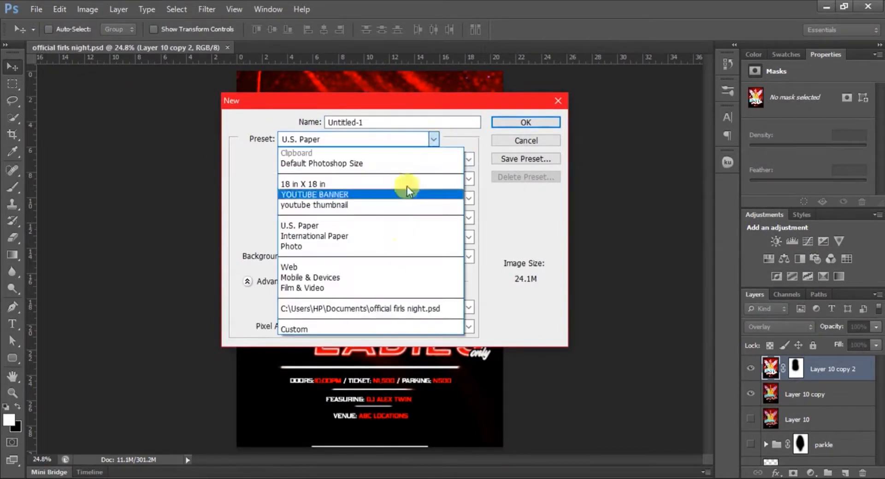
{"action": "left_click", "coordinate": [405, 246]}
{"action": "left_click", "coordinate": [469, 159]}
Create the document from the International Paper preset at A4 size, 300 pixels/inch, in RGB Color with a white background
{"action": "left_click", "coordinate": [433, 140]}
{"action": "left_click", "coordinate": [364, 236]}
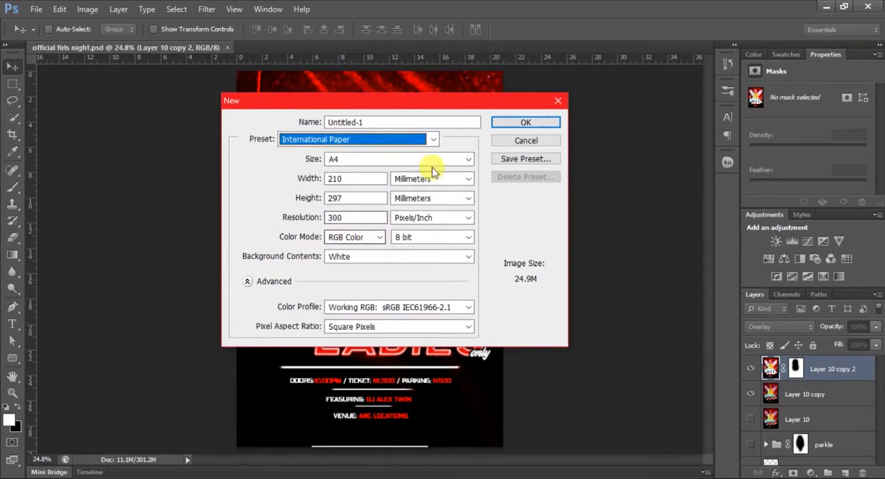
{"action": "left_click", "coordinate": [379, 237]}
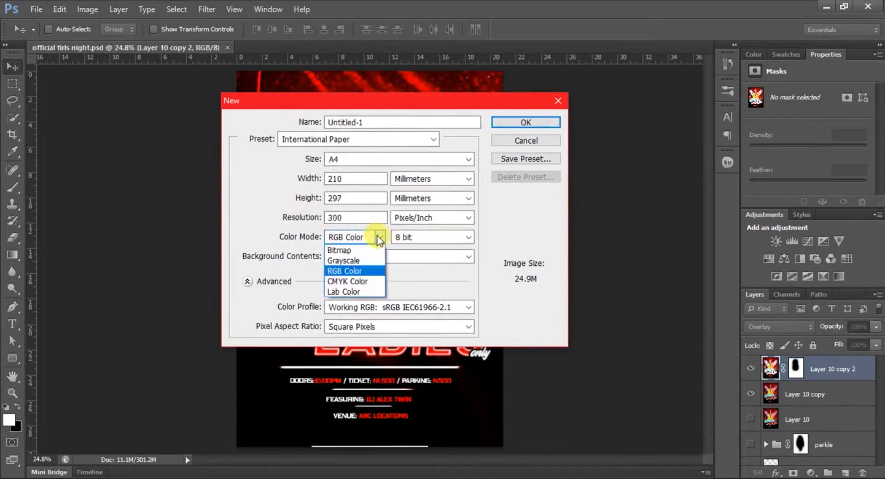
{"action": "left_click", "coordinate": [379, 237]}
{"action": "left_click", "coordinate": [526, 122]}
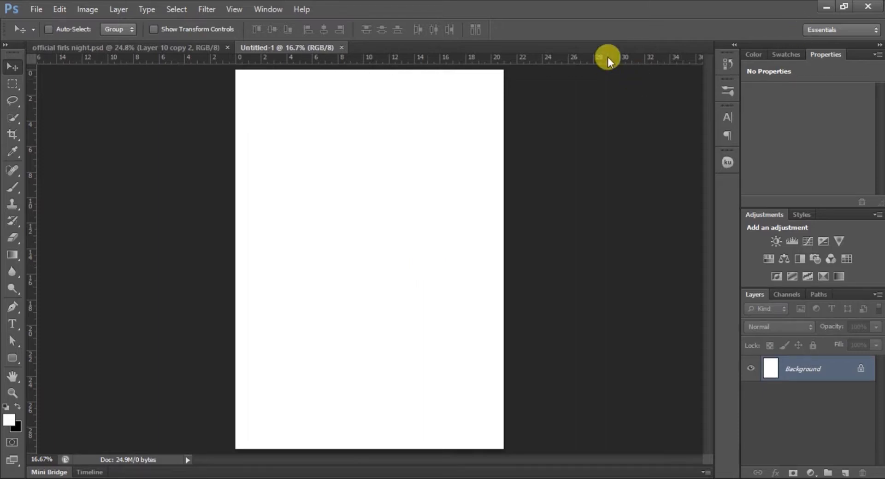
Switch to the desktop and open the source files folder
{"action": "left_click", "coordinate": [825, 7]}
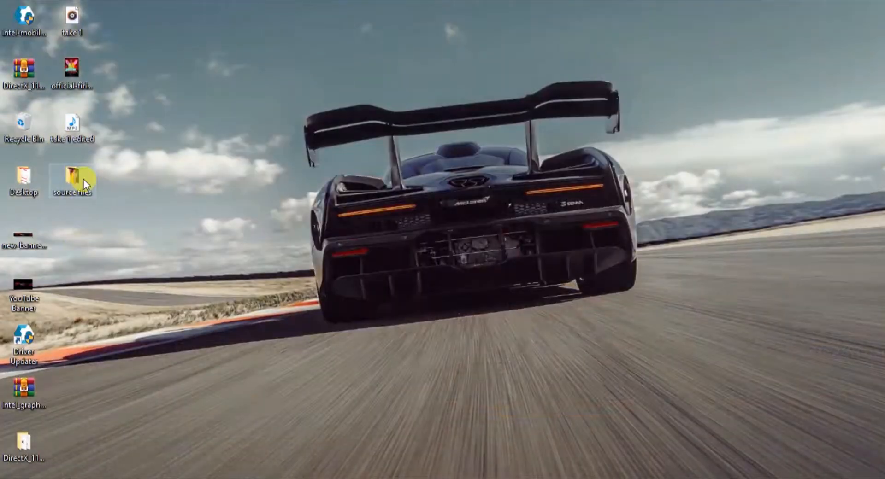
{"action": "double_click", "coordinate": [84, 179]}
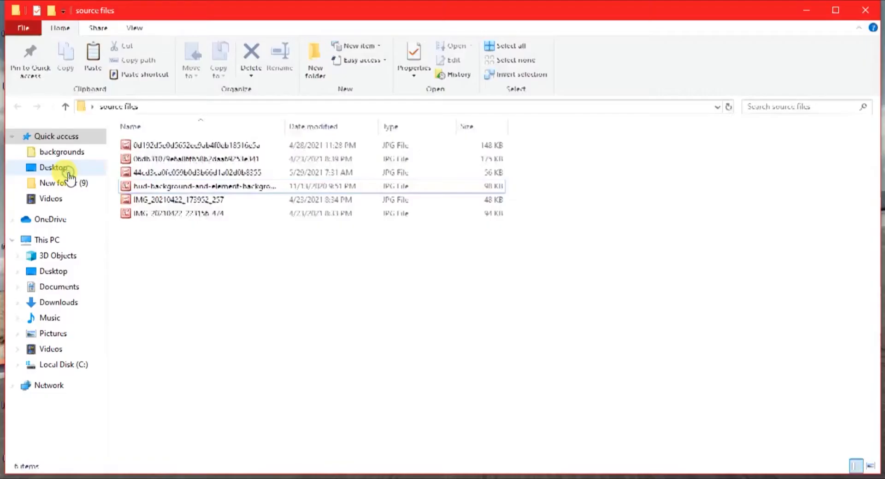
Preview the JPG images in the source files folder one after another
{"action": "left_click", "coordinate": [217, 158]}
{"action": "left_click", "coordinate": [223, 213]}
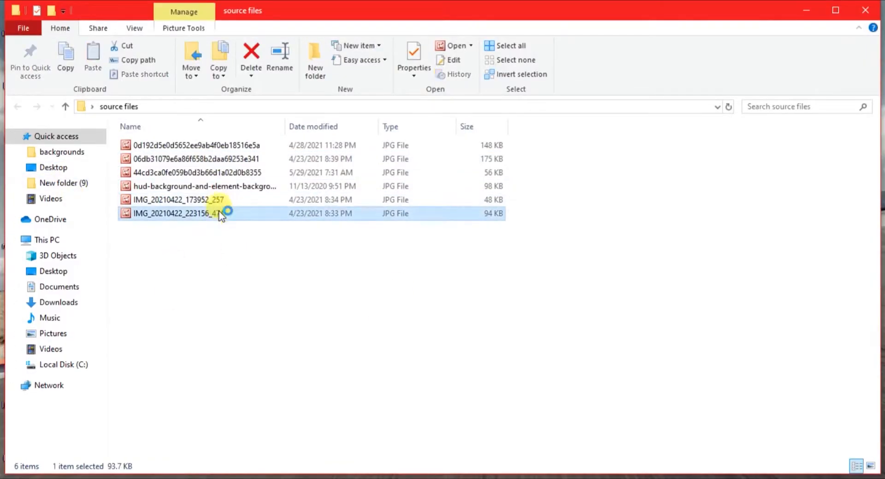
{"action": "left_click", "coordinate": [259, 146]}
{"action": "left_click", "coordinate": [871, 8]}
{"action": "double_click", "coordinate": [351, 159]}
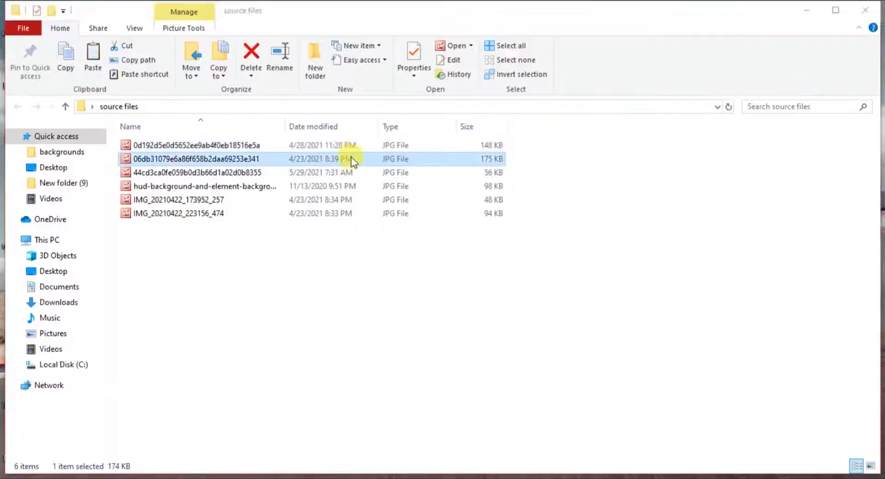
{"action": "left_click", "coordinate": [871, 8]}
{"action": "double_click", "coordinate": [369, 176]}
{"action": "left_click", "coordinate": [870, 7]}
{"action": "double_click", "coordinate": [340, 186]}
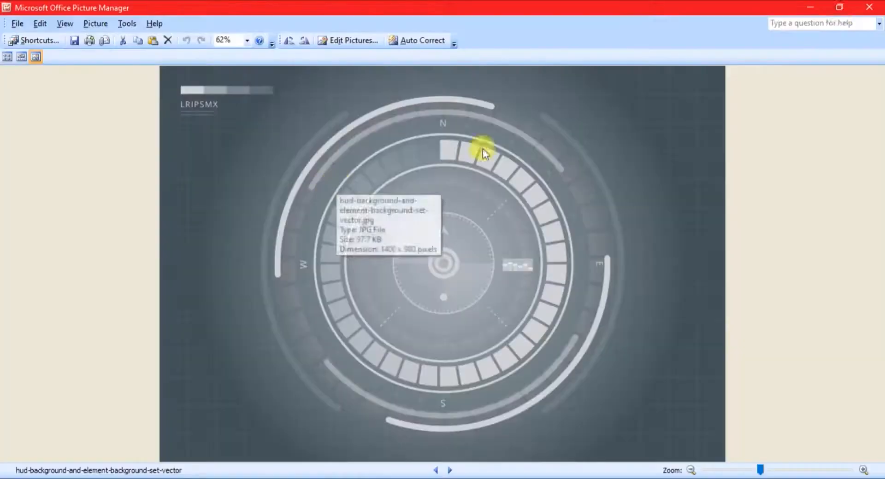
{"action": "left_click", "coordinate": [870, 7]}
{"action": "double_click", "coordinate": [326, 198]}
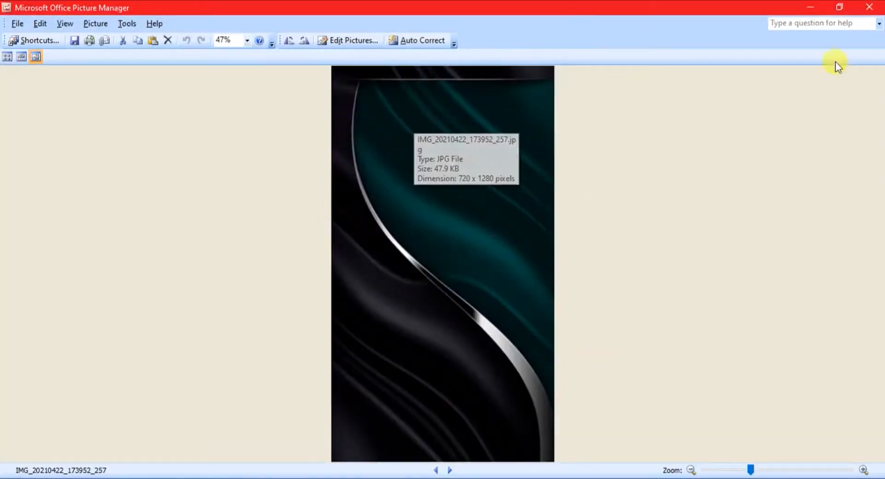
{"action": "left_click", "coordinate": [870, 7]}
Place IMG_20210422_173952_257 in the new document and enlarge it to about 87% so that it covers the whole canvas
{"action": "left_click_drag", "start_coordinate": [183, 200], "coordinate": [430, 251]}
{"action": "key", "text": "Return"}
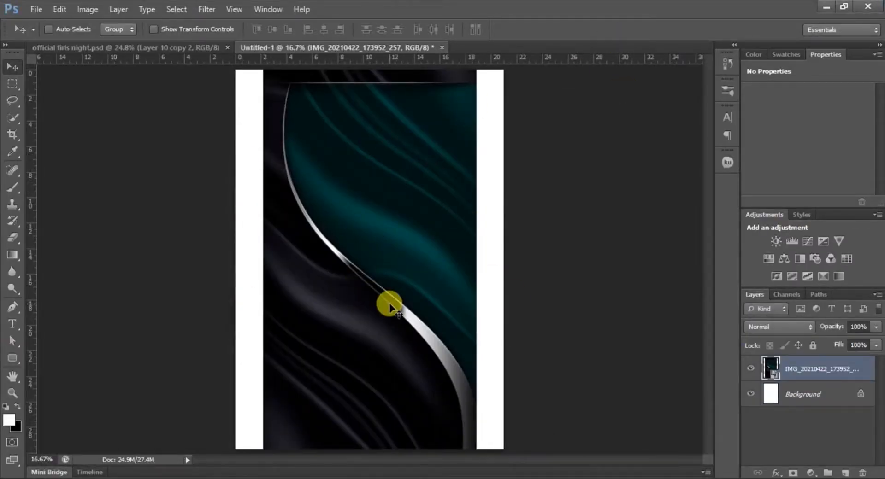
{"action": "key", "text": "ctrl+t"}
{"action": "left_click_drag", "start_coordinate": [466, 87], "coordinate": [518, 35]}
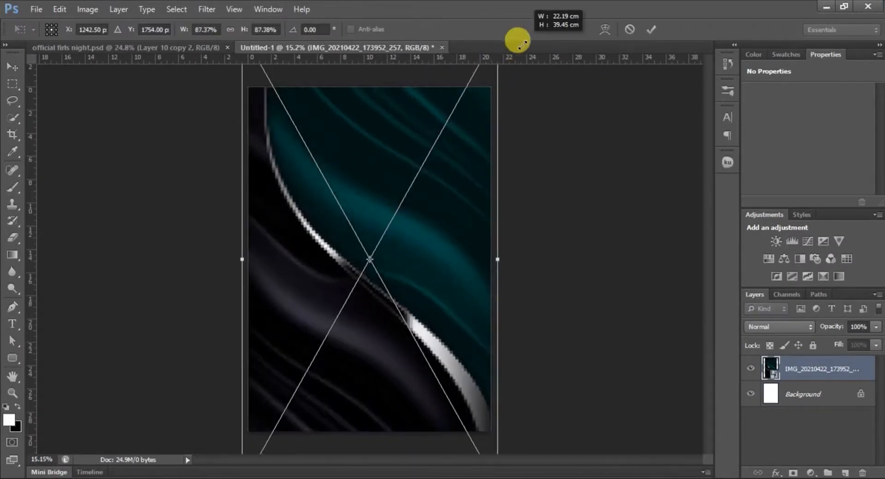
{"action": "left_click", "coordinate": [651, 30]}
Rasterize the placed image layer and remove all its color with Hue/Saturation
{"action": "right_click", "coordinate": [811, 369]}
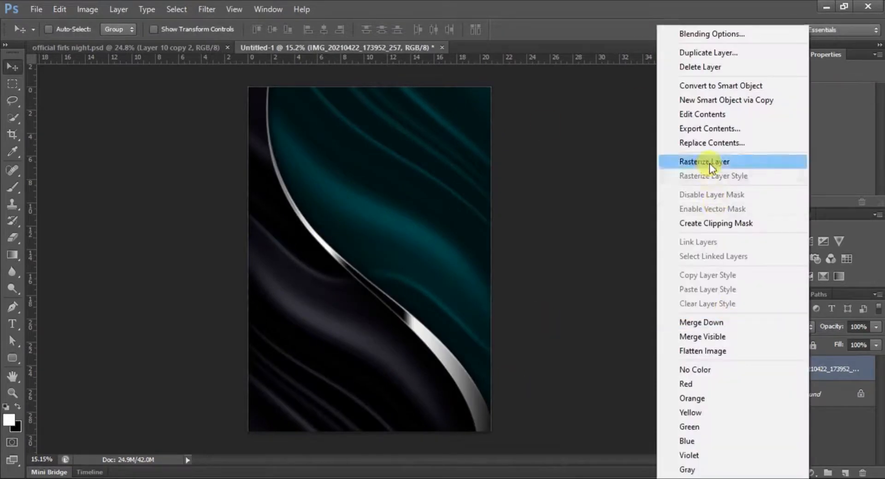
{"action": "left_click", "coordinate": [706, 161]}
{"action": "left_click", "coordinate": [87, 10]}
{"action": "mouse_move", "coordinate": [176, 43]}
{"action": "left_click", "coordinate": [330, 111]}
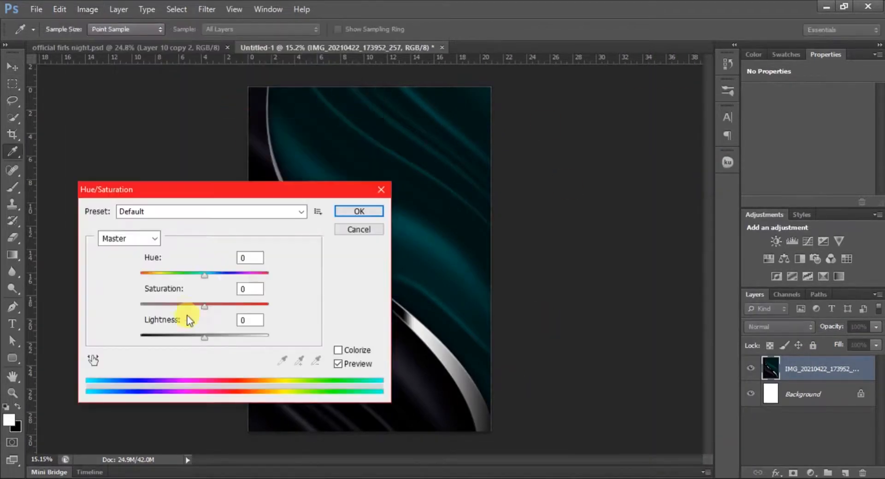
{"action": "left_click_drag", "start_coordinate": [203, 251], "coordinate": [142, 251]}
{"action": "left_click", "coordinate": [350, 211]}
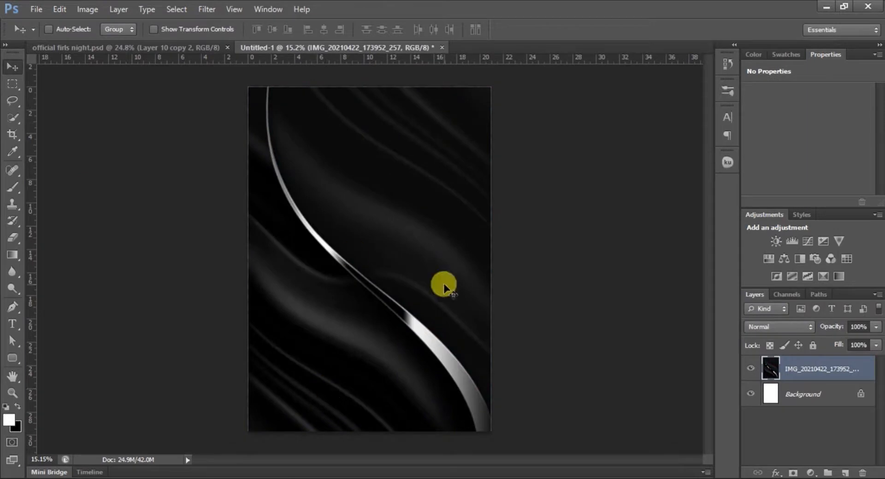
Add a red solid color fill in Overlay mode above the image and merge the two layers
{"action": "left_click", "coordinate": [810, 473]}
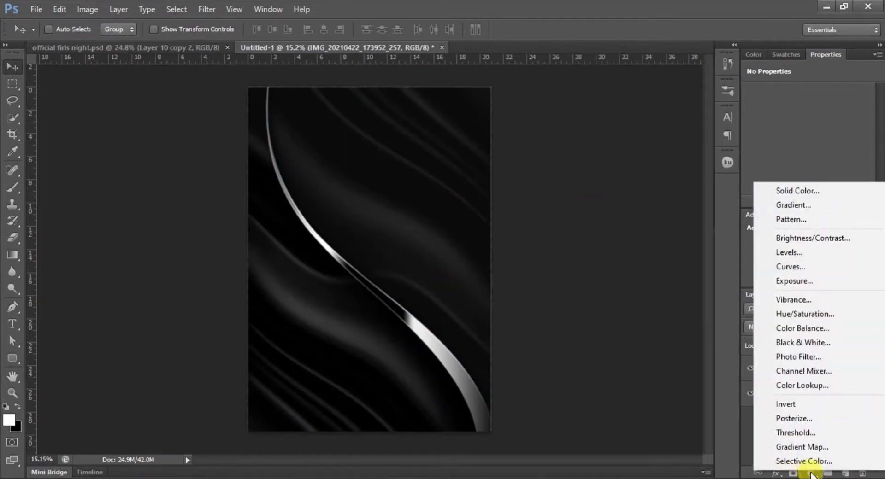
{"action": "left_click", "coordinate": [812, 191]}
{"action": "left_click", "coordinate": [794, 167]}
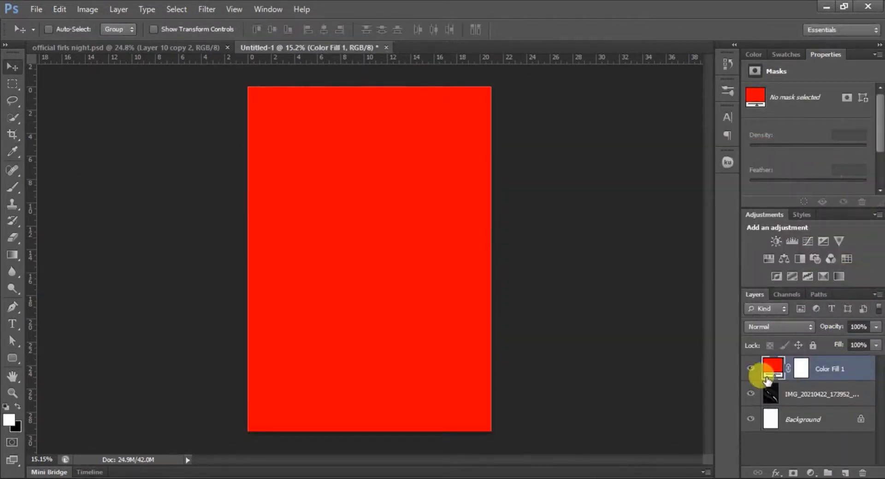
{"action": "left_click", "coordinate": [779, 327]}
{"action": "left_click", "coordinate": [764, 131]}
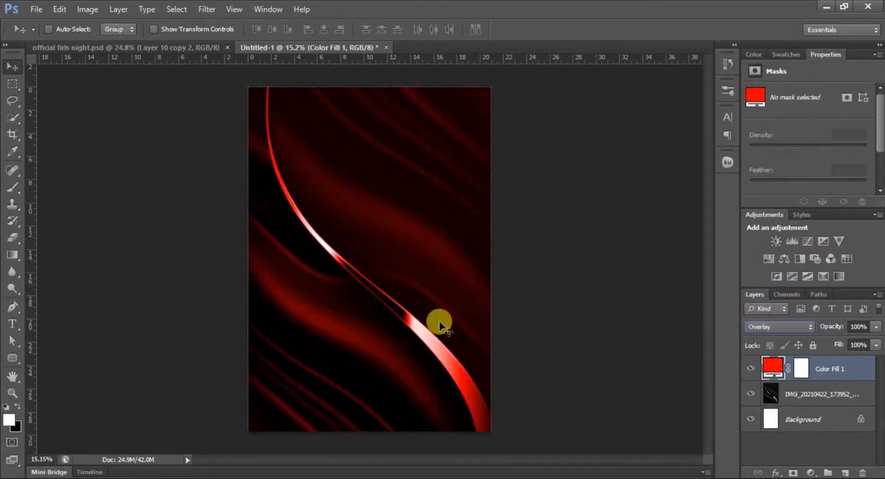
{"action": "left_click", "coordinate": [832, 407], "text": "shift"}
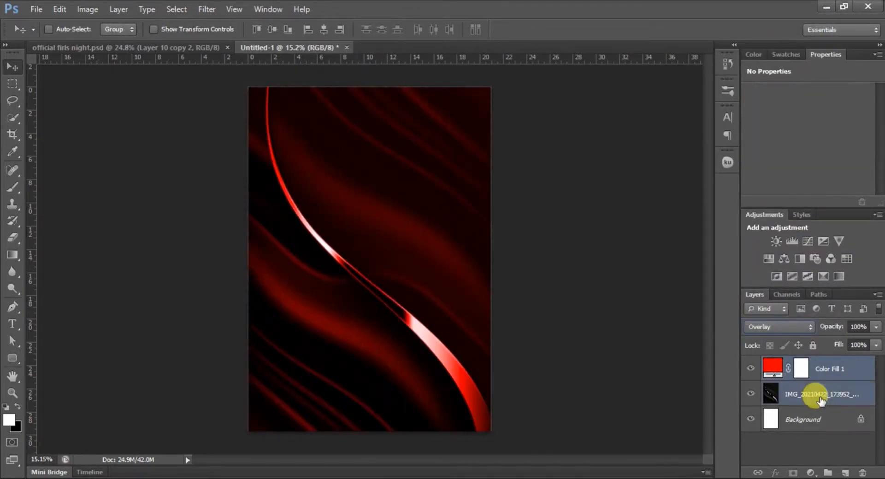
{"action": "key", "text": "ctrl+e"}
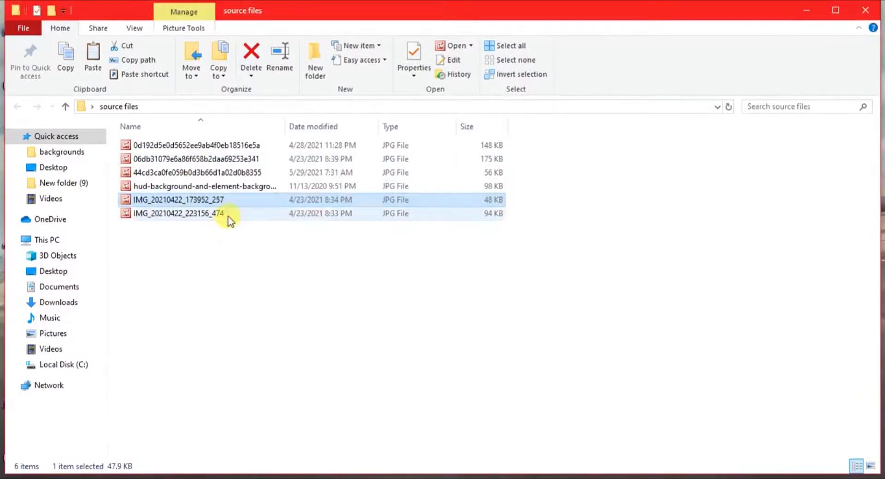
Preview the images IMG_20210422_223156_474 and 06db31079e6a86f658b2daa69253e341 in the source files folder
{"action": "double_click", "coordinate": [227, 214]}
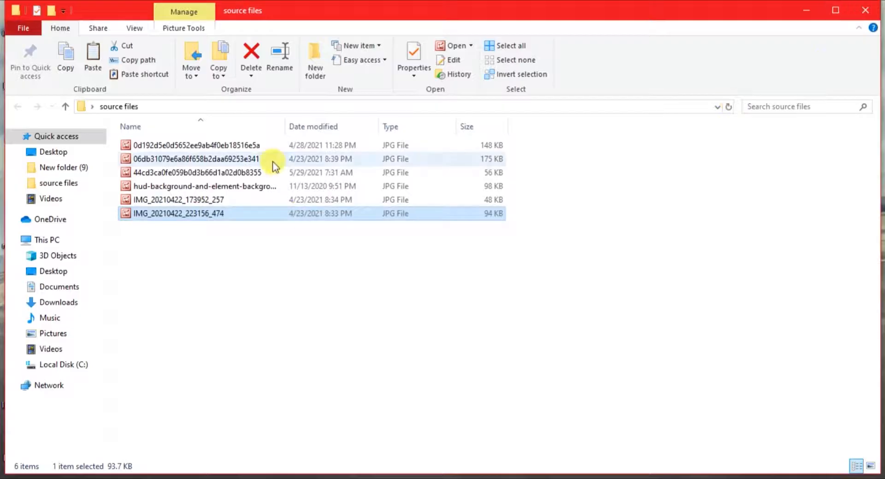
{"action": "double_click", "coordinate": [274, 162]}
{"action": "left_click", "coordinate": [872, 5]}
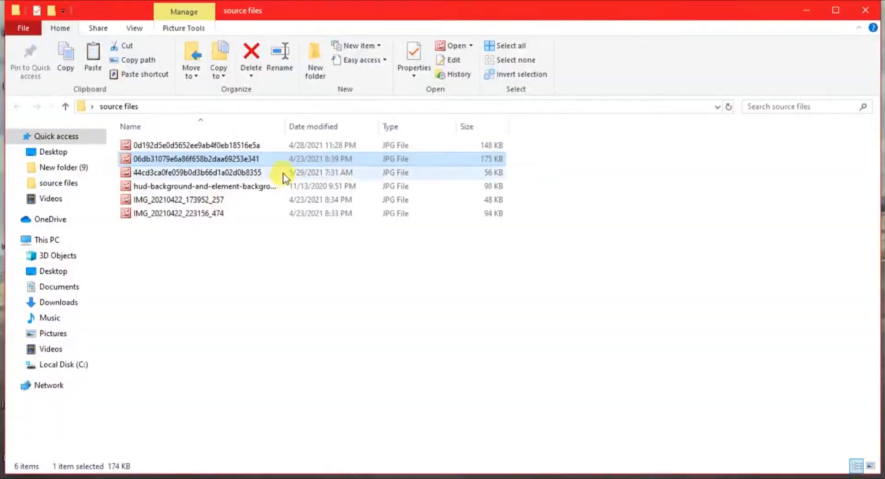
Place the hud-background-and-element-background-set-vector image in the document above the red background
{"action": "left_click", "coordinate": [221, 188]}
{"action": "left_click_drag", "start_coordinate": [221, 190], "coordinate": [376, 248]}
{"action": "left_click", "coordinate": [651, 28]}
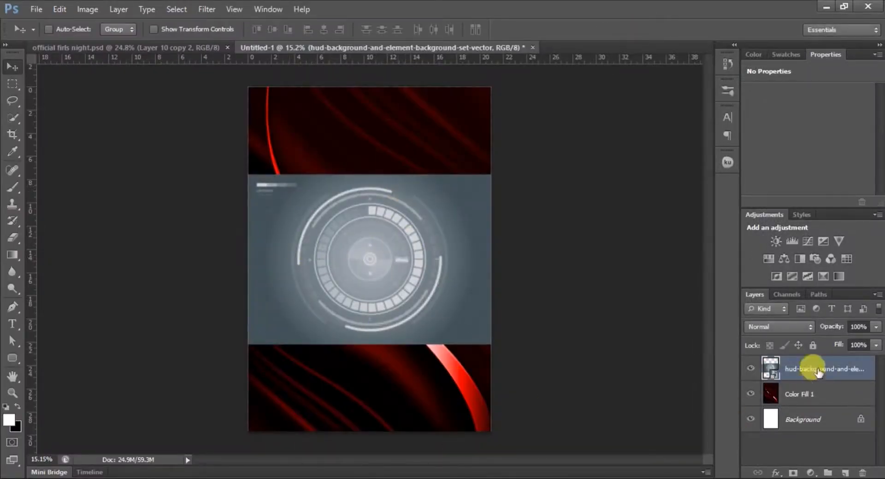
Select the round HUD graphic with the Elliptical Marquee, invert the selection, delete the surrounding area and deselect
{"action": "right_click", "coordinate": [13, 83]}
{"action": "left_click", "coordinate": [78, 93]}
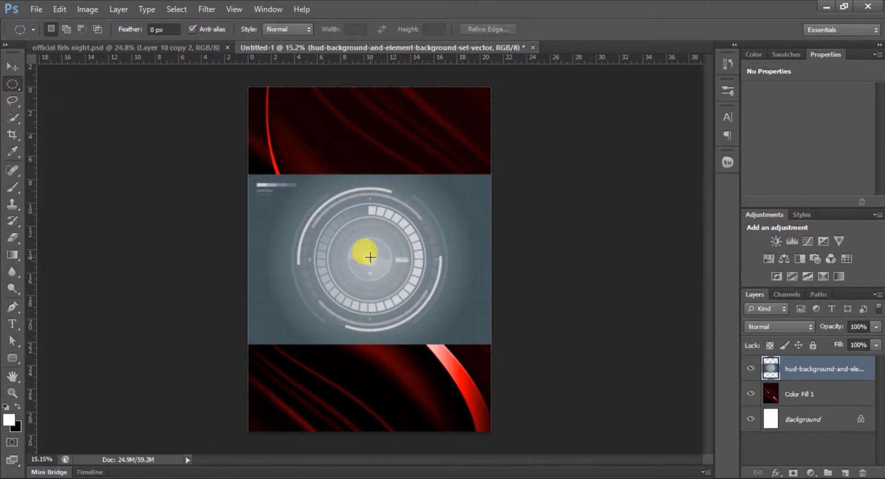
{"action": "left_click_drag", "start_coordinate": [370, 257], "coordinate": [523, 332]}
{"action": "key", "text": "v"}
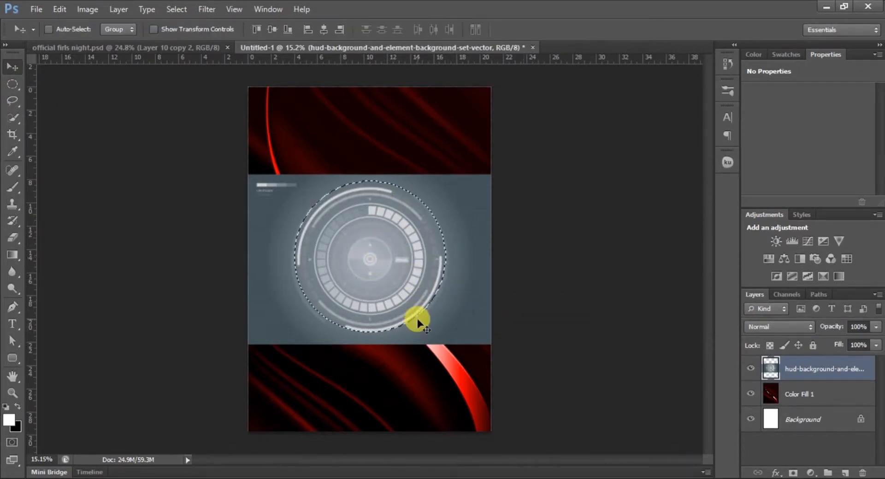
{"action": "key", "text": "ctrl+z"}
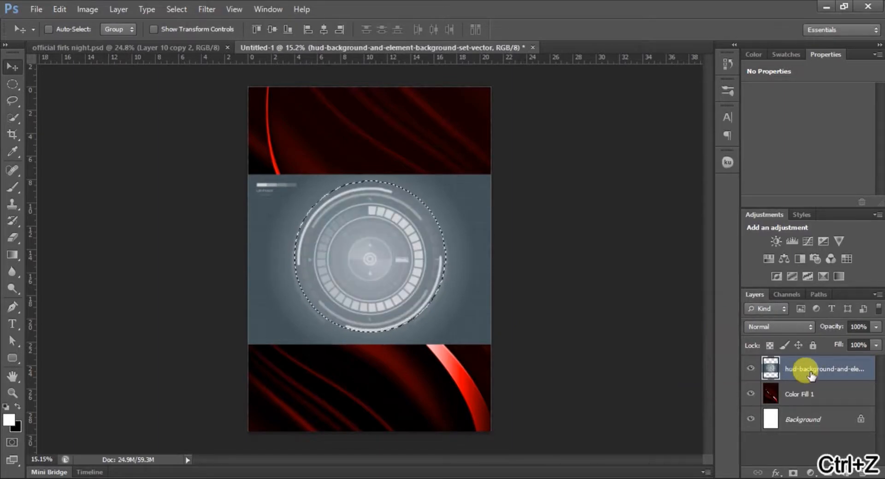
{"action": "key", "text": "ctrl+shift+i"}
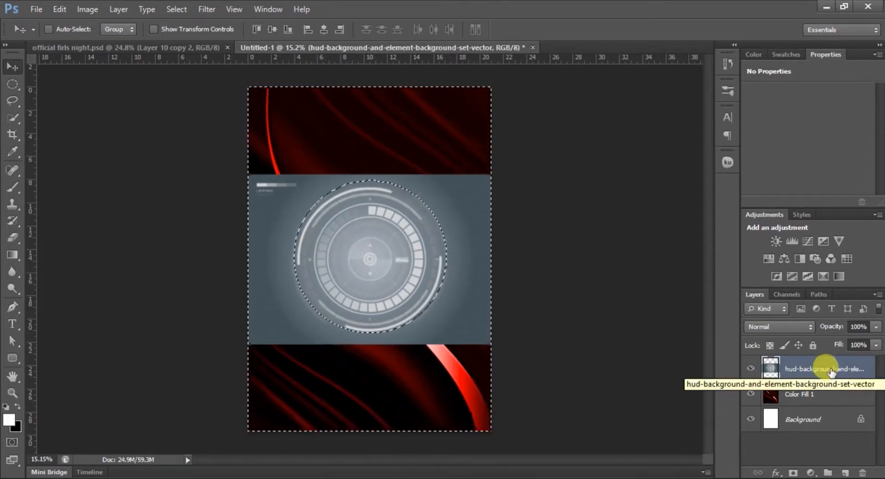
{"action": "key", "text": "Delete"}
{"action": "key", "text": "ctrl+d"}
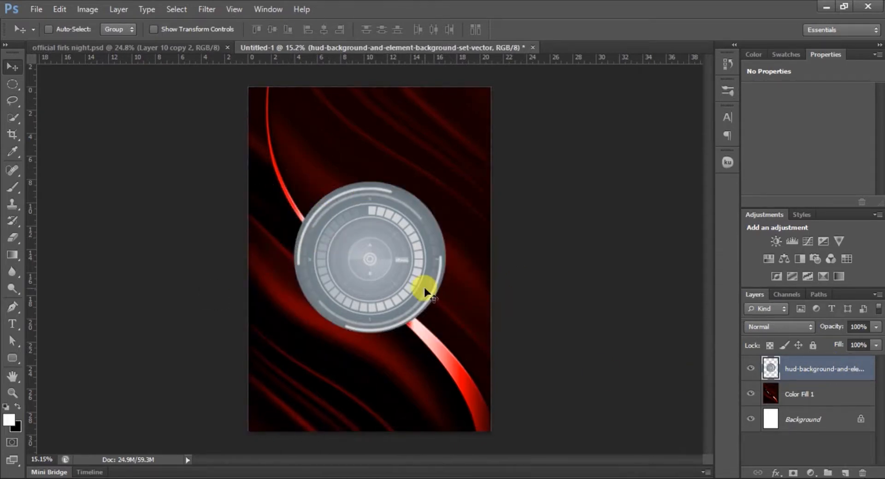
Remove all color from the round HUD graphic with Hue/Saturation
{"action": "left_click", "coordinate": [87, 10]}
{"action": "mouse_move", "coordinate": [99, 43]}
{"action": "left_click", "coordinate": [276, 112]}
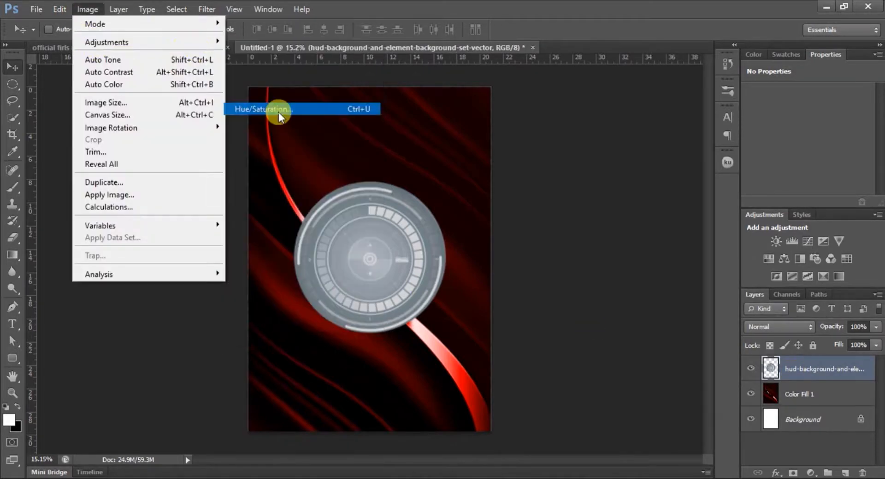
{"action": "left_click_drag", "start_coordinate": [198, 306], "coordinate": [140, 306]}
{"action": "left_click", "coordinate": [346, 217]}
Add a red solid color fill in Overlay mode above the HUD graphic and merge it with the HUD layer
{"action": "left_click", "coordinate": [810, 473]}
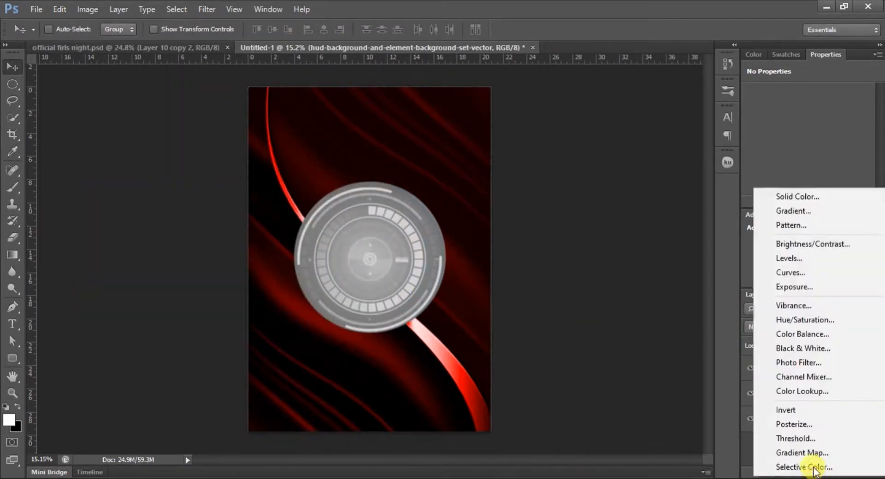
{"action": "left_click", "coordinate": [784, 193]}
{"action": "left_click_drag", "start_coordinate": [603, 211], "coordinate": [677, 177]}
{"action": "left_click", "coordinate": [824, 168]}
{"action": "key", "text": "v"}
{"action": "left_click", "coordinate": [779, 327]}
{"action": "left_click", "coordinate": [780, 165]}
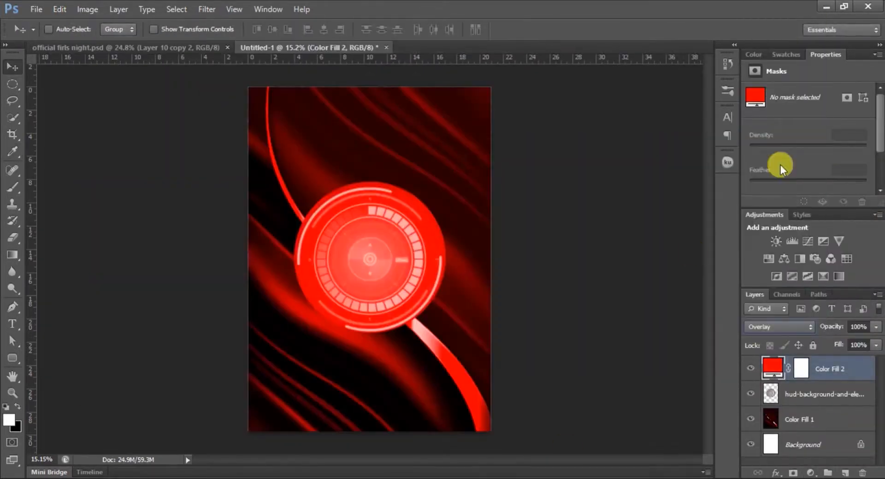
{"action": "left_click", "coordinate": [762, 394], "text": "shift"}
{"action": "key", "text": "ctrl+e"}
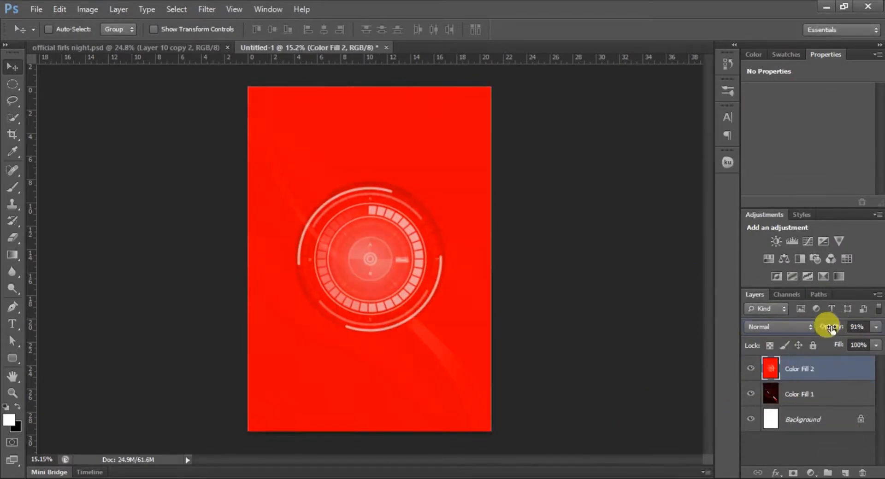
Lower the merged HUD layer's opacity to 16%, move it up the canvas and try resizing it with Free Transform
{"action": "left_click_drag", "start_coordinate": [825, 326], "coordinate": [845, 326]}
{"action": "left_click_drag", "start_coordinate": [405, 279], "coordinate": [395, 187]}
{"action": "key", "text": "ctrl+t"}
{"action": "left_click_drag", "start_coordinate": [485, 326], "coordinate": [509, 345]}
{"action": "key", "text": "ctrl+alt+z"}
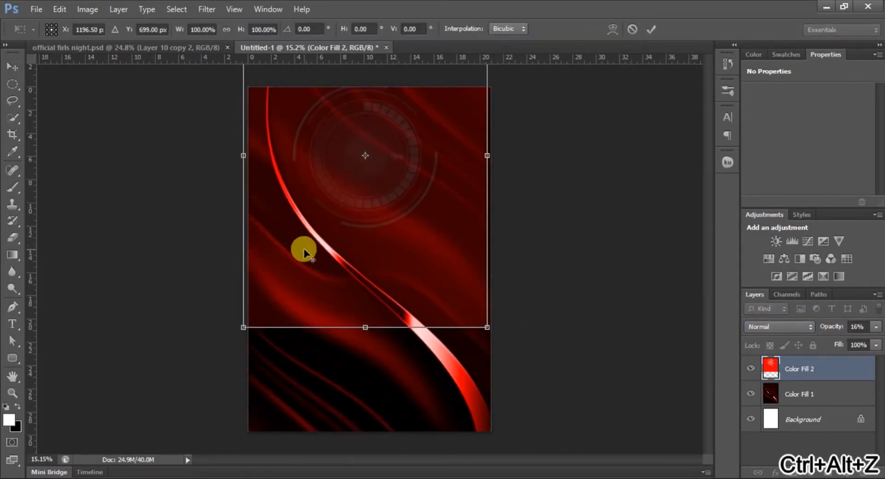
{"action": "key", "text": "Return"}
Reposition the merged red HUD layer and delete it
{"action": "left_click_drag", "start_coordinate": [381, 290], "coordinate": [389, 193]}
{"action": "left_click_drag", "start_coordinate": [807, 369], "coordinate": [862, 473]}
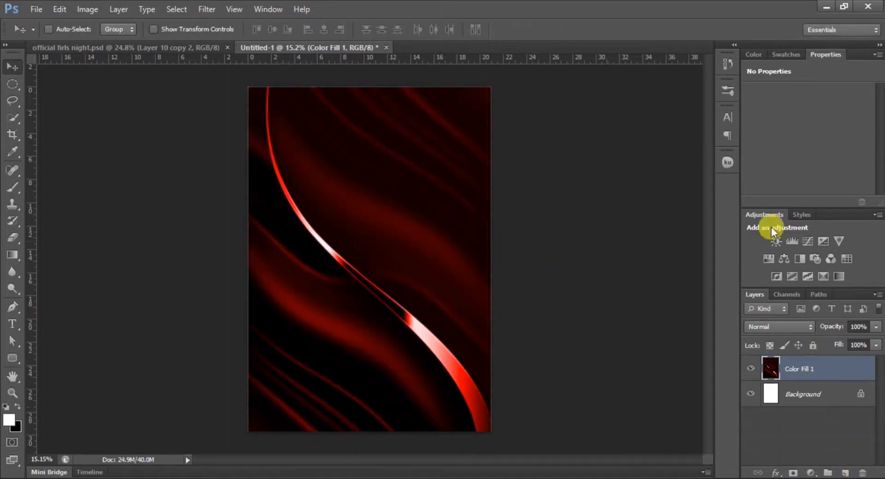
Place the HUD background image in the flyer again and select its round graphic with an elliptical selection
{"action": "left_click", "coordinate": [827, 8]}
{"action": "mouse_move", "coordinate": [299, 184]}
{"action": "left_mouse_down"}
{"action": "mouse_move", "coordinate": [405, 302]}
{"action": "mouse_move", "coordinate": [361, 275]}
{"action": "mouse_move", "coordinate": [490, 332]}
{"action": "left_mouse_up"}
{"action": "key", "text": "Return"}
{"action": "key", "text": "m"}
Rasterize the HUD layer and delete everything outside the round graphic, leaving no active selection
{"action": "key", "text": "ctrl+shift+i"}
{"action": "key", "text": "Delete"}
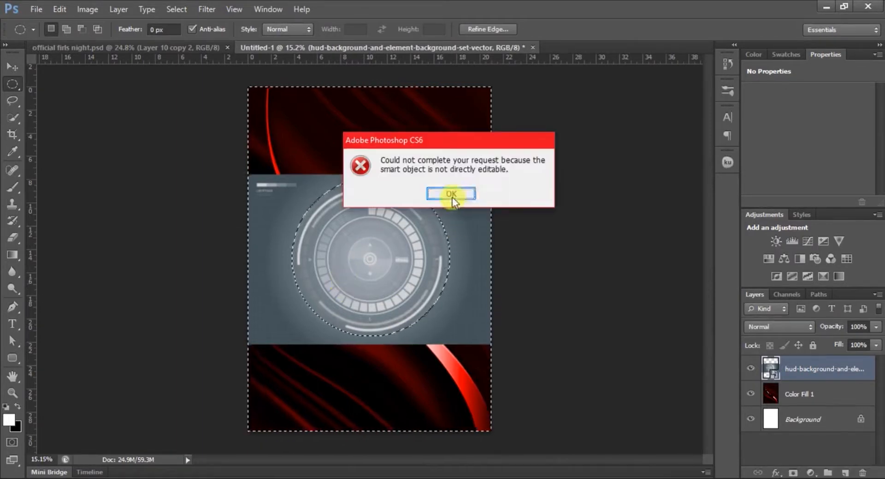
{"action": "left_click", "coordinate": [452, 198]}
{"action": "right_click", "coordinate": [839, 369]}
{"action": "left_click", "coordinate": [737, 162]}
{"action": "key", "text": "Delete"}
{"action": "key", "text": "ctrl+d"}
{"action": "key", "text": "v"}
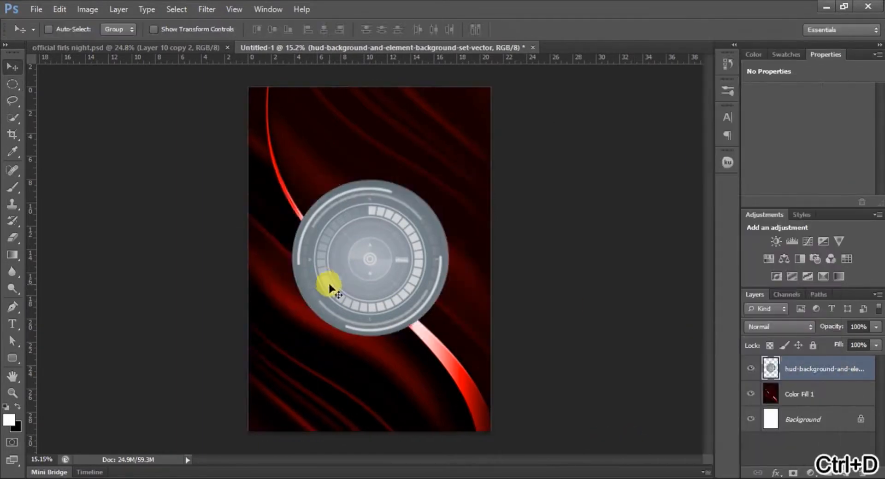
{"action": "key", "text": "Delete"}
{"action": "left_click", "coordinate": [750, 368]}
{"action": "left_click_drag", "start_coordinate": [413, 294], "coordinate": [378, 318]}
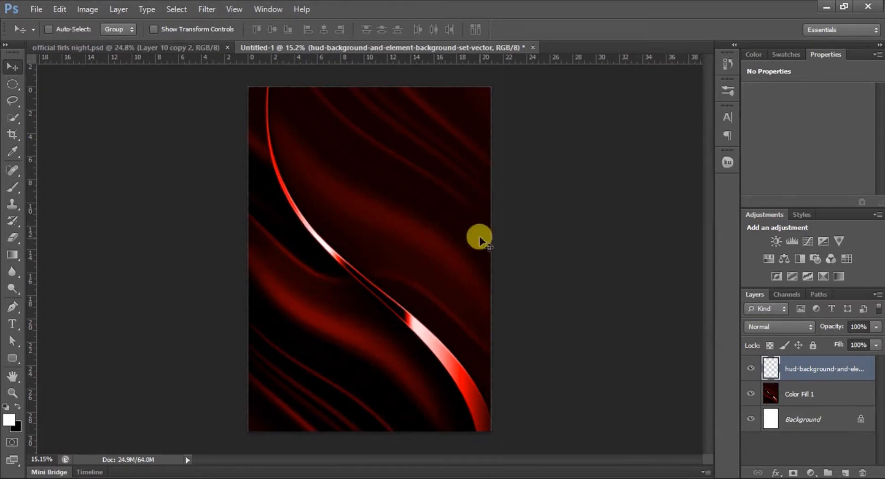
{"action": "left_click_drag", "start_coordinate": [413, 254], "coordinate": [373, 223]}
{"action": "key", "text": "ctrl+alt+z"}
{"action": "key", "text": "ctrl+alt+z"}
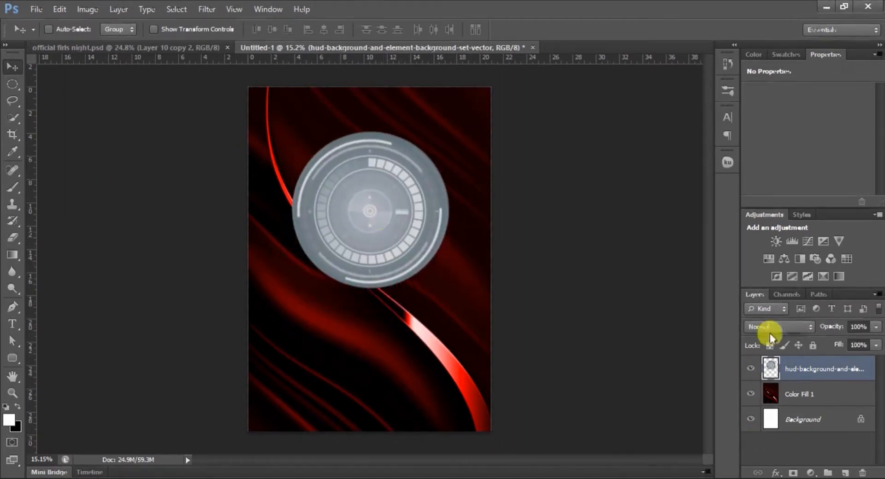
Desaturate the round HUD graphic with Hue/Saturation at -100 saturation and move it back toward the middle of the page
{"action": "left_click", "coordinate": [88, 9]}
{"action": "mouse_move", "coordinate": [208, 42]}
{"action": "left_click", "coordinate": [273, 109]}
{"action": "left_click_drag", "start_coordinate": [204, 307], "coordinate": [60, 302]}
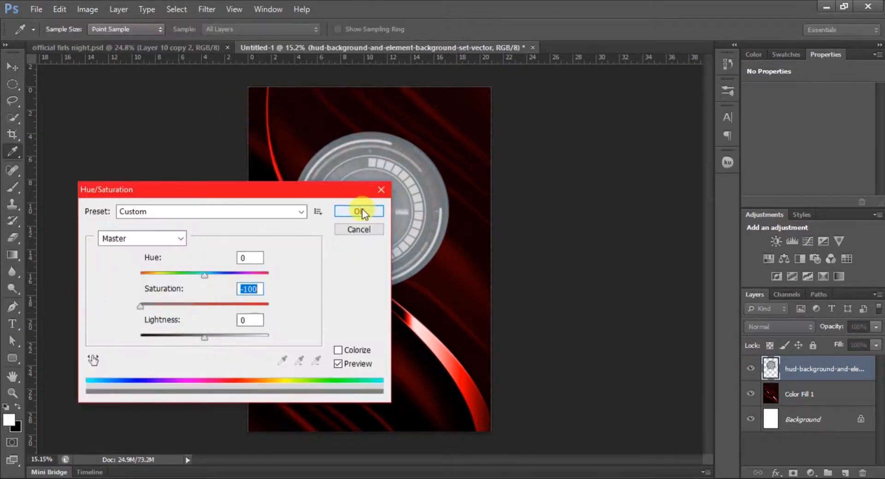
{"action": "left_click", "coordinate": [362, 212]}
{"action": "left_click_drag", "start_coordinate": [396, 227], "coordinate": [401, 267]}
Add a red solid color fill clipped to the HUD layer and set its blend mode to Overlay
{"action": "left_click", "coordinate": [810, 473]}
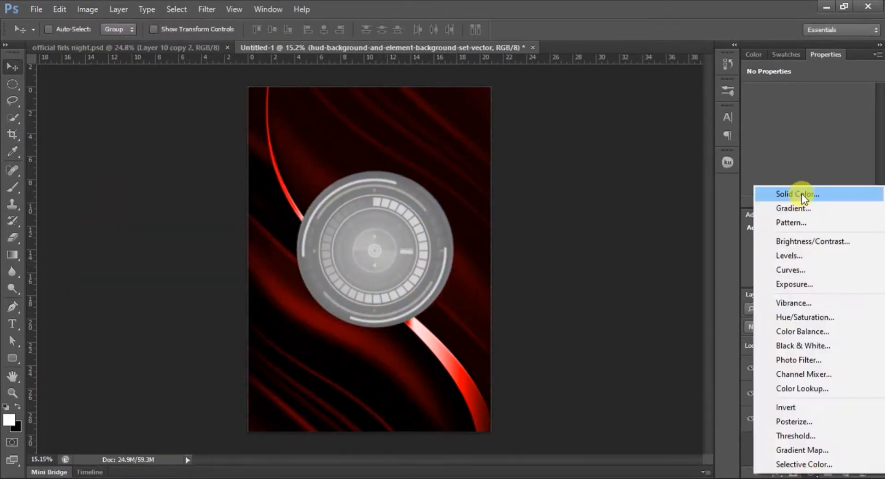
{"action": "left_click", "coordinate": [801, 194]}
{"action": "left_click", "coordinate": [796, 169]}
{"action": "left_click", "coordinate": [785, 381], "text": "alt"}
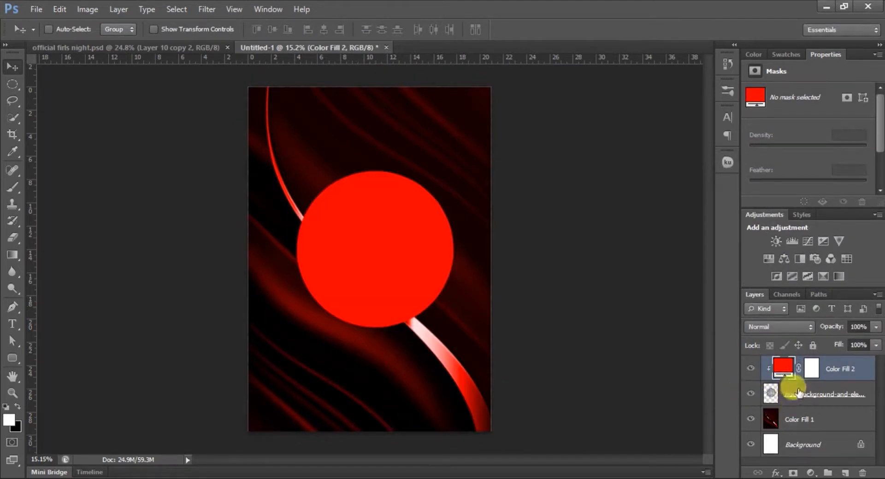
{"action": "left_click", "coordinate": [777, 327]}
{"action": "left_click", "coordinate": [759, 162]}
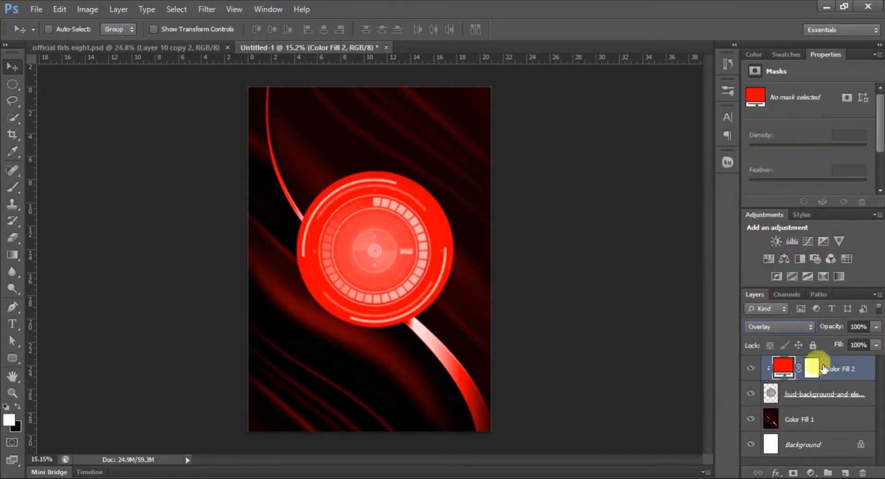
Group the red fill with the HUD layer and name the group "tech background"
{"action": "left_click", "coordinate": [818, 395], "text": "shift"}
{"action": "key", "text": "ctrl+g"}
{"action": "double_click", "coordinate": [801, 364]}
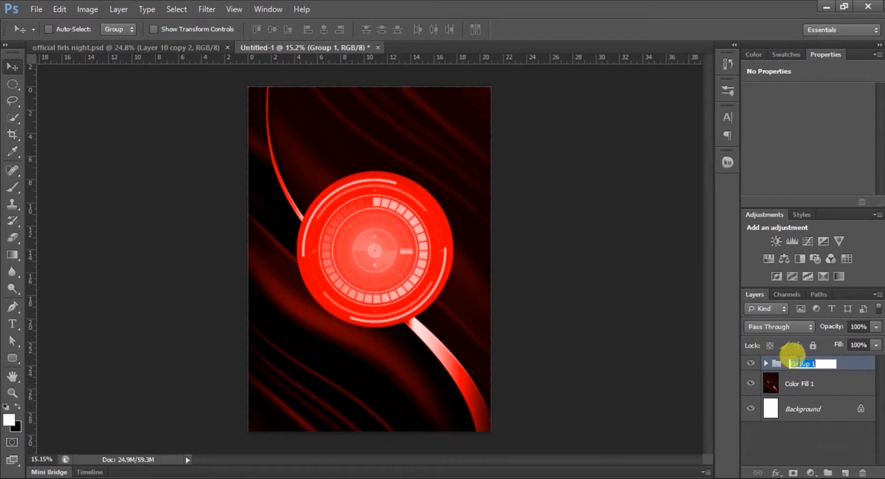
{"action": "key", "text": "Return"}
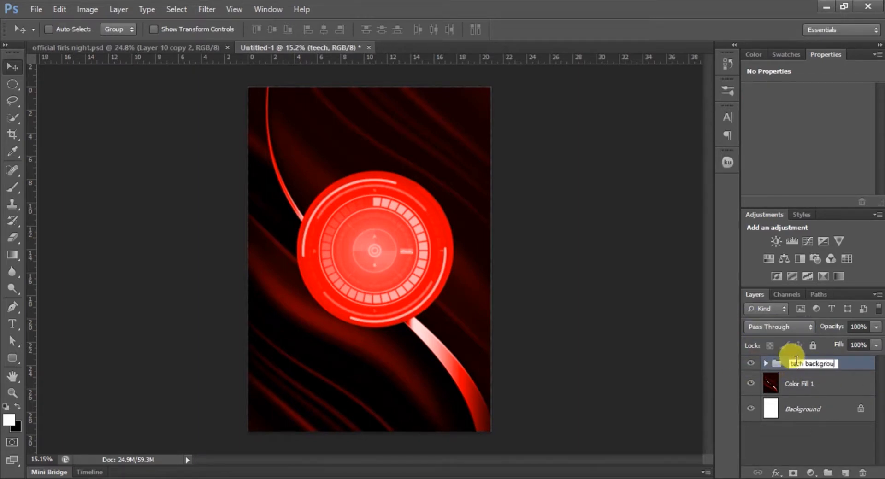
{"action": "type", "text": "nd"}
{"action": "key", "text": "Return"}
Reduce the tech background group's fill to 21% and enlarge the group to about 130% over the upper page
{"action": "left_click_drag", "start_coordinate": [833, 328], "coordinate": [841, 349]}
{"action": "left_click", "coordinate": [835, 330]}
{"action": "key", "text": "ctrl+t"}
{"action": "left_click_drag", "start_coordinate": [490, 176], "coordinate": [533, 81]}
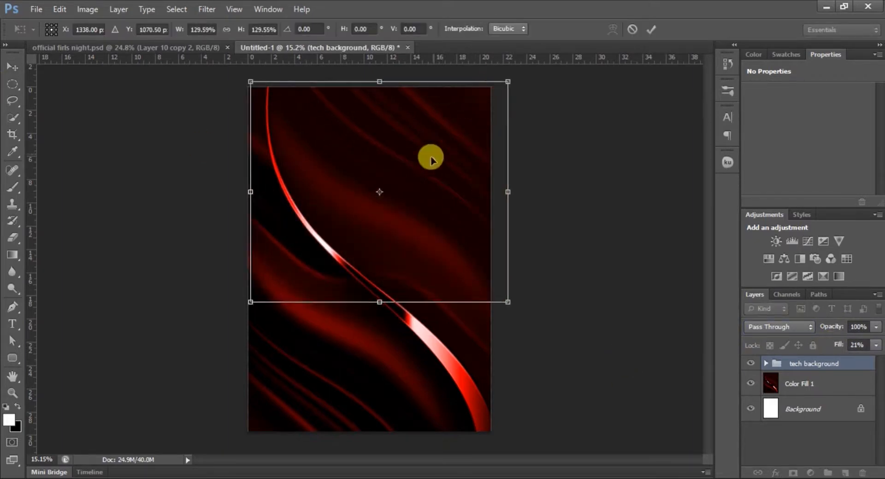
{"action": "left_click_drag", "start_coordinate": [430, 158], "coordinate": [423, 145]}
{"action": "left_click", "coordinate": [652, 31]}
Enlarge the tech background group by about another 122% and move it up so it runs past the page's top edge
{"action": "key", "text": "ctrl+t"}
{"action": "left_click_drag", "start_coordinate": [500, 290], "coordinate": [529, 313]}
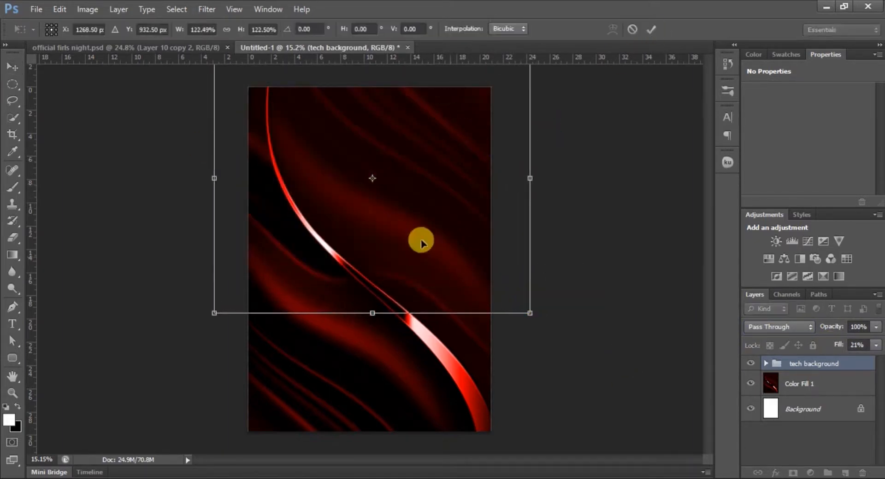
{"action": "left_click_drag", "start_coordinate": [397, 218], "coordinate": [415, 182]}
{"action": "left_click", "coordinate": [651, 31]}
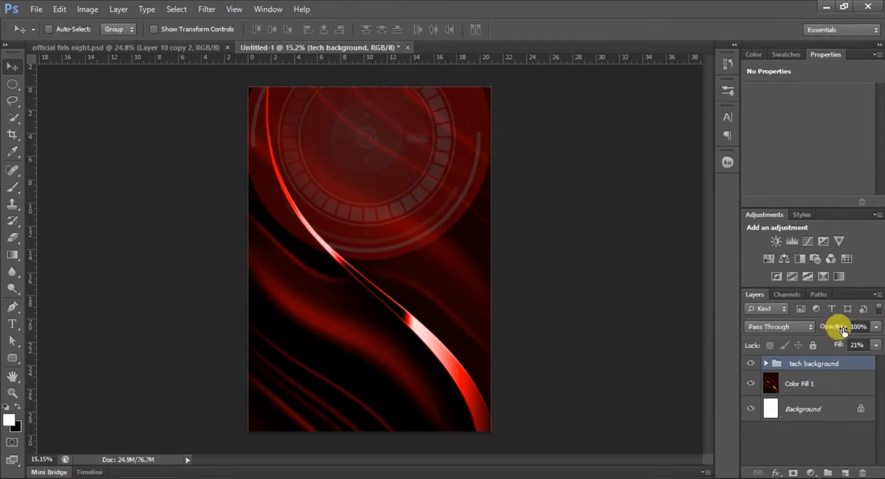
Lower the tech background group's opacity and toggle its visibility to compare the effect
{"action": "left_click_drag", "start_coordinate": [836, 329], "coordinate": [840, 331]}
{"action": "left_click", "coordinate": [750, 363]}
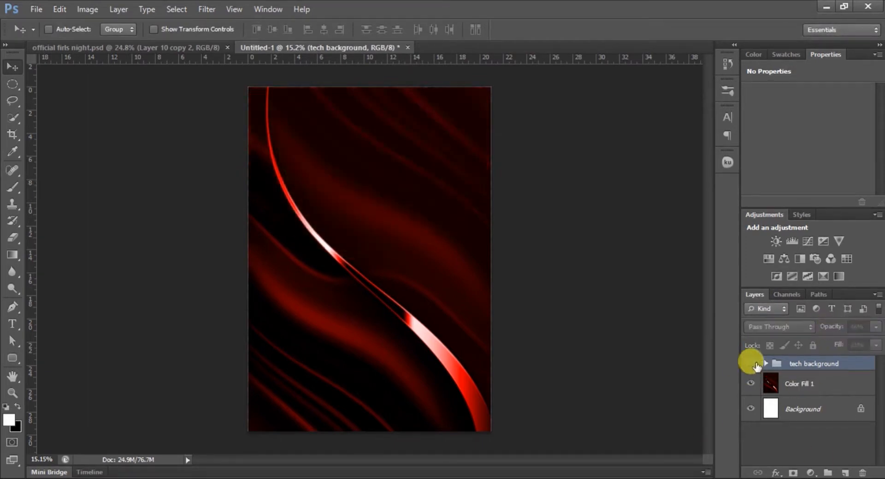
{"action": "left_click", "coordinate": [750, 364]}
Preview the source images and place the red car photo IMG_20210422_223156_474 in the flyer
{"action": "left_click", "coordinate": [823, 9]}
{"action": "double_click", "coordinate": [250, 201]}
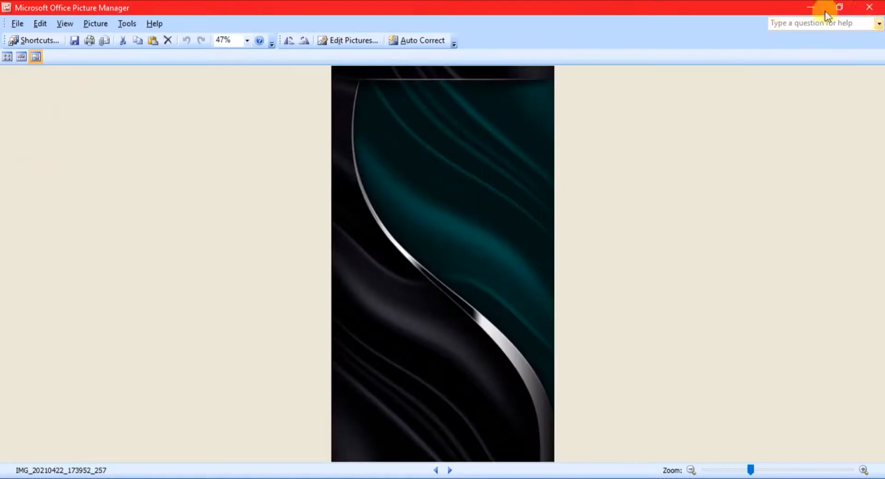
{"action": "left_click", "coordinate": [869, 8]}
{"action": "double_click", "coordinate": [331, 214]}
{"action": "left_click", "coordinate": [868, 7]}
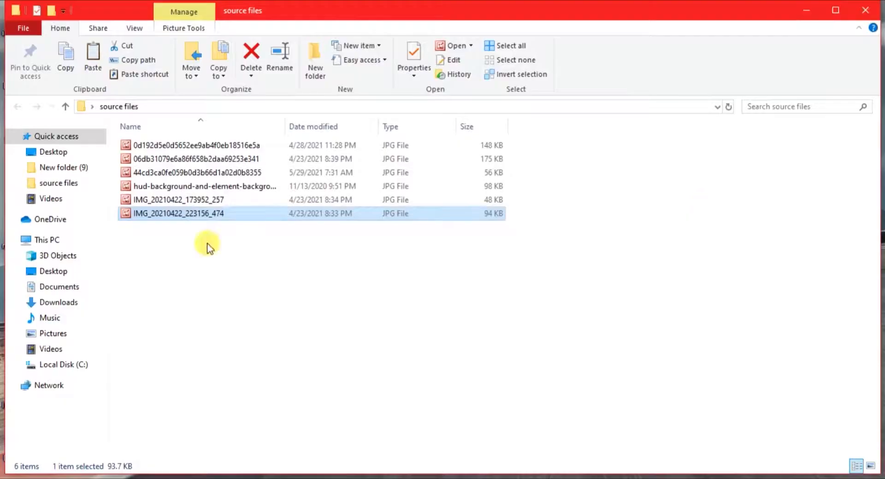
{"action": "left_click_drag", "start_coordinate": [175, 243], "coordinate": [360, 285]}
{"action": "key", "text": "Return"}
Start a Pen tool path along the car's left edge, from the front bumper up past the headlight to the hood
{"action": "key", "text": "p"}
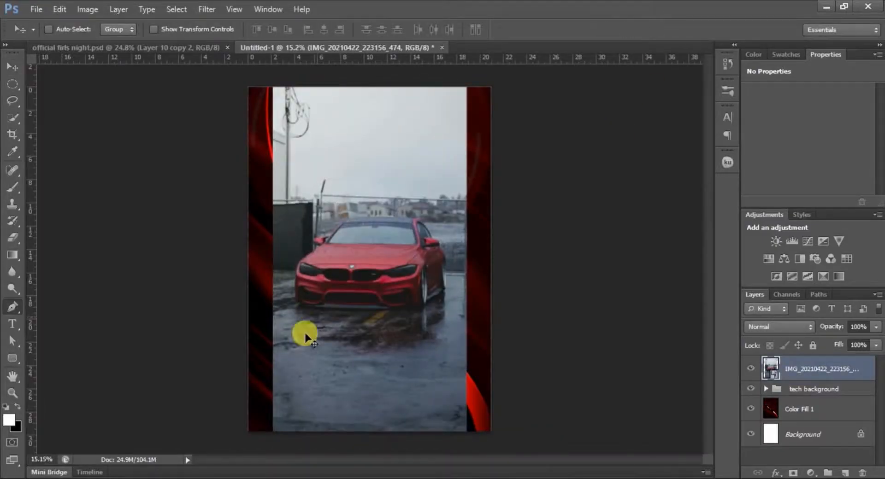
{"action": "scroll", "coordinate": [325, 330], "scroll_direction": "up", "scroll_amount": 3}
{"action": "scroll", "coordinate": [326, 331], "scroll_direction": "up", "scroll_amount": 5}
{"action": "left_click_drag", "start_coordinate": [217, 287], "coordinate": [260, 423]}
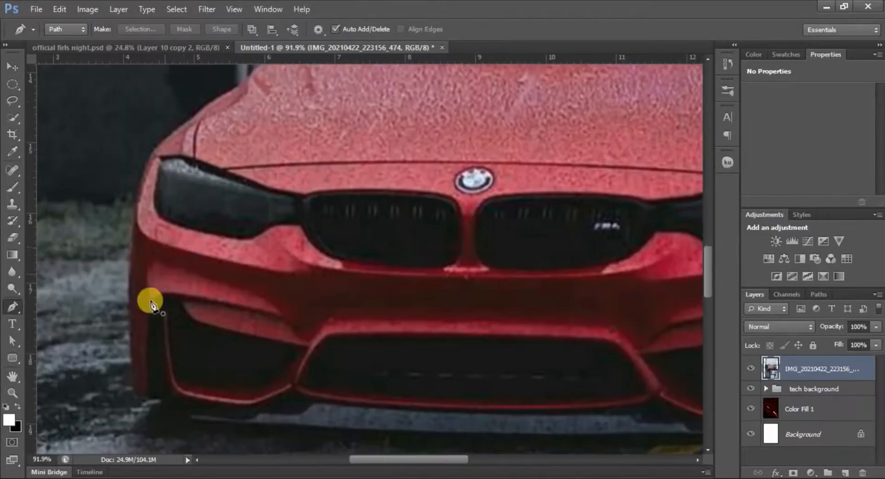
{"action": "scroll", "coordinate": [139, 393], "scroll_direction": "up", "scroll_amount": 2}
{"action": "left_click_drag", "start_coordinate": [148, 398], "coordinate": [167, 456]}
{"action": "left_click_drag", "start_coordinate": [164, 157], "coordinate": [166, 135]}
{"action": "mouse_move", "coordinate": [163, 179]}
{"action": "left_mouse_down"}
{"action": "mouse_move", "coordinate": [154, 193]}
{"action": "mouse_move", "coordinate": [146, 186]}
{"action": "left_mouse_up"}
{"action": "left_click_drag", "start_coordinate": [151, 181], "coordinate": [171, 248]}
{"action": "left_click_drag", "start_coordinate": [209, 138], "coordinate": [159, 256]}
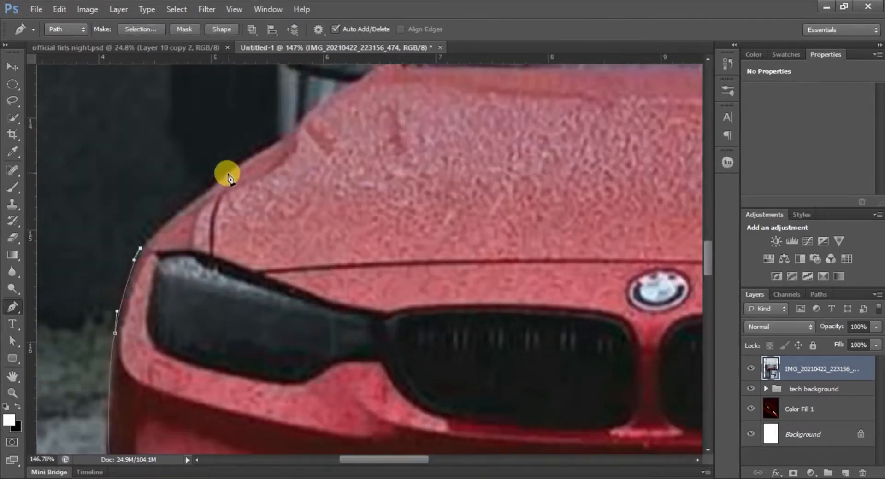
{"action": "left_click_drag", "start_coordinate": [210, 188], "coordinate": [211, 243]}
Continue the car path along the hood edge and around the left side mirror
{"action": "left_click", "coordinate": [241, 218], "text": "alt"}
{"action": "left_click_drag", "start_coordinate": [240, 218], "coordinate": [244, 268]}
{"action": "left_click_drag", "start_coordinate": [238, 230], "coordinate": [260, 257]}
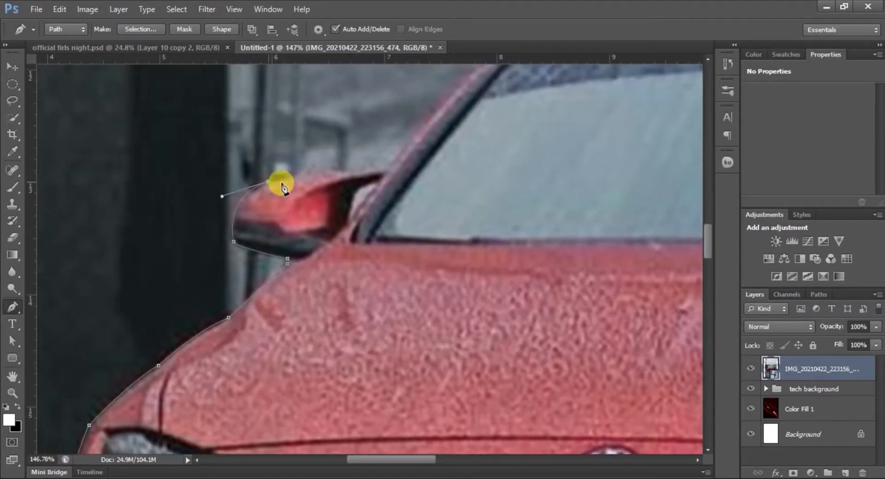
{"action": "scroll", "coordinate": [308, 212], "scroll_direction": "up", "scroll_amount": 3}
{"action": "left_click_drag", "start_coordinate": [326, 221], "coordinate": [225, 267]}
{"action": "left_click", "coordinate": [242, 264]}
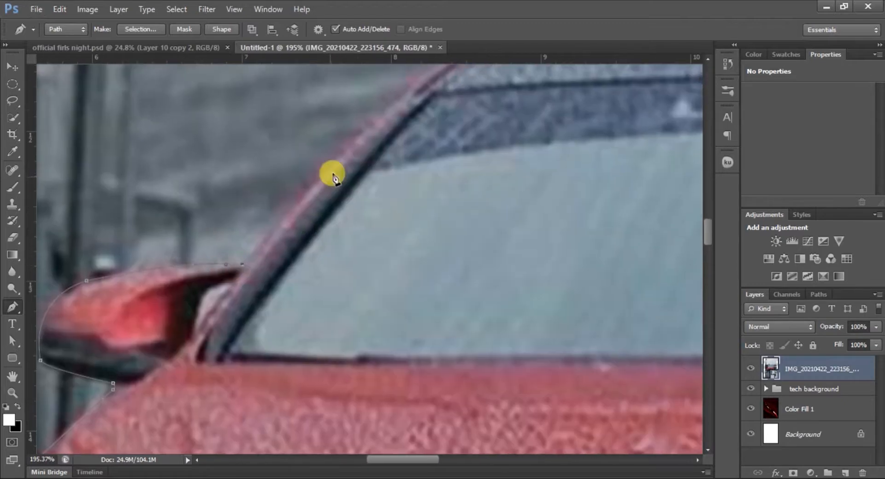
Extend the car path up the windshield pillar and along the roofline
{"action": "left_click", "coordinate": [380, 112], "text": "alt"}
{"action": "left_click_drag", "start_coordinate": [381, 110], "coordinate": [224, 290]}
{"action": "left_click_drag", "start_coordinate": [326, 222], "coordinate": [256, 224]}
{"action": "left_click", "coordinate": [325, 222], "text": "alt"}
{"action": "left_click", "coordinate": [508, 195], "text": "alt"}
{"action": "left_click_drag", "start_coordinate": [507, 193], "coordinate": [230, 199]}
{"action": "left_click", "coordinate": [452, 190], "text": "alt"}
{"action": "left_click_drag", "start_coordinate": [452, 189], "coordinate": [248, 189]}
{"action": "left_click", "coordinate": [552, 202], "text": "alt"}
{"action": "left_click_drag", "start_coordinate": [567, 201], "coordinate": [380, 208]}
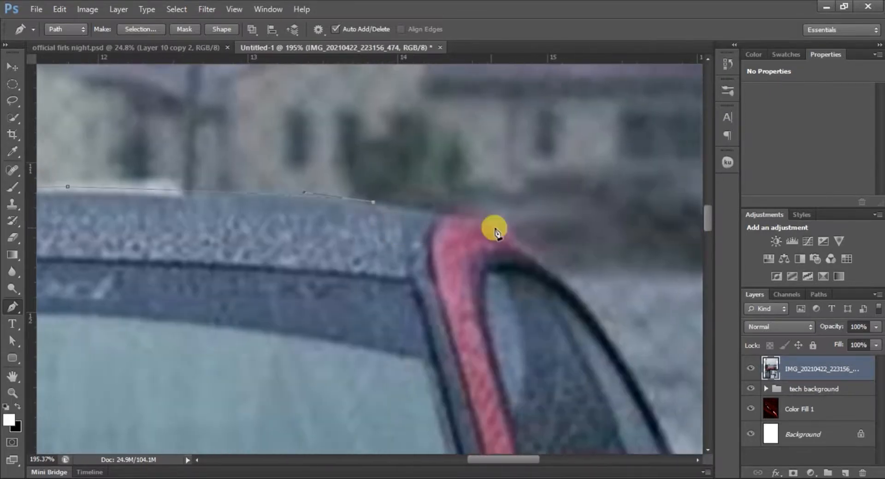
Carry the car path around the roof's right corner and down the side window frame
{"action": "left_click", "coordinate": [515, 245], "text": "alt"}
{"action": "left_click_drag", "start_coordinate": [559, 253], "coordinate": [357, 185]}
{"action": "key", "text": "ctrl+z"}
{"action": "left_click", "coordinate": [507, 234], "text": "alt"}
{"action": "scroll", "coordinate": [404, 223], "scroll_direction": "up", "scroll_amount": 4}
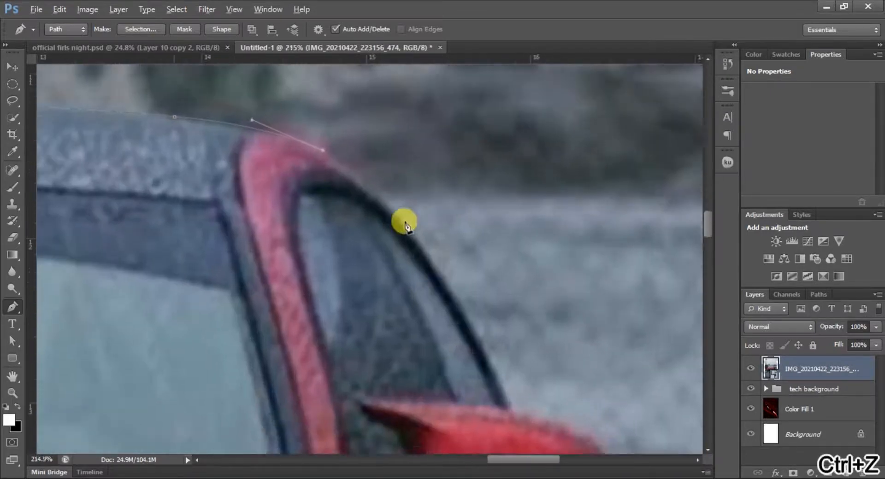
{"action": "left_click_drag", "start_coordinate": [403, 304], "coordinate": [478, 427]}
{"action": "left_click", "coordinate": [403, 304], "text": "alt"}
{"action": "left_click_drag", "start_coordinate": [412, 318], "coordinate": [238, 117]}
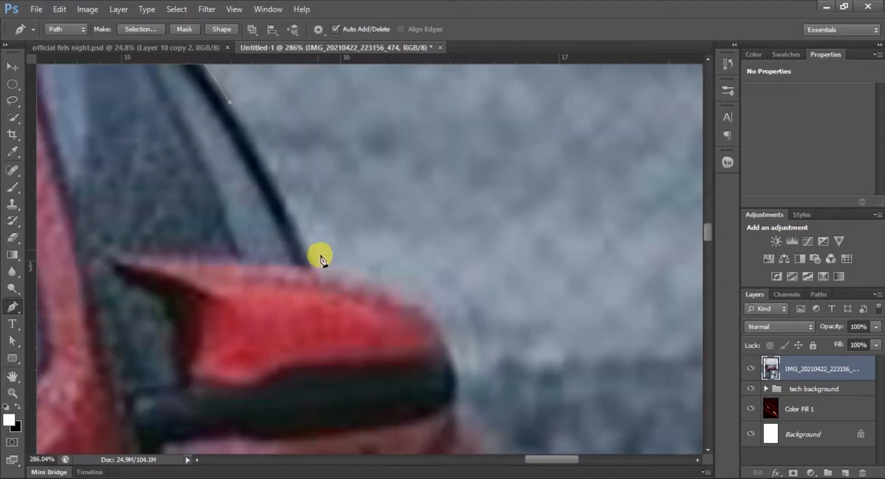
Trace the car path around the right side mirror and down the upper part of the car's right side
{"action": "left_click_drag", "start_coordinate": [438, 332], "coordinate": [407, 289]}
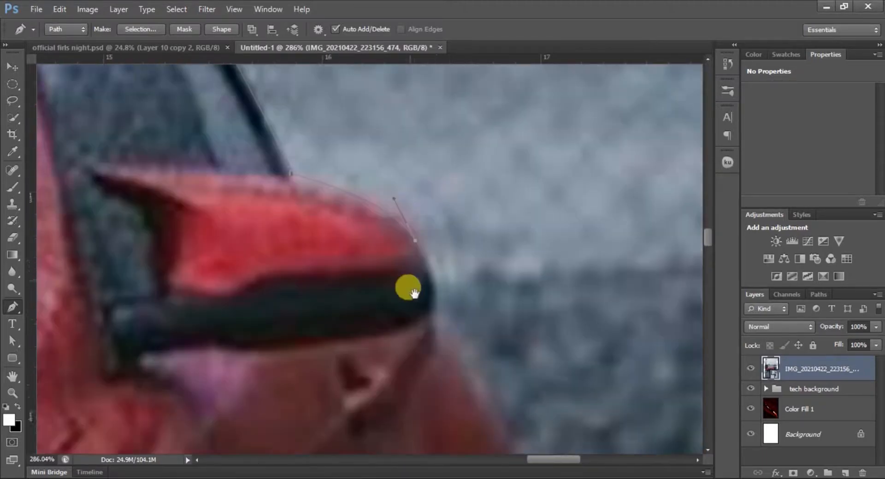
{"action": "left_click_drag", "start_coordinate": [408, 325], "coordinate": [358, 333]}
{"action": "scroll", "coordinate": [324, 227], "scroll_direction": "down", "scroll_amount": 3}
{"action": "left_click_drag", "start_coordinate": [468, 371], "coordinate": [364, 304]}
{"action": "left_click", "coordinate": [336, 239], "text": "alt"}
{"action": "left_click_drag", "start_coordinate": [319, 278], "coordinate": [306, 159]}
{"action": "left_click_drag", "start_coordinate": [371, 360], "coordinate": [390, 235]}
Continue the car path down the outer edge of the rear wheel
{"action": "left_click_drag", "start_coordinate": [381, 364], "coordinate": [363, 233]}
{"action": "left_click", "coordinate": [333, 252]}
{"action": "left_click", "coordinate": [333, 312]}
{"action": "left_click", "coordinate": [330, 378]}
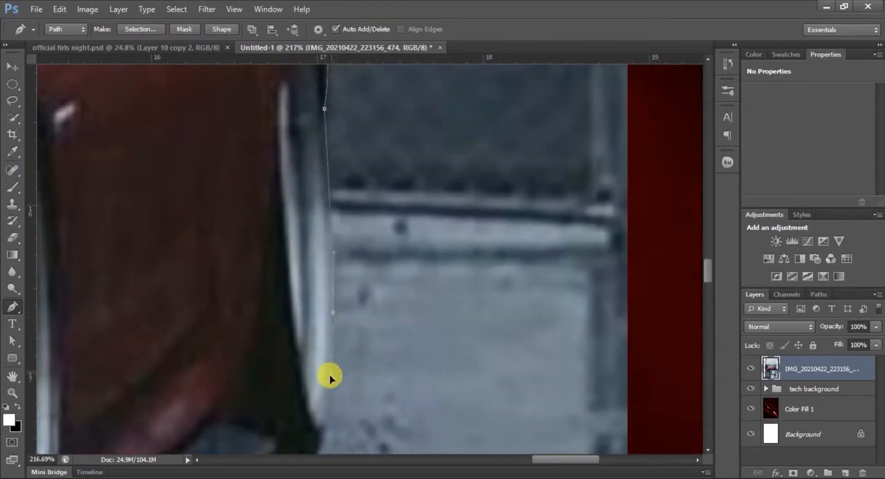
{"action": "scroll", "coordinate": [329, 353], "scroll_direction": "down", "scroll_amount": 3}
{"action": "scroll", "coordinate": [322, 334], "scroll_direction": "down", "scroll_amount": 1}
{"action": "scroll", "coordinate": [322, 334], "scroll_direction": "left", "scroll_amount": 2}
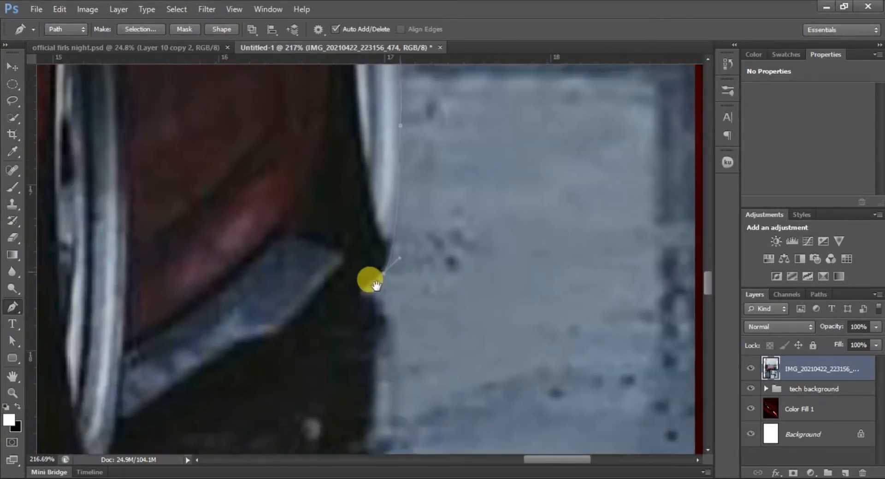
Trace the car path from the bottom of the rear wheel along the side sill to the front wheel
{"action": "left_click", "coordinate": [342, 287]}
{"action": "scroll", "coordinate": [366, 293], "scroll_direction": "down", "scroll_amount": 1}
{"action": "scroll", "coordinate": [367, 293], "scroll_direction": "left", "scroll_amount": 1}
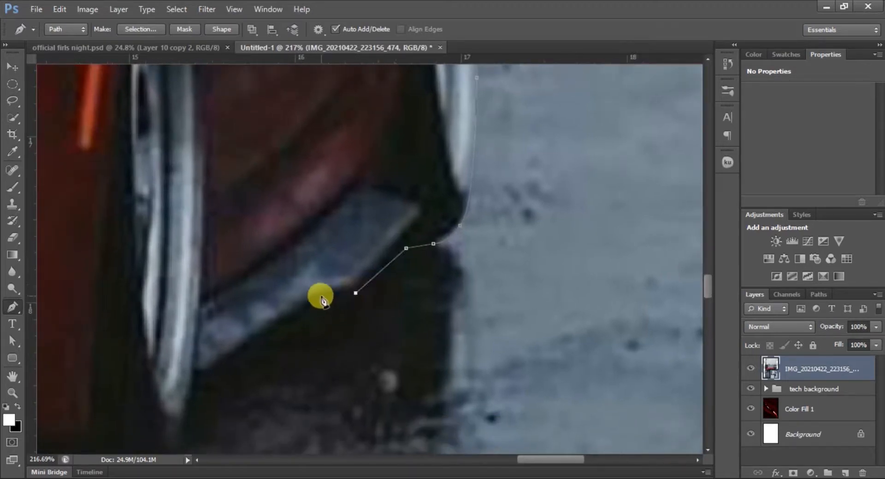
{"action": "scroll", "coordinate": [214, 376], "scroll_direction": "down", "scroll_amount": 2}
{"action": "scroll", "coordinate": [214, 376], "scroll_direction": "left", "scroll_amount": 2}
{"action": "left_click", "coordinate": [209, 346]}
Trace the underside of the front bumper and close the car path at its starting point
{"action": "left_click_drag", "start_coordinate": [209, 339], "coordinate": [505, 330]}
{"action": "left_click", "coordinate": [421, 353]}
{"action": "left_click_drag", "start_coordinate": [348, 363], "coordinate": [502, 320]}
{"action": "left_click_drag", "start_coordinate": [383, 340], "coordinate": [351, 342]}
{"action": "left_click_drag", "start_coordinate": [232, 339], "coordinate": [367, 380]}
{"action": "left_click", "coordinate": [348, 372]}
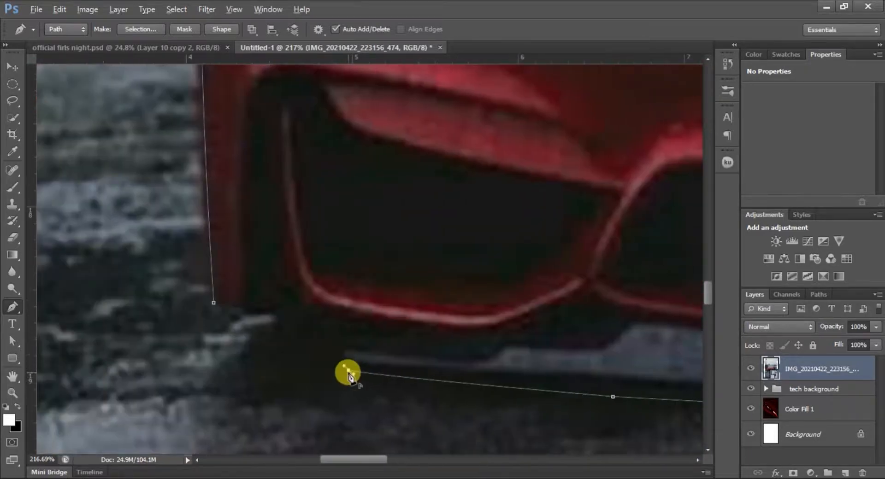
{"action": "left_click", "coordinate": [214, 304]}
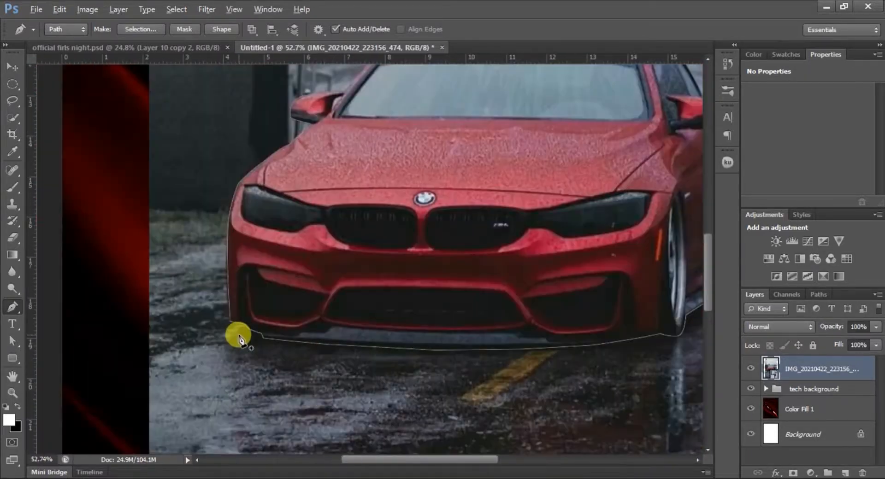
Turn the car path into a selection, rasterize the photo layer and delete the background around the car
{"action": "key", "text": "ctrl+0"}
{"action": "key", "text": "ctrl+Return"}
{"action": "scroll", "coordinate": [367, 276], "scroll_direction": "up", "scroll_amount": 1}
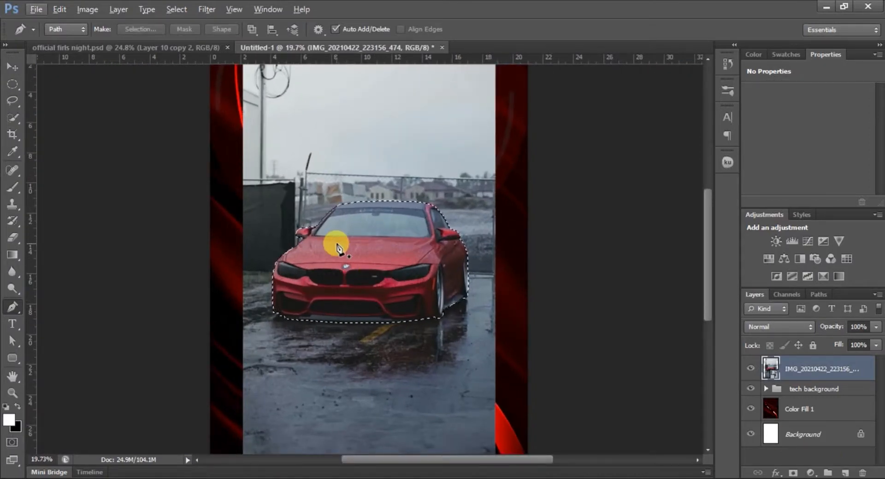
{"action": "key", "text": "ctrl+shift+i"}
{"action": "right_click", "coordinate": [816, 369]}
{"action": "left_click", "coordinate": [711, 161]}
{"action": "key", "text": "Delete"}
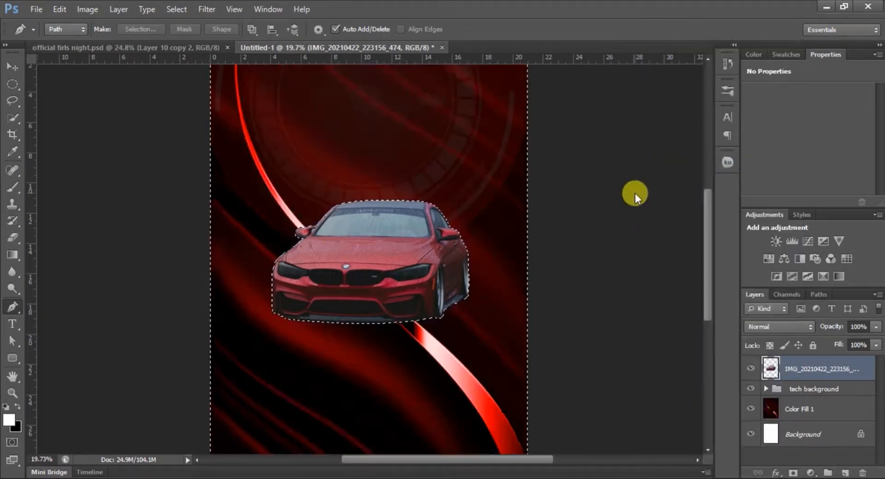
{"action": "key", "text": "ctrl+d"}
Scale the cut-out car to about 129% and move it toward the page's right edge
{"action": "key", "text": "v"}
{"action": "left_click_drag", "start_coordinate": [420, 293], "coordinate": [438, 306]}
{"action": "key", "text": "ctrl+t"}
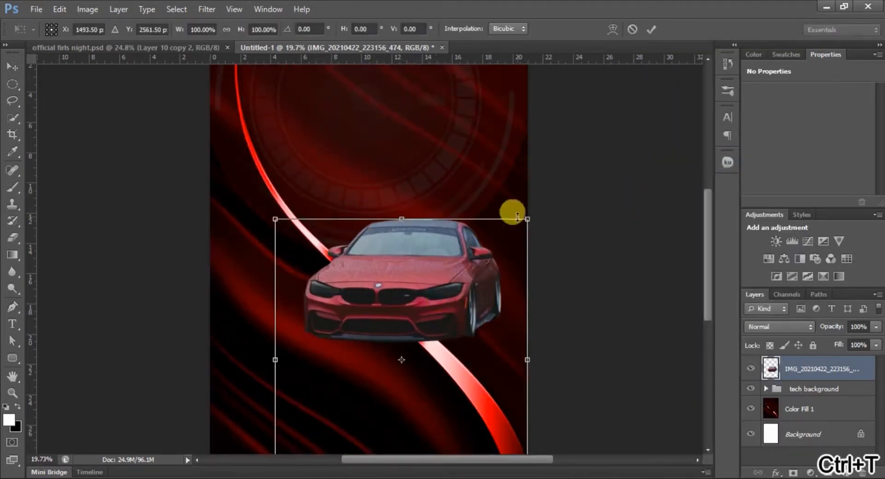
{"action": "left_click_drag", "start_coordinate": [530, 217], "coordinate": [559, 178]}
{"action": "left_click_drag", "start_coordinate": [369, 266], "coordinate": [456, 277]}
{"action": "scroll", "coordinate": [615, 331], "scroll_direction": "down", "scroll_amount": 3}
Rotate the car about -4.28° with its right part running past the page's right edge, and duplicate its layer
{"action": "left_click_drag", "start_coordinate": [649, 192], "coordinate": [589, 180]}
{"action": "left_click_drag", "start_coordinate": [456, 286], "coordinate": [469, 291]}
{"action": "left_click_drag", "start_coordinate": [604, 206], "coordinate": [603, 203]}
{"action": "left_click_drag", "start_coordinate": [458, 293], "coordinate": [467, 284]}
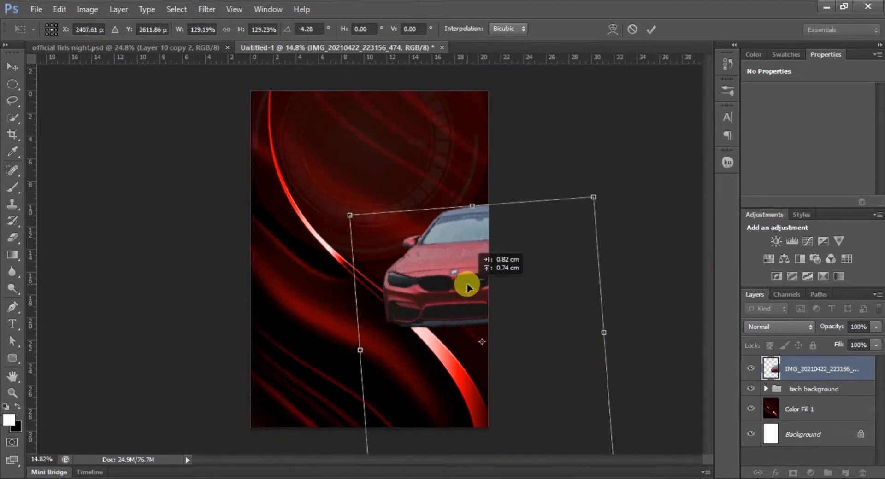
{"action": "left_click", "coordinate": [651, 30]}
{"action": "key", "text": "ctrl+j"}
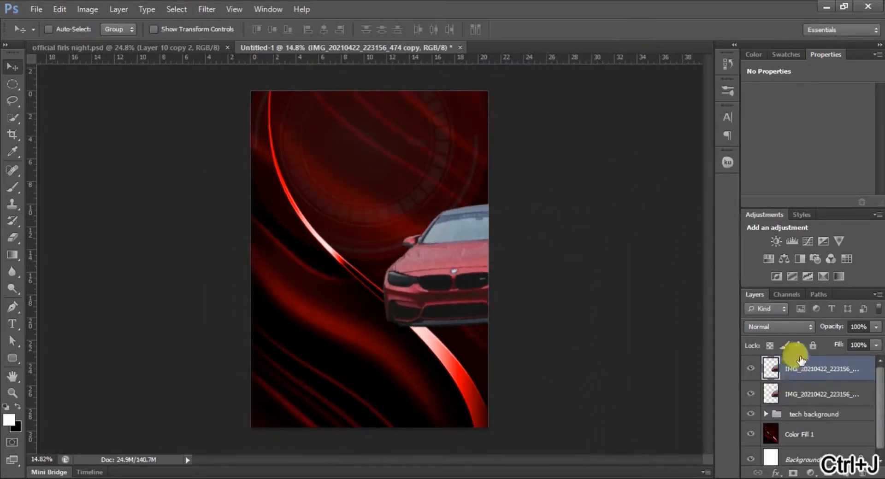
Flip the duplicate car horizontally and move it to the page's left edge as a mirror of the original
{"action": "key", "text": "ctrl+t"}
{"action": "right_click", "coordinate": [442, 277]}
{"action": "left_click", "coordinate": [456, 266]}
{"action": "left_click_drag", "start_coordinate": [443, 277], "coordinate": [182, 276]}
{"action": "key", "text": "Return"}
Shift both car layers together slightly toward the page's right edge and rotate the pair about -1.12°
{"action": "left_click", "coordinate": [857, 395], "text": "shift"}
{"action": "left_click_drag", "start_coordinate": [391, 293], "coordinate": [405, 292]}
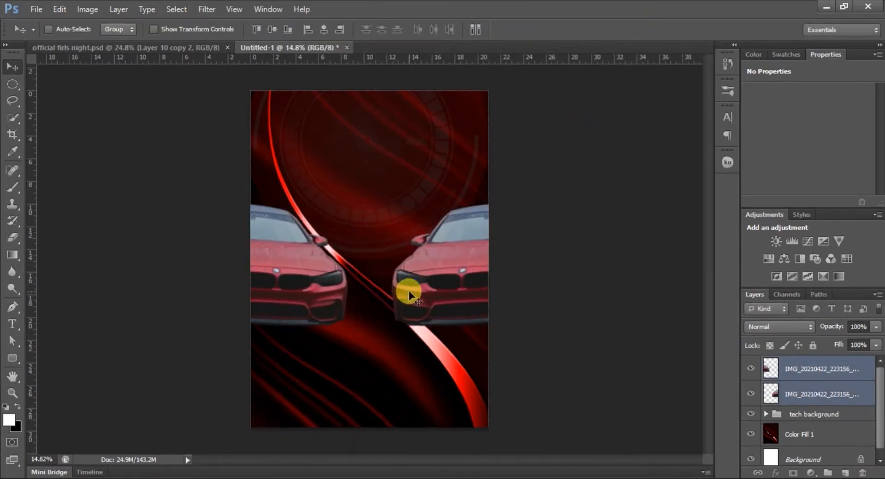
{"action": "key", "text": "ctrl+t"}
{"action": "mouse_move", "coordinate": [623, 202]}
{"action": "left_mouse_down"}
{"action": "mouse_move", "coordinate": [622, 184]}
{"action": "mouse_move", "coordinate": [624, 198]}
{"action": "left_mouse_up"}
{"action": "key", "text": "ctrl+g"}
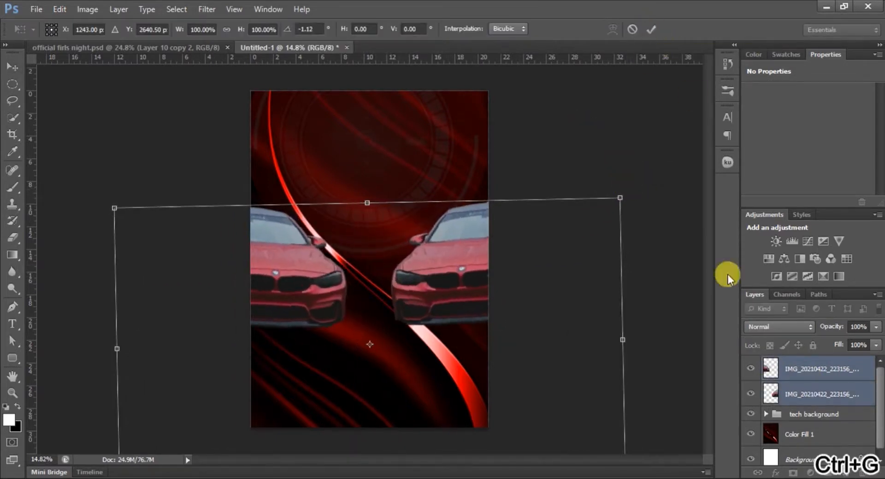
Group the two car layers, toggle the group's visibility to check it, and name the group "car"
{"action": "key", "text": "ctrl+g"}
{"action": "left_click", "coordinate": [750, 363]}
{"action": "left_click", "coordinate": [750, 363]}
{"action": "double_click", "coordinate": [795, 363]}
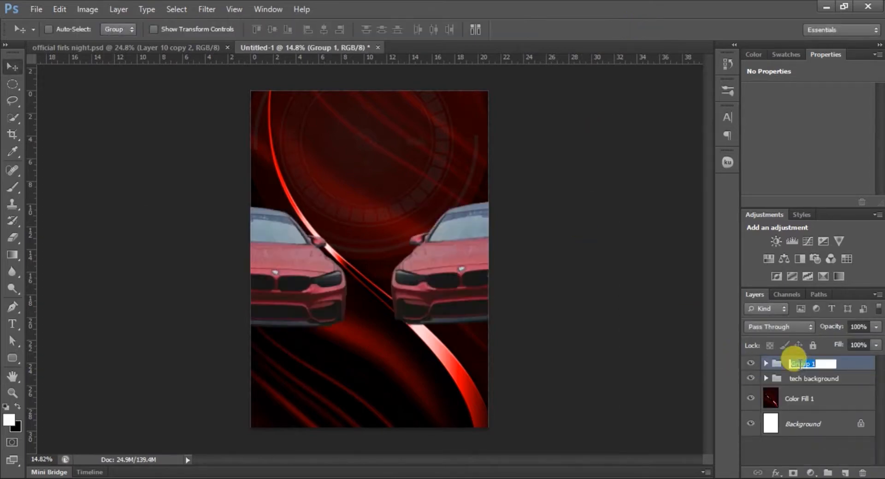
{"action": "type", "text": "car"}
{"action": "key", "text": "Return"}
Add a Hue/Saturation adjustment clipped to the car group and set its hue to +38
{"action": "left_click", "coordinate": [809, 473]}
{"action": "left_click", "coordinate": [802, 313]}
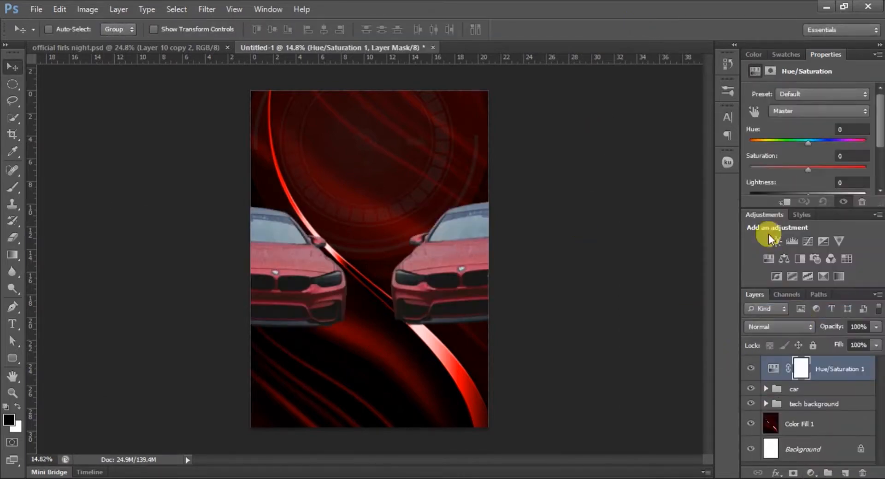
{"action": "left_click", "coordinate": [762, 379], "text": "alt"}
{"action": "left_click_drag", "start_coordinate": [808, 146], "coordinate": [831, 140]}
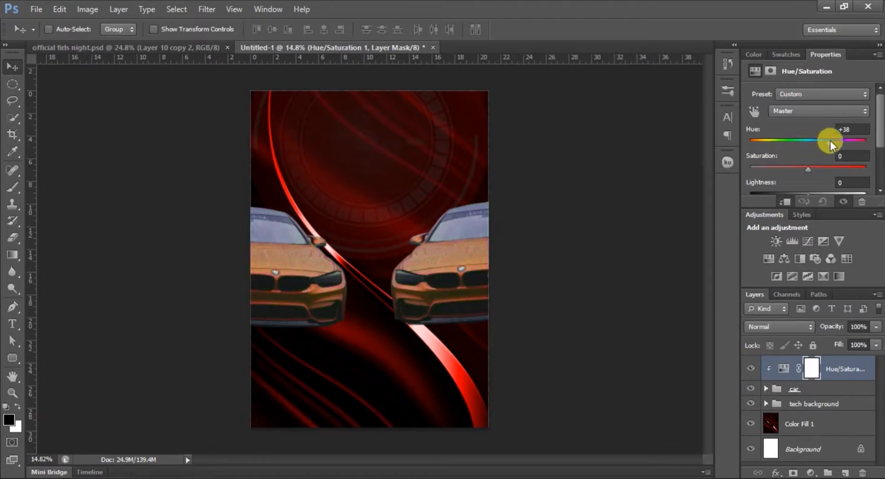
Group the Hue/Saturation adjustment with the car group and name the new group "car"
{"action": "left_click", "coordinate": [843, 389], "text": "shift"}
{"action": "key", "text": "ctrl+g"}
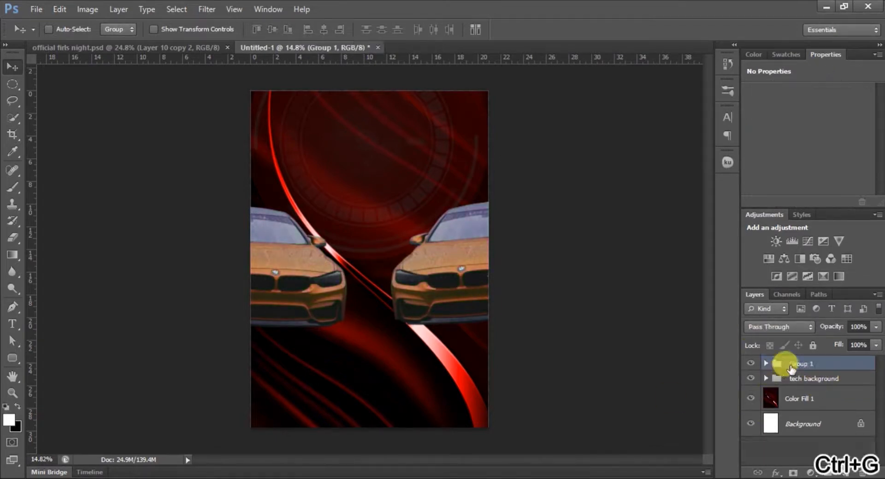
{"action": "double_click", "coordinate": [797, 363]}
{"action": "type", "text": "car31"}
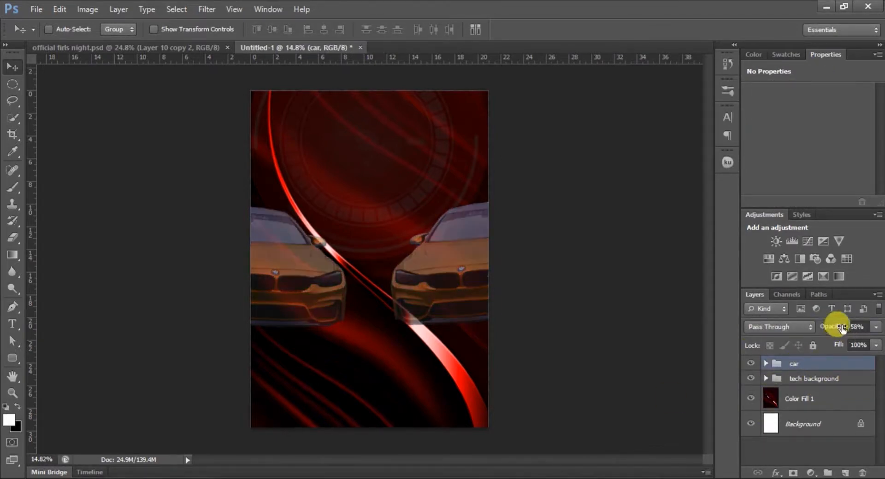
Fade the outer car group to 80% fill and 12% opacity
{"action": "key", "text": "shift+8"}
{"action": "key", "text": "shift+8"}
{"action": "left_click_drag", "start_coordinate": [836, 331], "coordinate": [838, 331]}
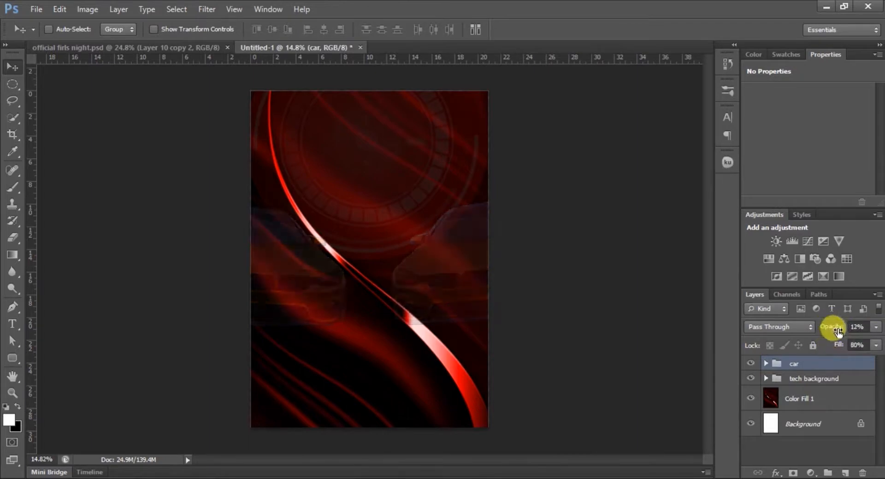
Compare with the reference flyer official firls night.psd, then add a new layer in Untitled-1 and set the brush colour to black
{"action": "left_click", "coordinate": [164, 50]}
{"action": "scroll", "coordinate": [493, 300], "scroll_direction": "up", "scroll_amount": 3}
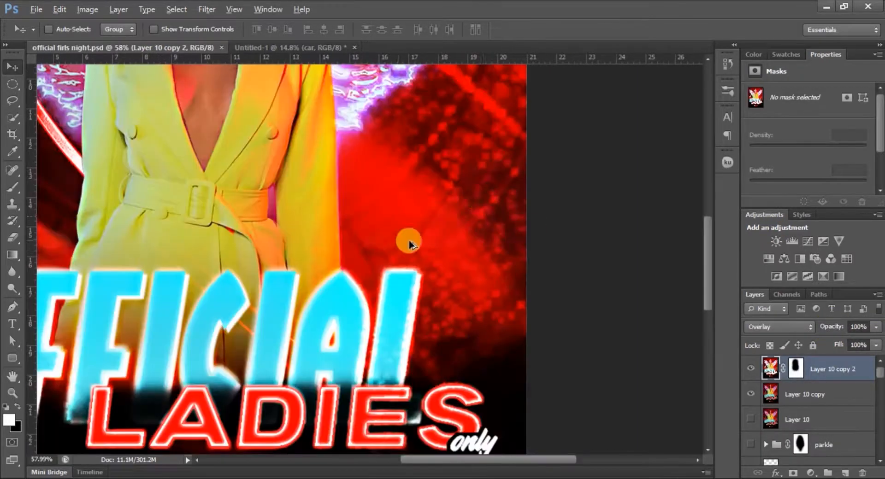
{"action": "scroll", "coordinate": [409, 239], "scroll_direction": "down", "scroll_amount": 3}
{"action": "left_click", "coordinate": [284, 48]}
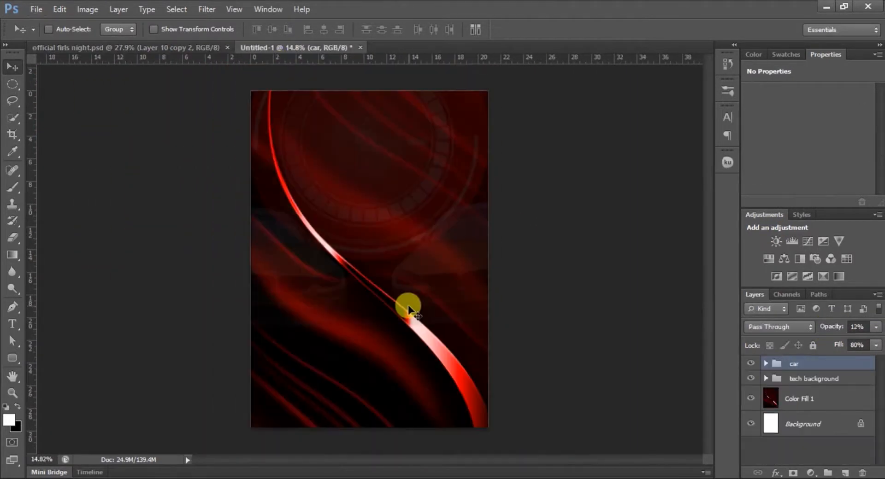
{"action": "left_click", "coordinate": [844, 473]}
{"action": "key", "text": "b"}
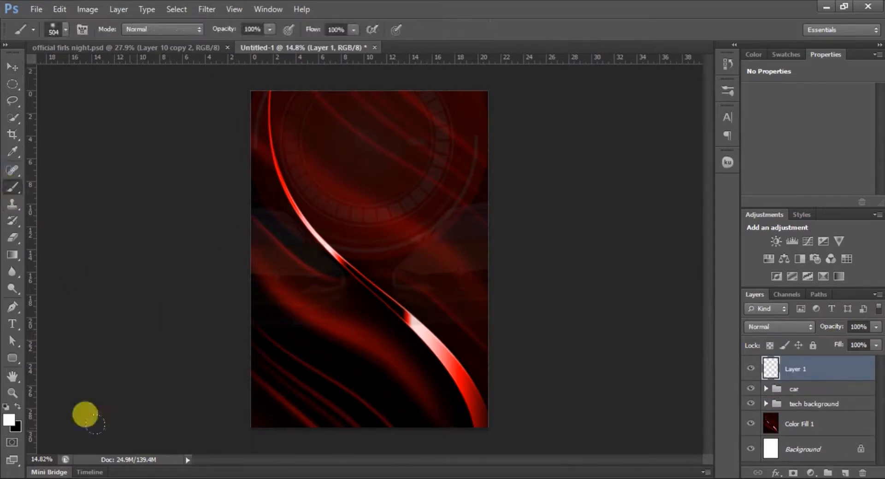
{"action": "left_click", "coordinate": [9, 419]}
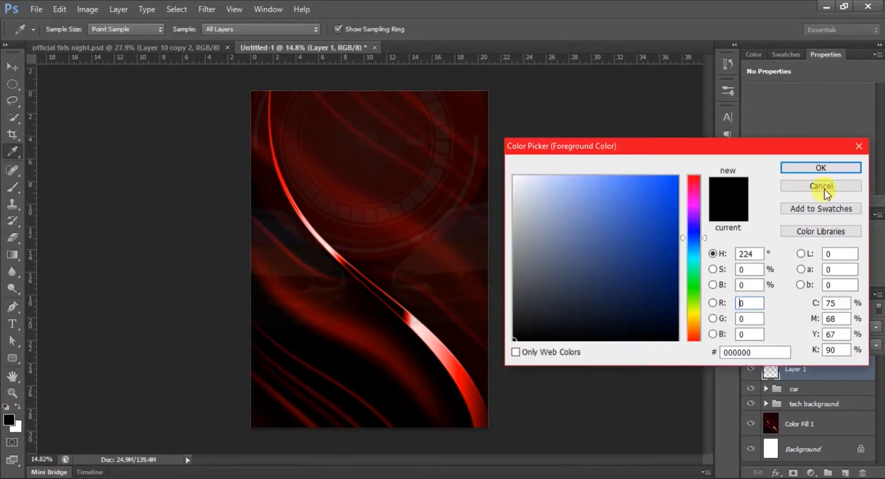
{"action": "left_click", "coordinate": [802, 193]}
Paint a soft black fade across the page's lower part with a larger brush, weaken the layer and name it "shadow"
{"action": "key", "text": "bracketright"}
{"action": "key", "text": "bracketright"}
{"action": "key", "text": "bracketright"}
{"action": "key", "text": "bracketright"}
{"action": "mouse_move", "coordinate": [217, 322]}
{"action": "left_mouse_down"}
{"action": "mouse_move", "coordinate": [385, 388]}
{"action": "mouse_move", "coordinate": [430, 368]}
{"action": "mouse_move", "coordinate": [277, 348]}
{"action": "mouse_move", "coordinate": [486, 320]}
{"action": "mouse_move", "coordinate": [251, 361]}
{"action": "left_mouse_up"}
{"action": "key", "text": "v"}
{"action": "mouse_move", "coordinate": [833, 326]}
{"action": "left_mouse_down"}
{"action": "mouse_move", "coordinate": [826, 332]}
{"action": "mouse_move", "coordinate": [831, 349]}
{"action": "left_mouse_up"}
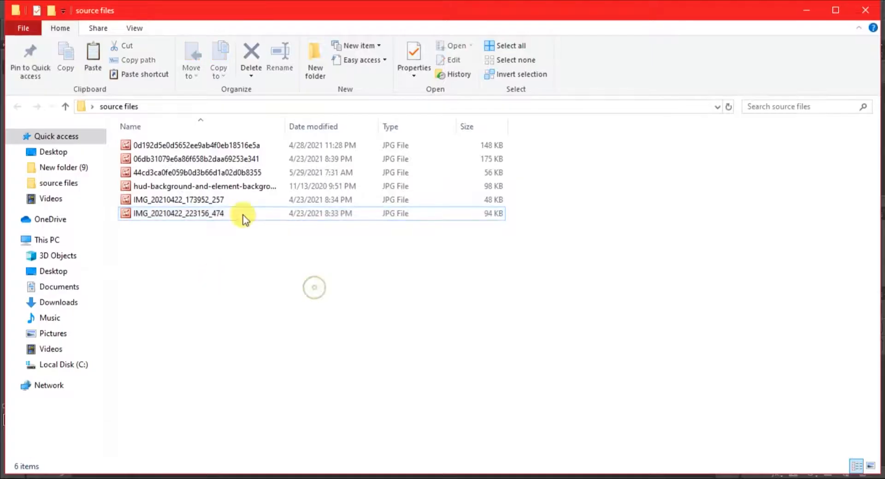
Preview the source images, place the glitter image 06db31079e6a86f658b2daa69253e341 and scale it to cover the whole page
{"action": "double_click", "coordinate": [250, 146]}
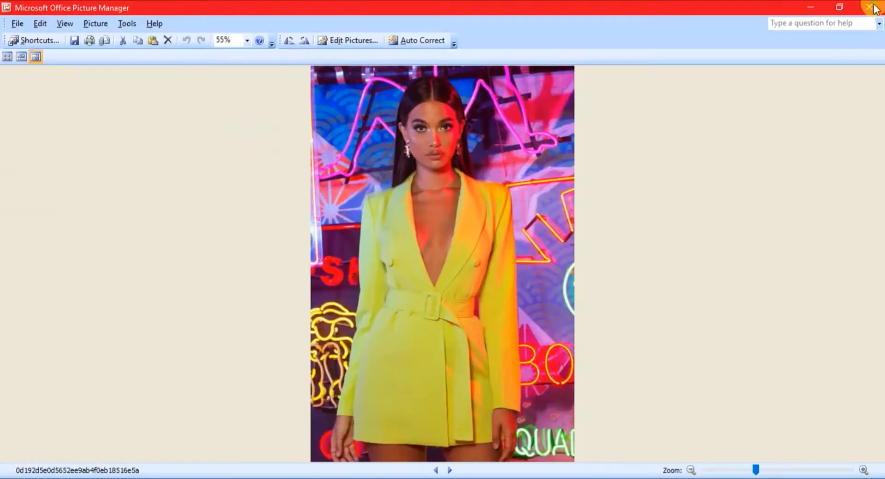
{"action": "double_click", "coordinate": [283, 161]}
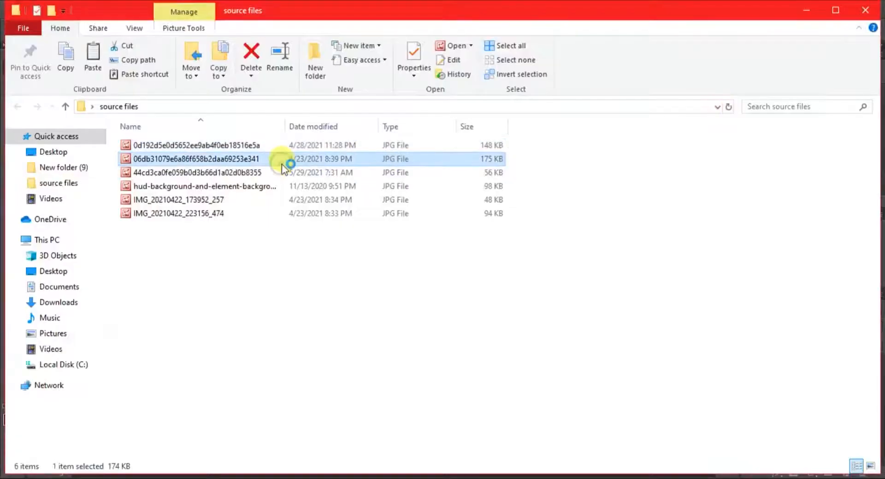
{"action": "left_click_drag", "start_coordinate": [283, 161], "coordinate": [343, 250]}
{"action": "left_click", "coordinate": [649, 30]}
{"action": "key", "text": "ctrl+t"}
{"action": "left_click_drag", "start_coordinate": [464, 91], "coordinate": [476, 65]}
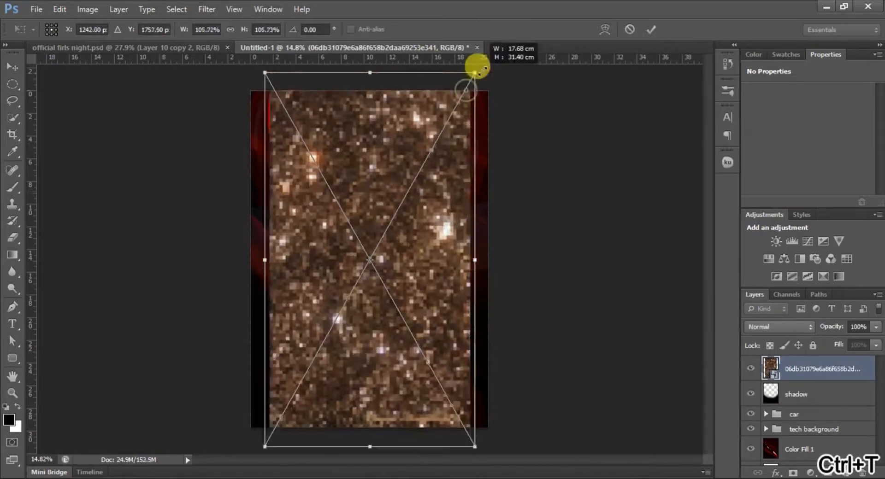
{"action": "left_click", "coordinate": [651, 32]}
Blend the glitter layer in Screen mode with 93% opacity and 27% fill
{"action": "left_click", "coordinate": [783, 327]}
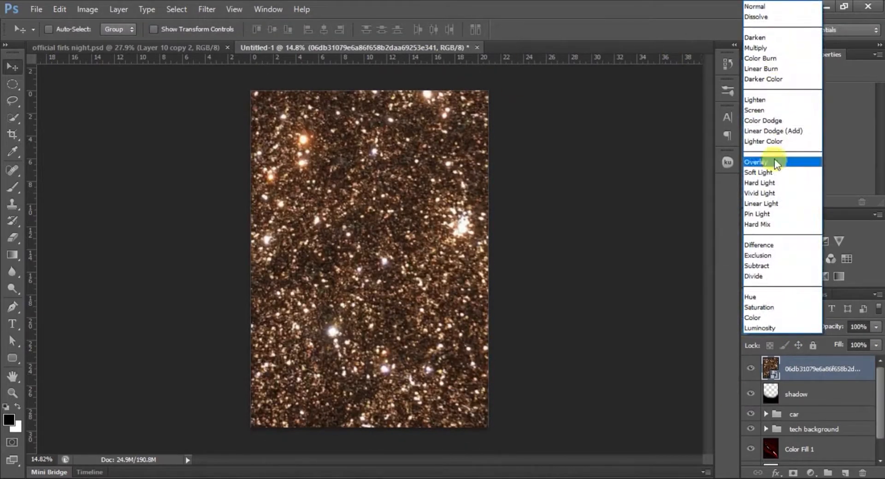
{"action": "left_click", "coordinate": [773, 108]}
{"action": "mouse_move", "coordinate": [832, 327]}
{"action": "left_mouse_down"}
{"action": "mouse_move", "coordinate": [821, 331]}
{"action": "mouse_move", "coordinate": [838, 332]}
{"action": "mouse_move", "coordinate": [838, 346]}
{"action": "mouse_move", "coordinate": [829, 346]}
{"action": "left_mouse_up"}
{"action": "left_click_drag", "start_coordinate": [824, 327], "coordinate": [830, 348]}
{"action": "left_click_drag", "start_coordinate": [828, 328], "coordinate": [831, 347]}
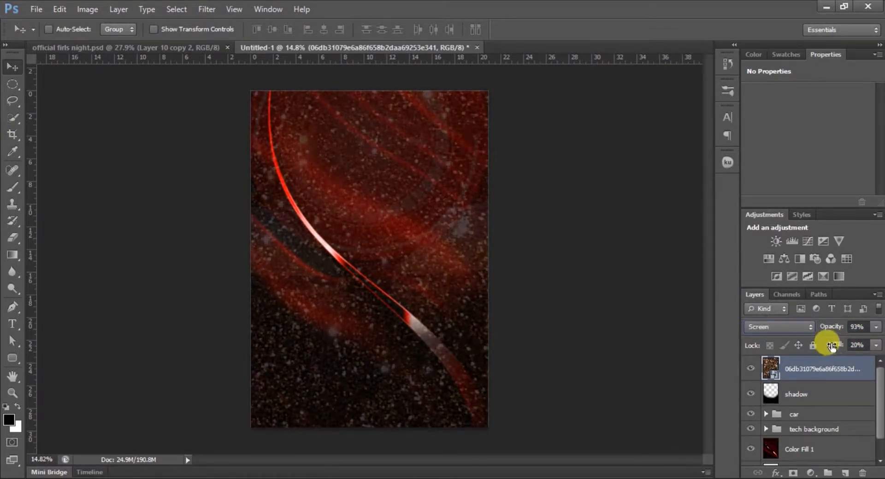
Add a mask to the glitter layer and brush away the glitter over the page's lower part
{"action": "left_click", "coordinate": [793, 474]}
{"action": "key", "text": "b"}
{"action": "mouse_move", "coordinate": [316, 336]}
{"action": "left_mouse_down"}
{"action": "mouse_move", "coordinate": [233, 335]}
{"action": "mouse_move", "coordinate": [307, 379]}
{"action": "mouse_move", "coordinate": [467, 297]}
{"action": "mouse_move", "coordinate": [375, 338]}
{"action": "mouse_move", "coordinate": [416, 315]}
{"action": "left_mouse_up"}
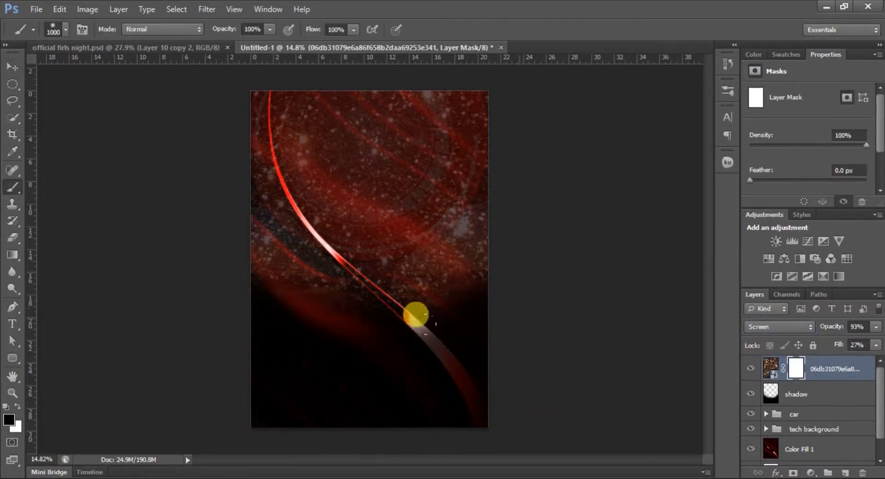
{"action": "key", "text": "v"}
Add a new layer in Color Dodge mode and set the foreground colour to red ff0000
{"action": "left_click", "coordinate": [845, 473]}
{"action": "left_click", "coordinate": [779, 327]}
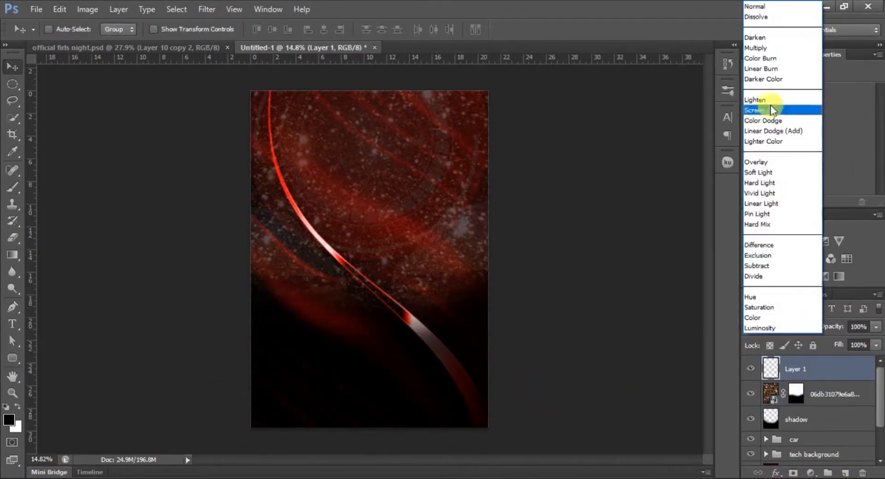
{"action": "left_click", "coordinate": [765, 112]}
{"action": "left_click", "coordinate": [9, 419]}
{"action": "left_click", "coordinate": [694, 341]}
{"action": "left_click", "coordinate": [619, 288]}
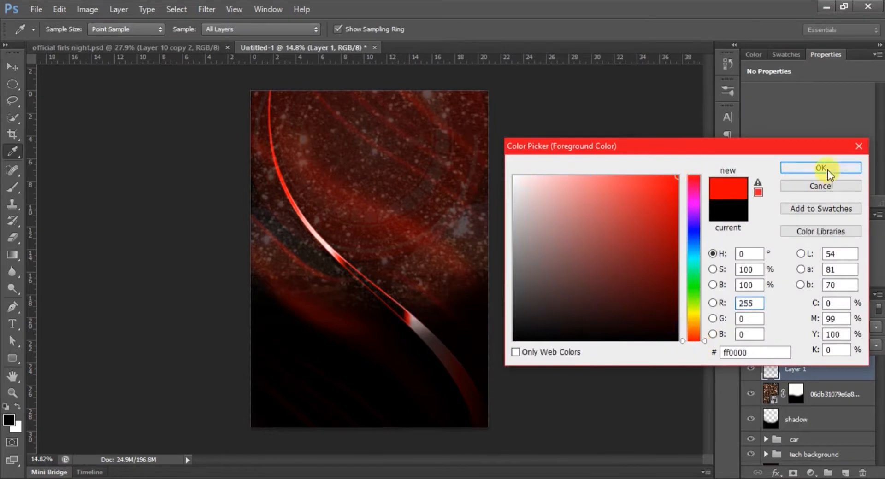
{"action": "left_click", "coordinate": [820, 168]}
Paint a large soft red glow over the page's upper part and reduce that layer's fill to 52%
{"action": "key", "text": "b"}
{"action": "mouse_move", "coordinate": [322, 221]}
{"action": "left_mouse_down"}
{"action": "mouse_move", "coordinate": [310, 189]}
{"action": "mouse_move", "coordinate": [249, 208]}
{"action": "mouse_move", "coordinate": [289, 244]}
{"action": "mouse_move", "coordinate": [307, 112]}
{"action": "mouse_move", "coordinate": [286, 142]}
{"action": "left_mouse_up"}
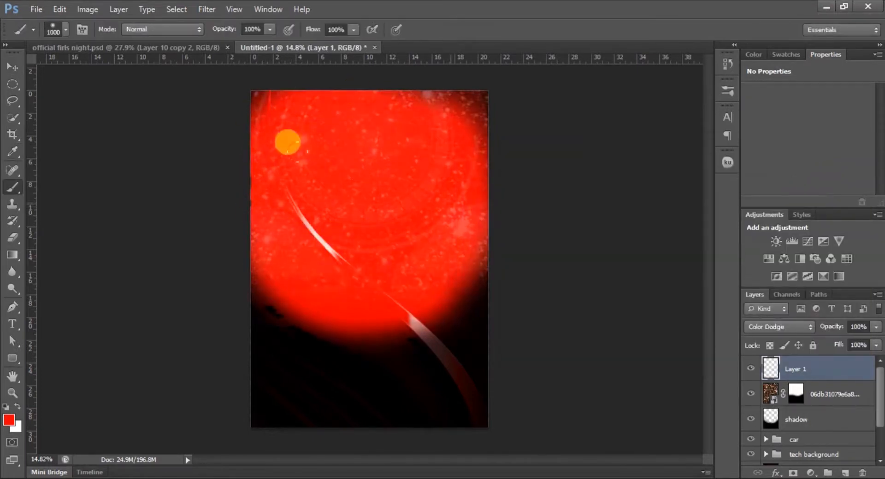
{"action": "key", "text": "v"}
{"action": "left_click_drag", "start_coordinate": [831, 332], "coordinate": [841, 349]}
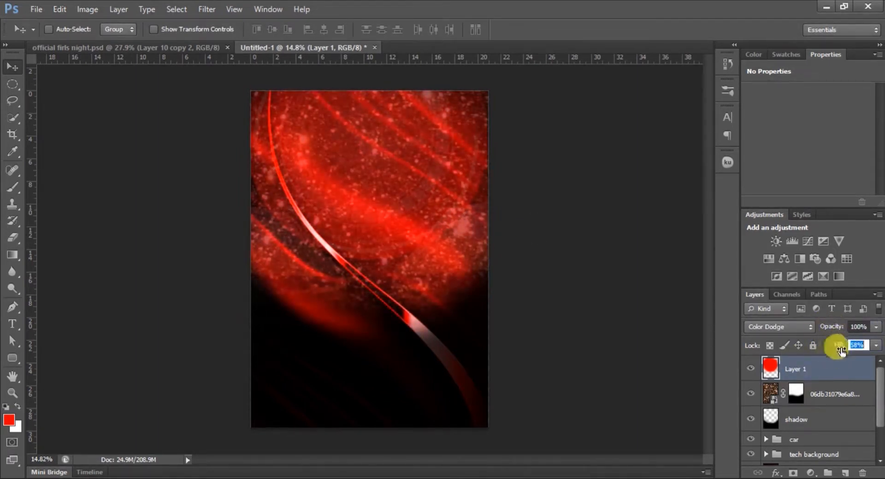
{"action": "left_click", "coordinate": [435, 249]}
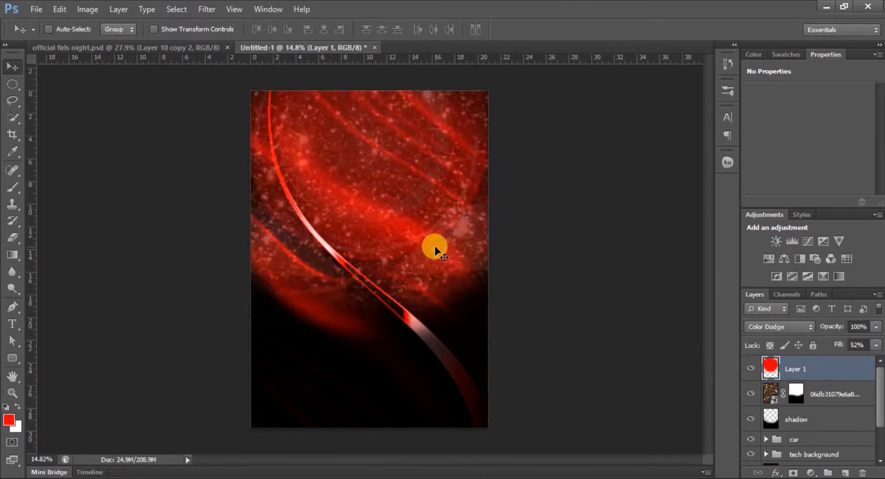
Place the photo 0d192d5e0d5652ee9ab4f0eb18516e5a of the woman in the yellow blazer onto the page
{"action": "left_click", "coordinate": [825, 7]}
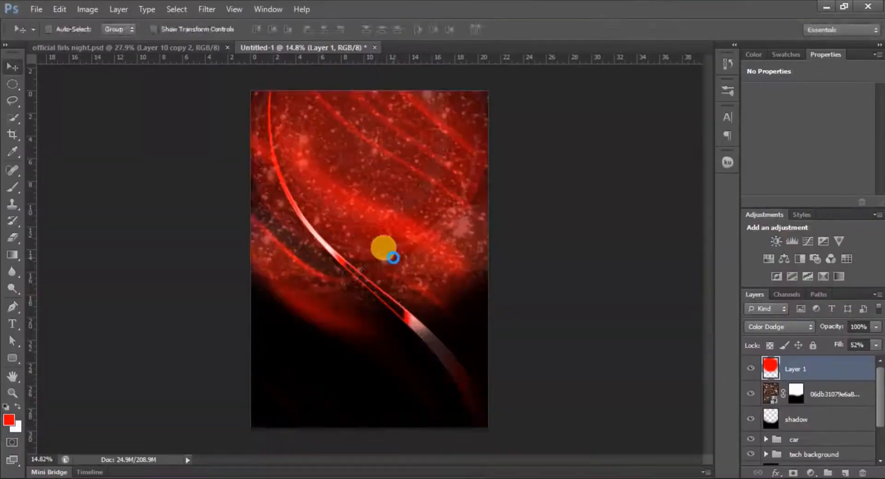
{"action": "left_click", "coordinate": [655, 28]}
Start a Pen path at the blazer's elbow on the photo's left side and trace the sleeve edge up toward the shoulder
{"action": "key", "text": "p"}
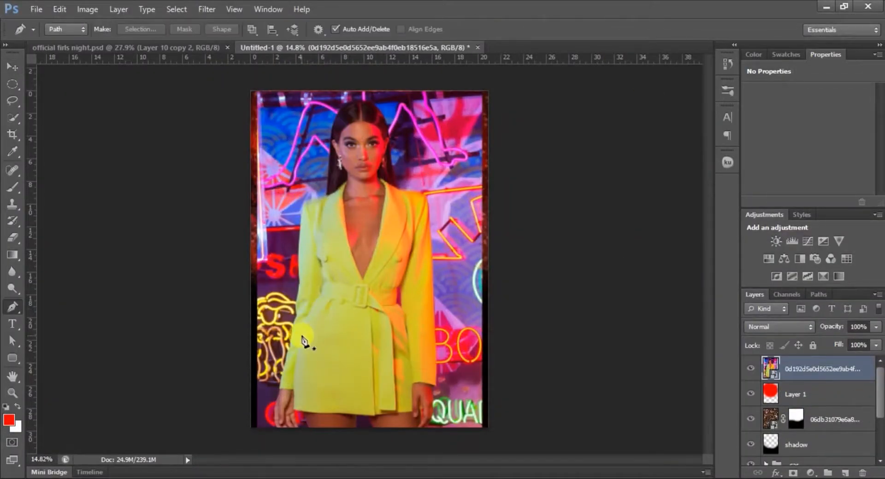
{"action": "scroll", "coordinate": [317, 237], "scroll_direction": "up", "scroll_amount": 10}
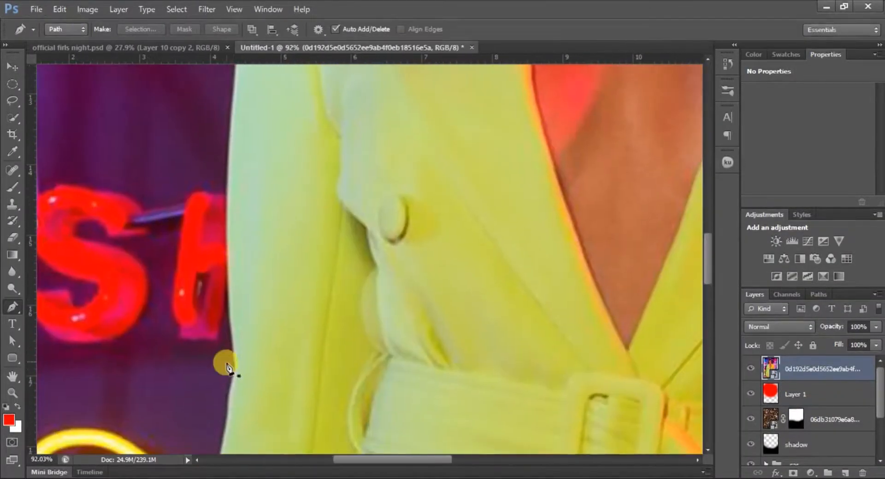
{"action": "left_click", "coordinate": [227, 365]}
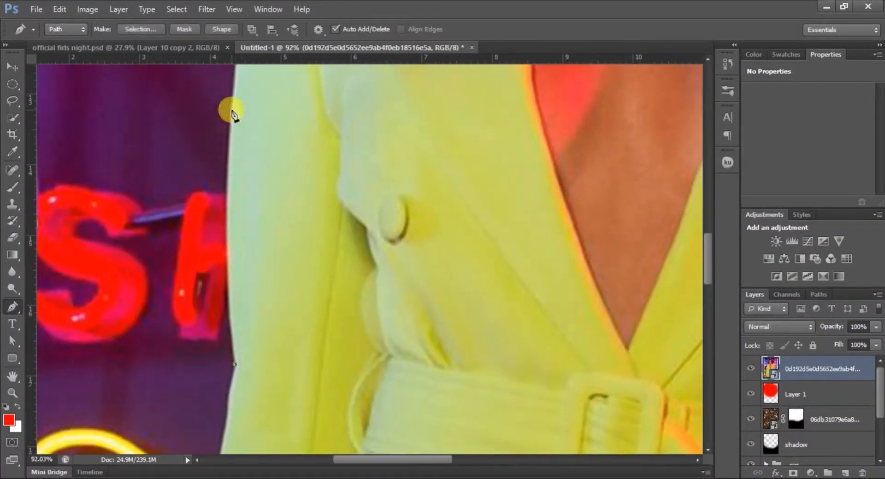
{"action": "left_click", "coordinate": [232, 109], "text": "alt"}
{"action": "mouse_move", "coordinate": [250, 100]}
{"action": "left_mouse_down"}
{"action": "mouse_move", "coordinate": [241, 298]}
{"action": "mouse_move", "coordinate": [245, 95]}
{"action": "left_mouse_up"}
{"action": "left_click", "coordinate": [242, 110], "text": "alt"}
{"action": "left_click_drag", "start_coordinate": [260, 126], "coordinate": [226, 206]}
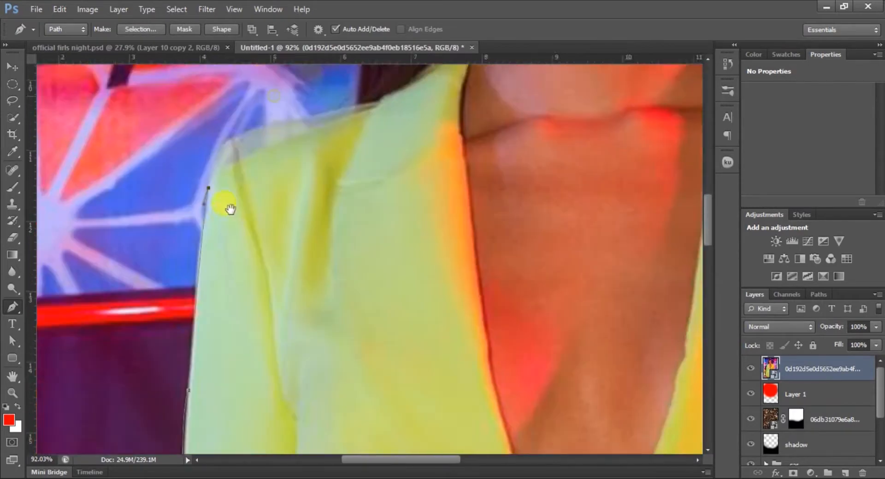
Continue the path around the shoulder corner and along the blazer's shoulder line to the hair
{"action": "scroll", "coordinate": [246, 155], "scroll_direction": "up", "scroll_amount": 6}
{"action": "left_click_drag", "start_coordinate": [248, 158], "coordinate": [206, 275]}
{"action": "left_click_drag", "start_coordinate": [178, 247], "coordinate": [208, 238]}
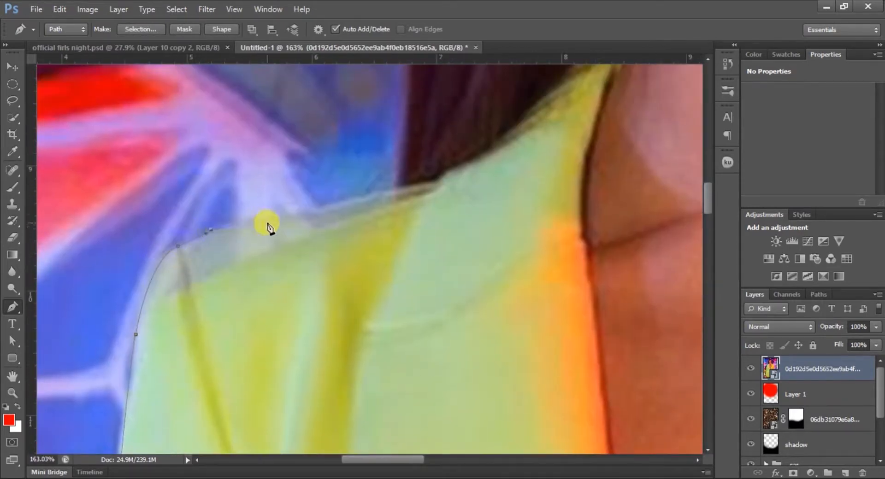
{"action": "left_click_drag", "start_coordinate": [347, 198], "coordinate": [353, 408]}
{"action": "left_click", "coordinate": [344, 222], "text": "alt"}
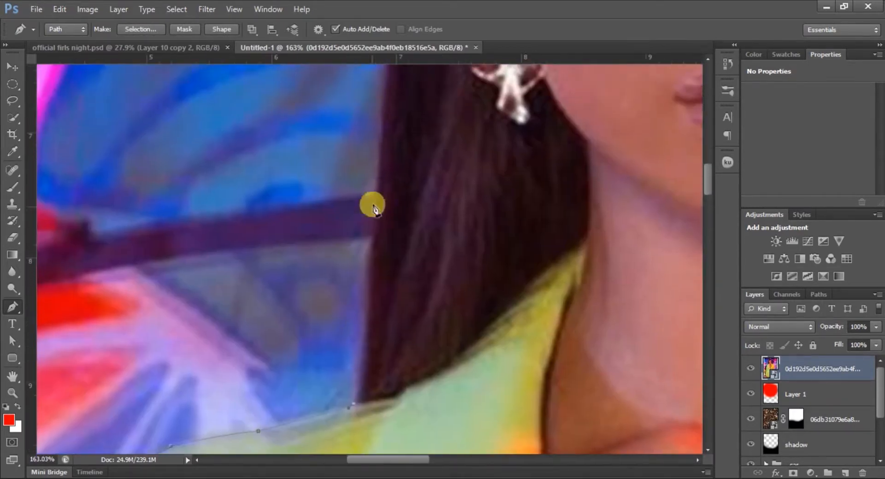
Trace the outer edge of the long hair from the shoulder up to just above the ear
{"action": "left_click_drag", "start_coordinate": [376, 195], "coordinate": [401, 342]}
{"action": "left_click", "coordinate": [376, 195], "text": "alt"}
{"action": "left_click_drag", "start_coordinate": [409, 136], "coordinate": [353, 385]}
{"action": "left_click", "coordinate": [409, 136], "text": "alt"}
{"action": "left_click_drag", "start_coordinate": [374, 125], "coordinate": [347, 273]}
{"action": "left_click", "coordinate": [374, 126], "text": "alt"}
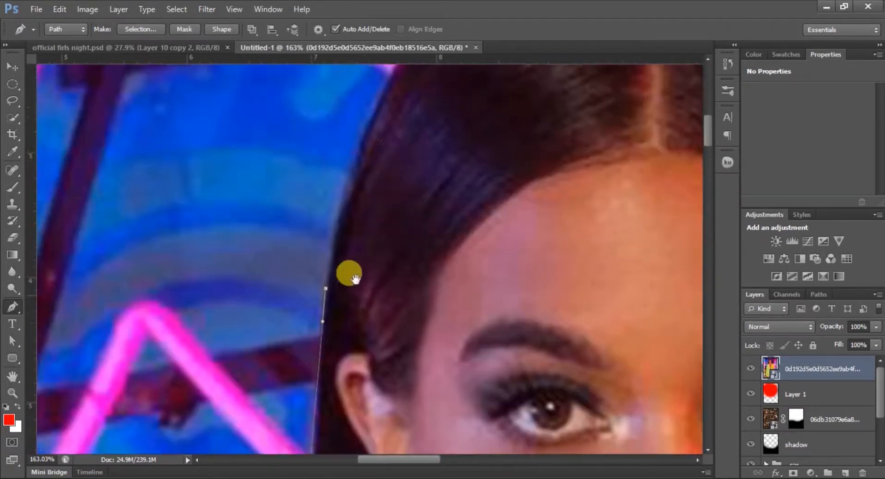
Curve the path around the upper side of the head to the crown of the hair
{"action": "left_click_drag", "start_coordinate": [382, 97], "coordinate": [406, 70]}
{"action": "left_click_drag", "start_coordinate": [413, 108], "coordinate": [305, 273]}
{"action": "left_click_drag", "start_coordinate": [452, 97], "coordinate": [580, 71]}
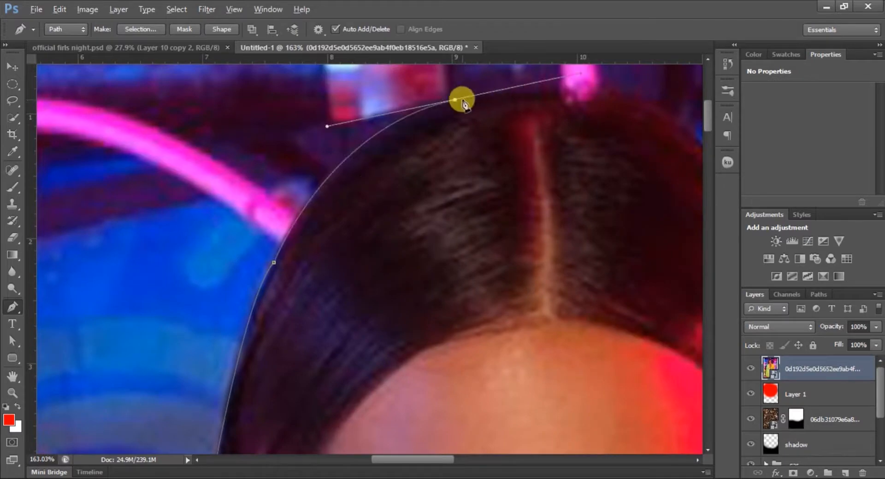
{"action": "left_click", "coordinate": [454, 98], "text": "alt"}
{"action": "left_click_drag", "start_coordinate": [499, 122], "coordinate": [231, 143]}
Continue the path over the top of the head and down the hair's other side to just above the ear
{"action": "left_click_drag", "start_coordinate": [446, 172], "coordinate": [530, 272]}
{"action": "left_click", "coordinate": [446, 174], "text": "alt"}
{"action": "left_click_drag", "start_coordinate": [457, 260], "coordinate": [292, 168]}
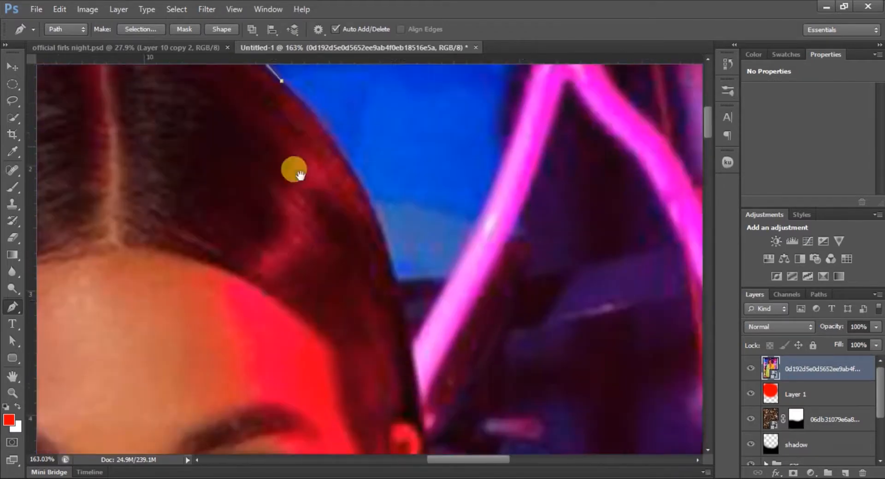
{"action": "left_click_drag", "start_coordinate": [407, 331], "coordinate": [425, 405]}
{"action": "left_click_drag", "start_coordinate": [391, 218], "coordinate": [379, 151]}
{"action": "left_click", "coordinate": [407, 331], "text": "alt"}
{"action": "scroll", "coordinate": [408, 356], "scroll_direction": "down", "scroll_amount": 2}
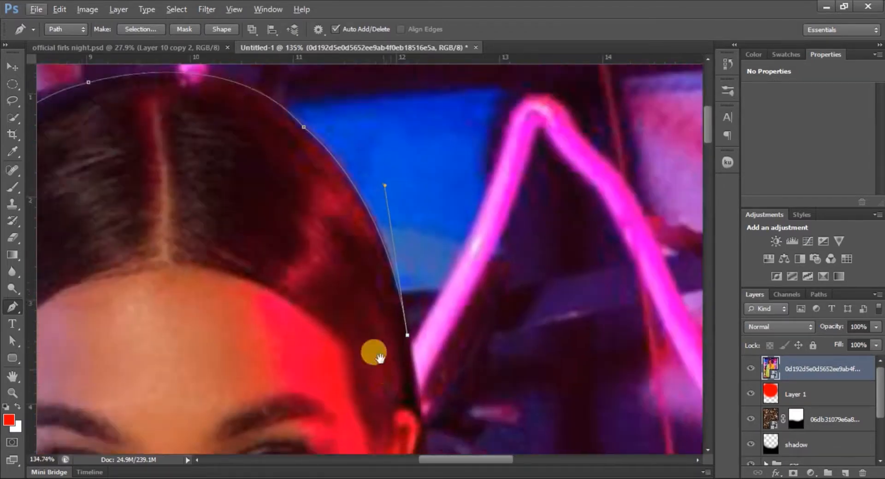
Trace the outer edge of the long hair past the earring down to where it meets the blazer's shoulder
{"action": "left_click_drag", "start_coordinate": [379, 358], "coordinate": [284, 202]}
{"action": "left_click_drag", "start_coordinate": [314, 316], "coordinate": [283, 153]}
{"action": "scroll", "coordinate": [282, 159], "scroll_direction": "down", "scroll_amount": 1}
{"action": "left_click_drag", "start_coordinate": [281, 198], "coordinate": [251, 296]}
{"action": "left_click_drag", "start_coordinate": [268, 297], "coordinate": [269, 179]}
{"action": "left_click", "coordinate": [268, 297], "text": "alt"}
{"action": "left_click_drag", "start_coordinate": [275, 248], "coordinate": [245, 242]}
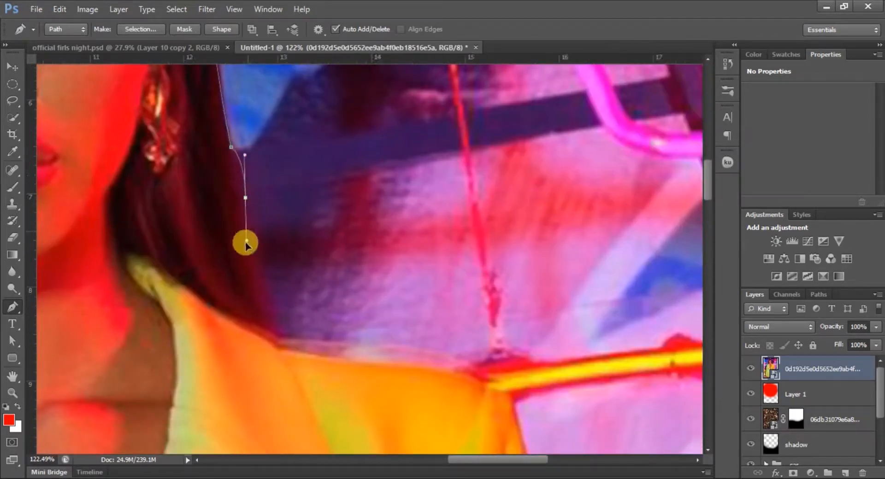
{"action": "left_click_drag", "start_coordinate": [288, 338], "coordinate": [317, 362]}
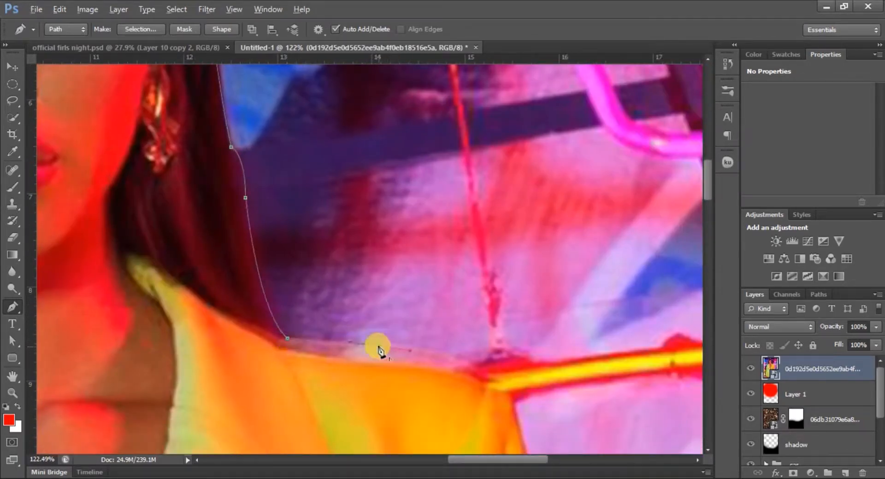
Carry the path along the shoulder line, around its corner and down the outer edge of the upper sleeve
{"action": "left_click_drag", "start_coordinate": [506, 392], "coordinate": [397, 109]}
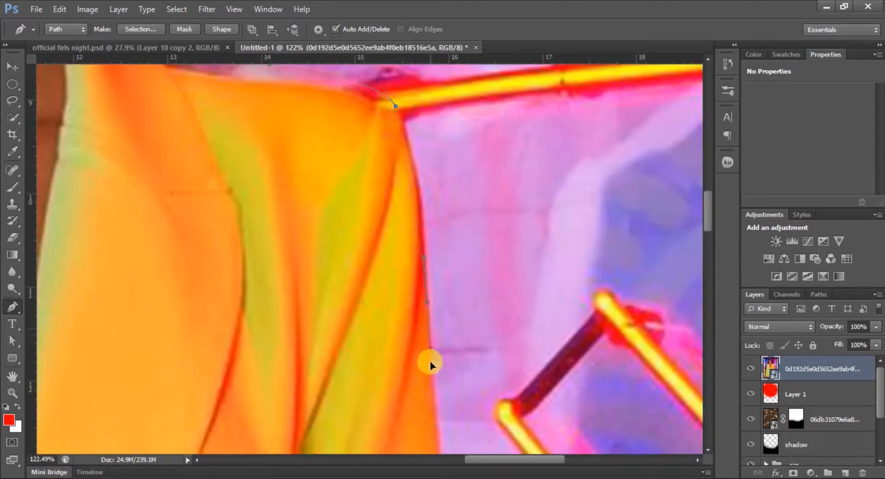
{"action": "left_click_drag", "start_coordinate": [417, 318], "coordinate": [310, 122]}
{"action": "left_click_drag", "start_coordinate": [343, 341], "coordinate": [307, 123]}
{"action": "left_click", "coordinate": [315, 379]}
{"action": "left_click_drag", "start_coordinate": [314, 379], "coordinate": [306, 119]}
{"action": "left_click_drag", "start_coordinate": [315, 354], "coordinate": [314, 377]}
Trace the outer edge of the lower sleeve down to the corner of the cuff
{"action": "scroll", "coordinate": [295, 286], "scroll_direction": "down", "scroll_amount": 2}
{"action": "left_click_drag", "start_coordinate": [295, 286], "coordinate": [295, 119]}
{"action": "left_click_drag", "start_coordinate": [319, 351], "coordinate": [326, 163]}
{"action": "left_click", "coordinate": [336, 291]}
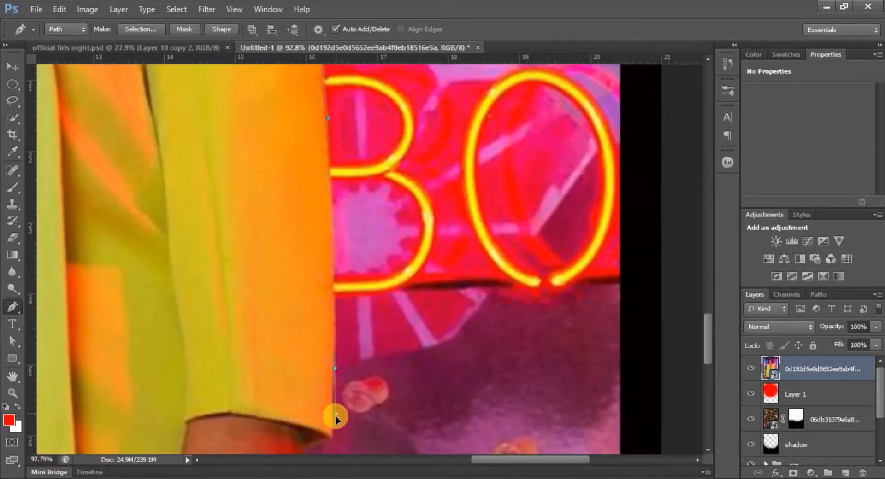
{"action": "left_click", "coordinate": [336, 371]}
{"action": "left_click_drag", "start_coordinate": [305, 310], "coordinate": [322, 126]}
{"action": "left_click", "coordinate": [348, 253]}
Follow the outer edge of the hand from the cuff past the fingers to the photo's lower edge
{"action": "left_click", "coordinate": [320, 264]}
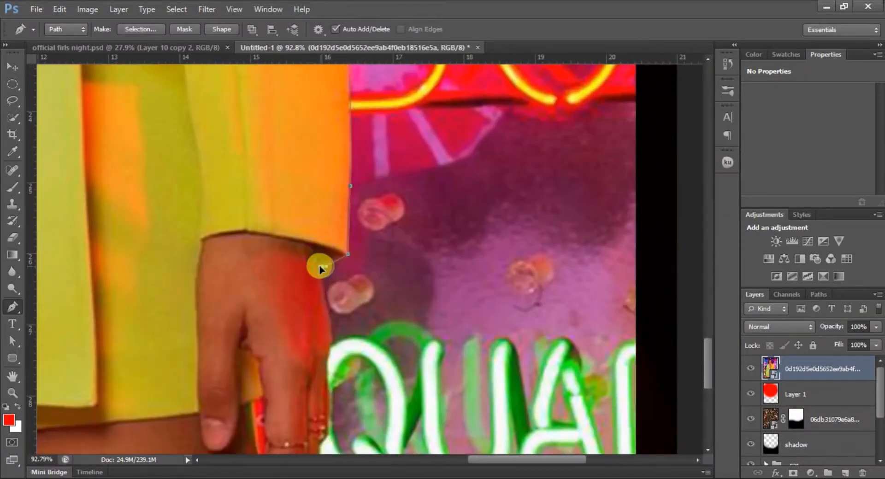
{"action": "left_click_drag", "start_coordinate": [319, 265], "coordinate": [282, 184]}
{"action": "left_click_drag", "start_coordinate": [297, 264], "coordinate": [291, 276]}
{"action": "scroll", "coordinate": [291, 276], "scroll_direction": "up", "scroll_amount": 2}
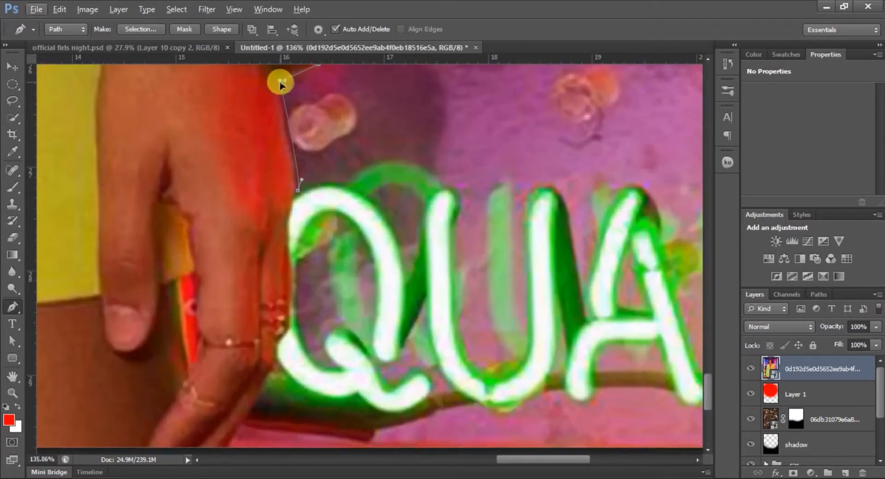
{"action": "scroll", "coordinate": [290, 245], "scroll_direction": "down", "scroll_amount": 2}
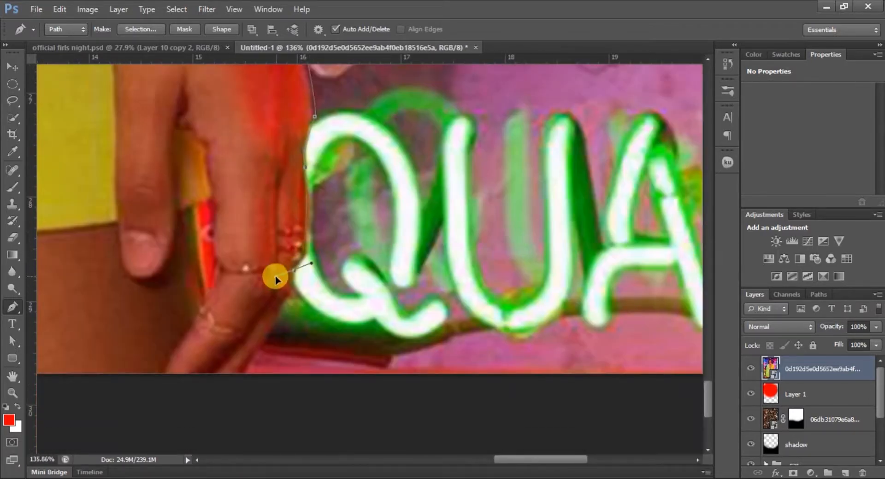
{"action": "scroll", "coordinate": [247, 376], "scroll_direction": "left", "scroll_amount": 10}
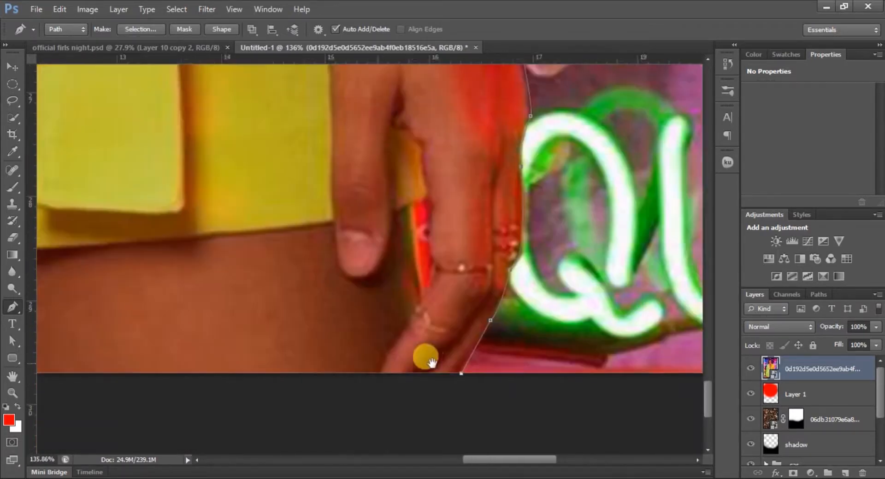
Run the path along the photo's lower edge, detouring around the gap between the thighs, to the far leg's outer edge
{"action": "left_click", "coordinate": [132, 375]}
{"action": "scroll", "coordinate": [296, 336], "scroll_direction": "left", "scroll_amount": 5}
{"action": "scroll", "coordinate": [297, 336], "scroll_direction": "up", "scroll_amount": 1}
{"action": "left_click", "coordinate": [274, 301]}
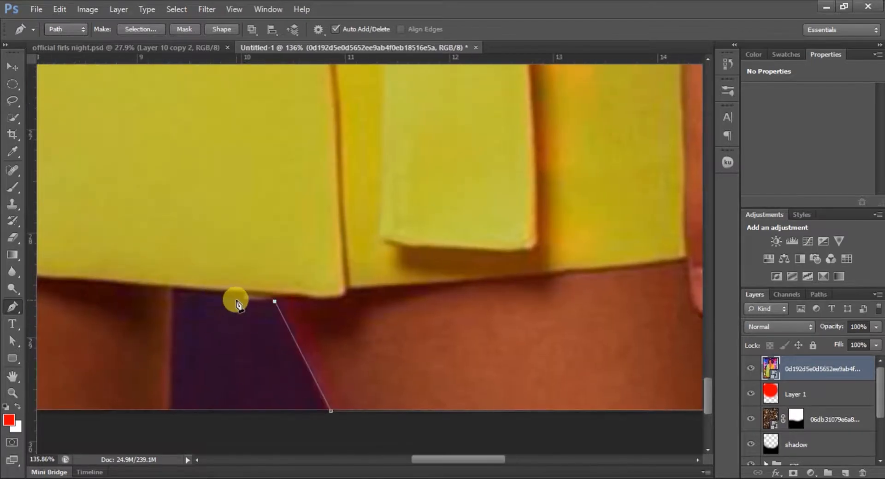
{"action": "left_click", "coordinate": [174, 291]}
{"action": "left_click", "coordinate": [172, 410]}
{"action": "left_click_drag", "start_coordinate": [177, 405], "coordinate": [581, 379]}
{"action": "left_click", "coordinate": [143, 383]}
{"action": "left_click_drag", "start_coordinate": [143, 344], "coordinate": [300, 392]}
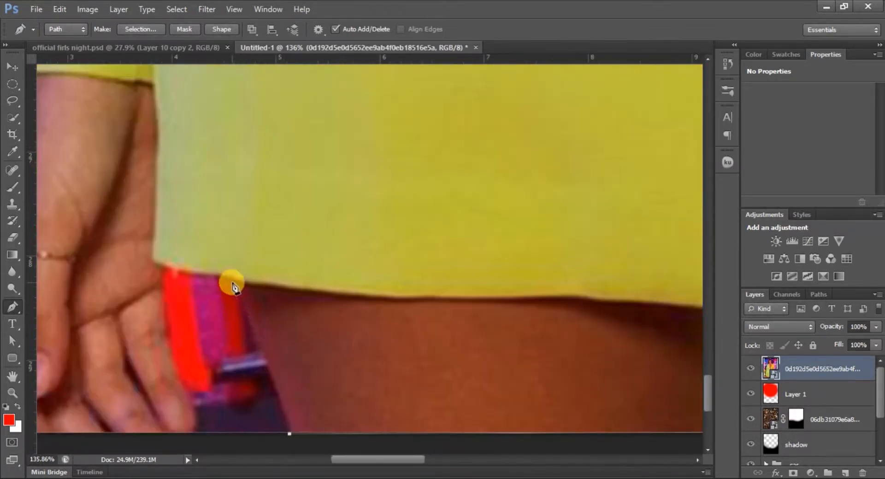
Trace around the gap between the leg, the blazer hem and the other hand's fingers
{"action": "left_click", "coordinate": [161, 266]}
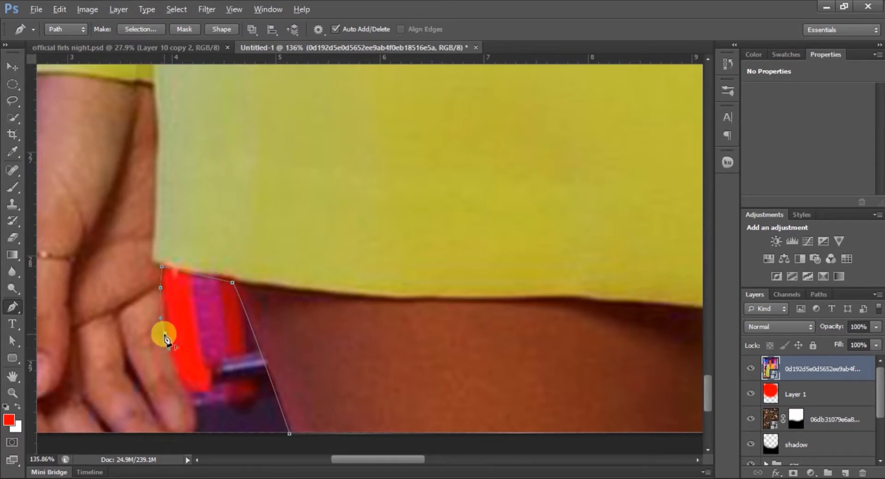
{"action": "scroll", "coordinate": [171, 440], "scroll_direction": "left", "scroll_amount": 5}
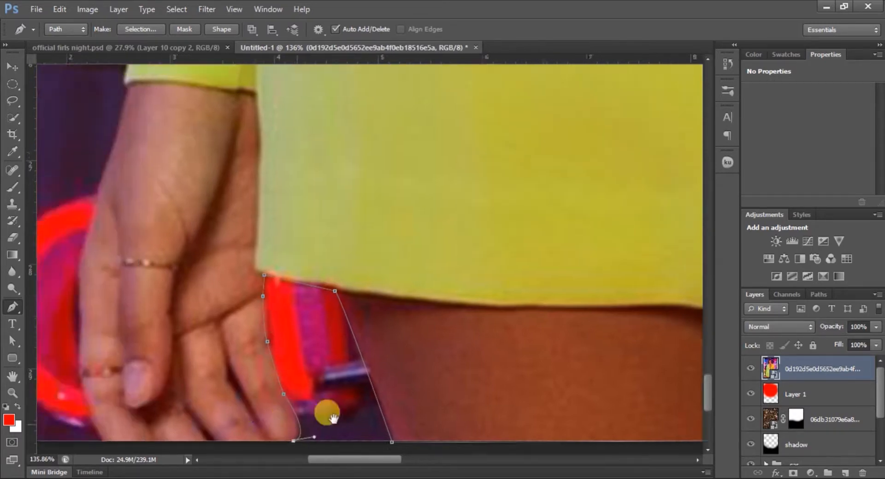
{"action": "left_click", "coordinate": [267, 445]}
Trace the outer edge of this hand from the fingertips up to the sleeve cuff
{"action": "left_click_drag", "start_coordinate": [240, 372], "coordinate": [243, 379]}
{"action": "left_click", "coordinate": [242, 374], "text": "alt"}
{"action": "left_click_drag", "start_coordinate": [243, 286], "coordinate": [244, 327]}
{"action": "left_click", "coordinate": [243, 286], "text": "alt"}
{"action": "left_click_drag", "start_coordinate": [258, 254], "coordinate": [278, 222]}
{"action": "left_click", "coordinate": [258, 254], "text": "alt"}
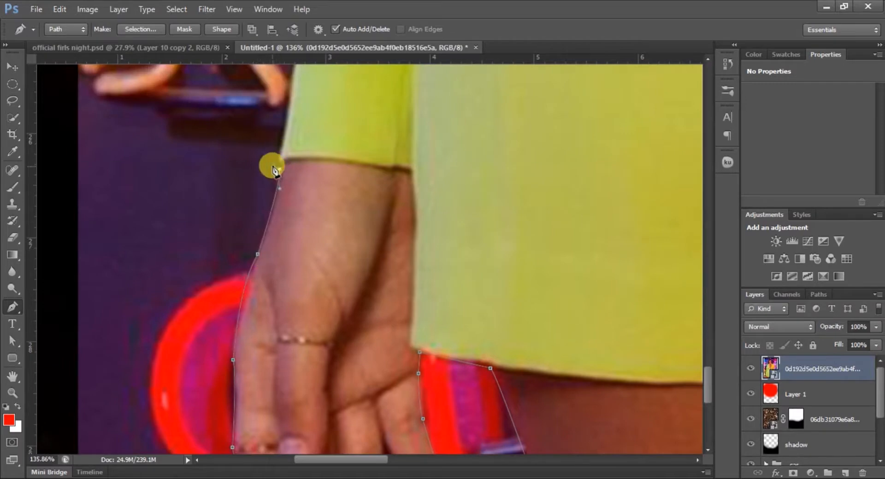
{"action": "left_click", "coordinate": [276, 172]}
Continue the path from the cuff up the outer edge of the lower sleeve
{"action": "scroll", "coordinate": [263, 315], "scroll_direction": "up", "scroll_amount": 4}
{"action": "left_click_drag", "start_coordinate": [301, 206], "coordinate": [317, 178]}
{"action": "left_click", "coordinate": [307, 213], "text": "alt"}
{"action": "left_click_drag", "start_coordinate": [312, 254], "coordinate": [300, 355]}
{"action": "left_click_drag", "start_coordinate": [332, 192], "coordinate": [302, 357]}
{"action": "left_click", "coordinate": [333, 191], "text": "alt"}
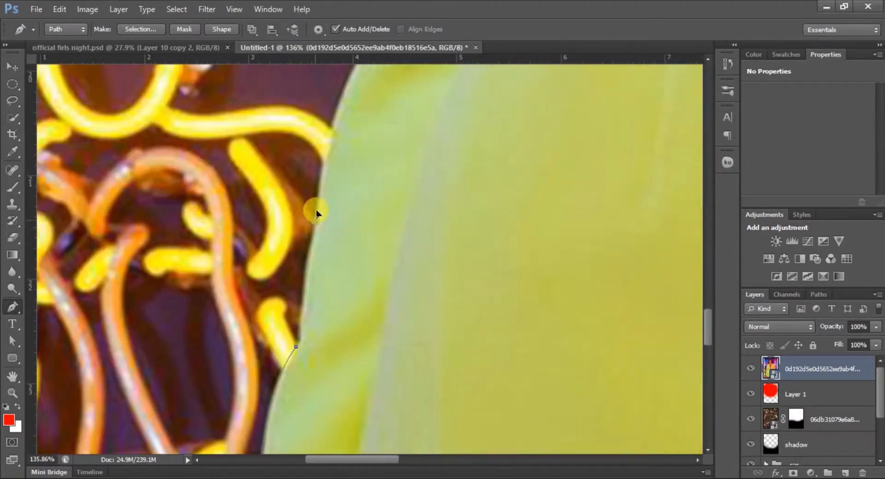
Trace the remaining sleeve folds up to the elbow and close the path at its starting point
{"action": "left_click", "coordinate": [316, 222], "text": "alt"}
{"action": "left_click_drag", "start_coordinate": [314, 212], "coordinate": [309, 316]}
{"action": "left_click_drag", "start_coordinate": [356, 158], "coordinate": [346, 292]}
{"action": "left_click", "coordinate": [356, 158], "text": "alt"}
{"action": "left_click_drag", "start_coordinate": [357, 124], "coordinate": [371, 89]}
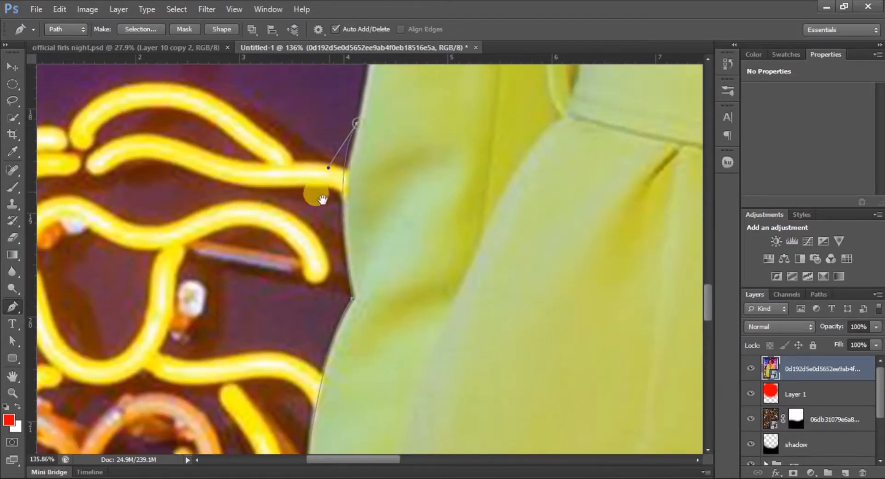
{"action": "left_click_drag", "start_coordinate": [323, 200], "coordinate": [212, 365]}
{"action": "left_click", "coordinate": [271, 156]}
{"action": "scroll", "coordinate": [306, 223], "scroll_direction": "down", "scroll_amount": 3}
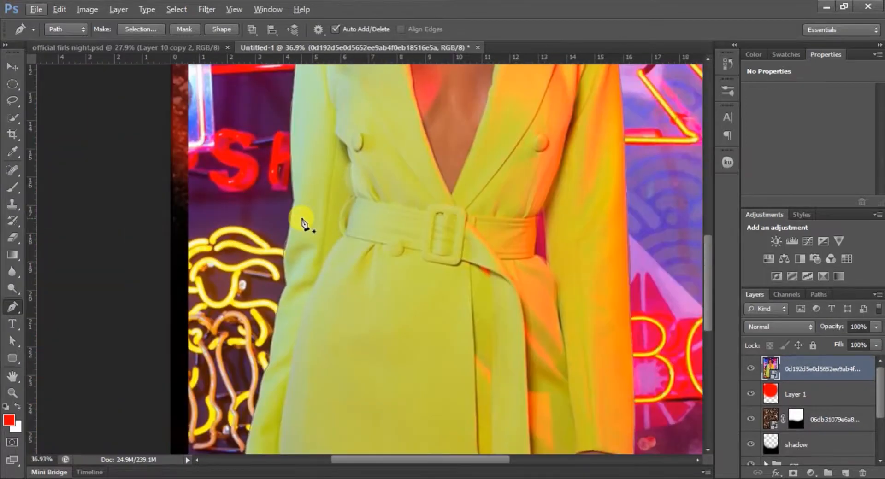
Turn the path into an inverted selection, rasterize the photo layer and delete the background around the woman
{"action": "key", "text": "ctrl+Return"}
{"action": "scroll", "coordinate": [310, 223], "scroll_direction": "down", "scroll_amount": 4}
{"action": "key", "text": "ctrl+shift+i"}
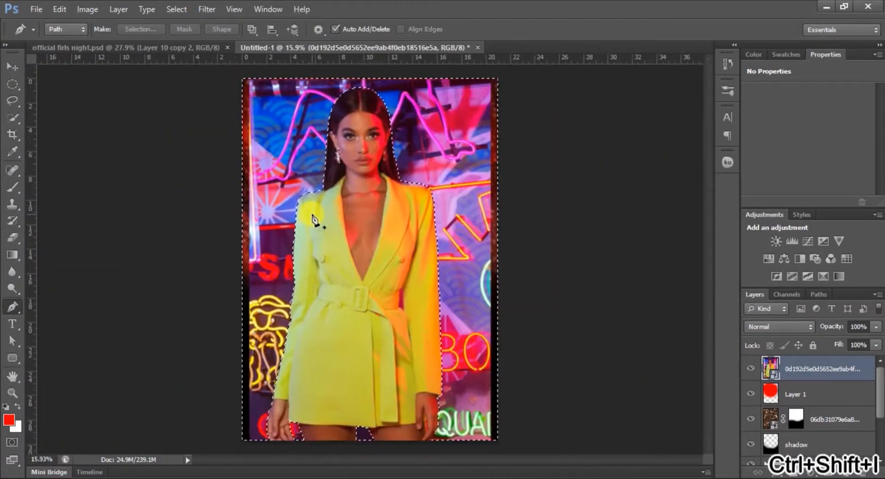
{"action": "right_click", "coordinate": [802, 368]}
{"action": "left_click", "coordinate": [690, 204]}
{"action": "key", "text": "Delete"}
{"action": "key", "text": "ctrl+d"}
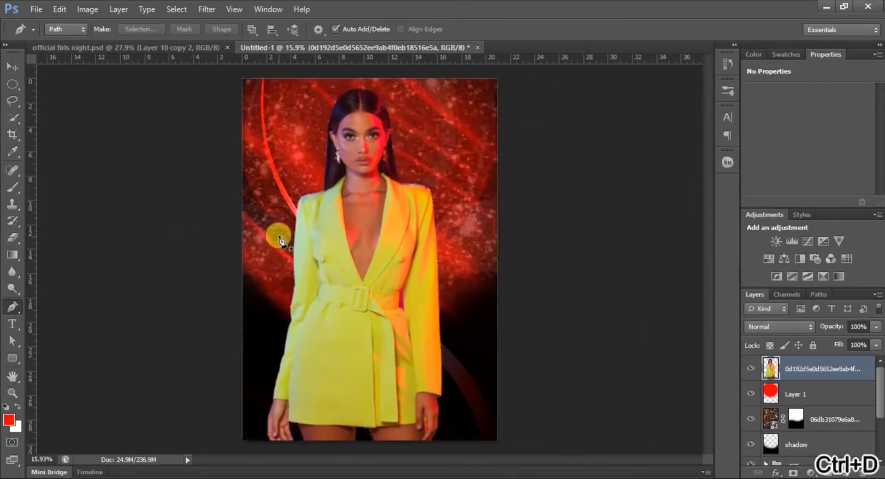
Select the cut-out woman's outline and refine its edge with slight Smooth, Feather and Contrast adjustments
{"action": "key", "text": "v"}
{"action": "left_click", "coordinate": [771, 368], "text": "ctrl"}
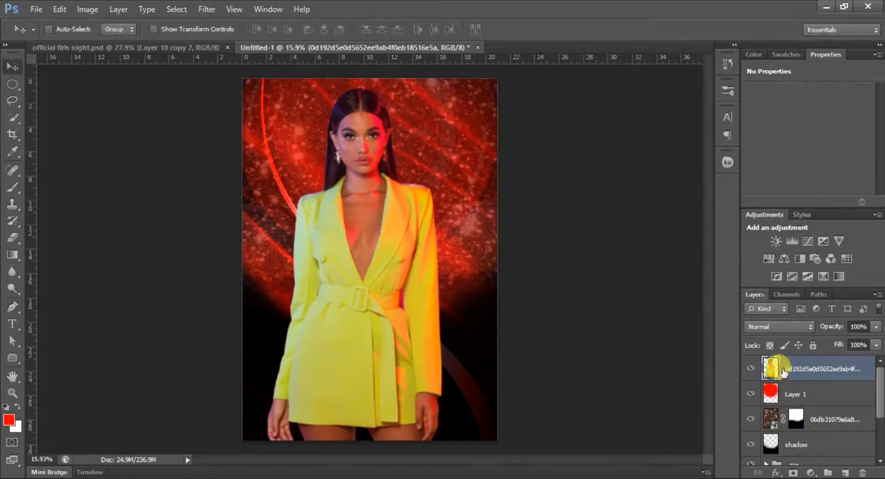
{"action": "left_click", "coordinate": [177, 9]}
{"action": "left_click", "coordinate": [231, 138]}
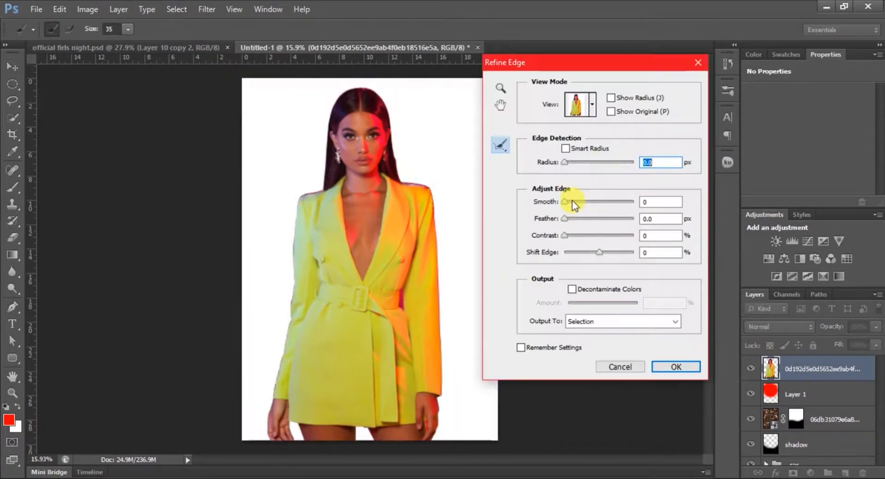
{"action": "left_click", "coordinate": [571, 202]}
{"action": "left_click", "coordinate": [573, 219]}
{"action": "left_click", "coordinate": [578, 236]}
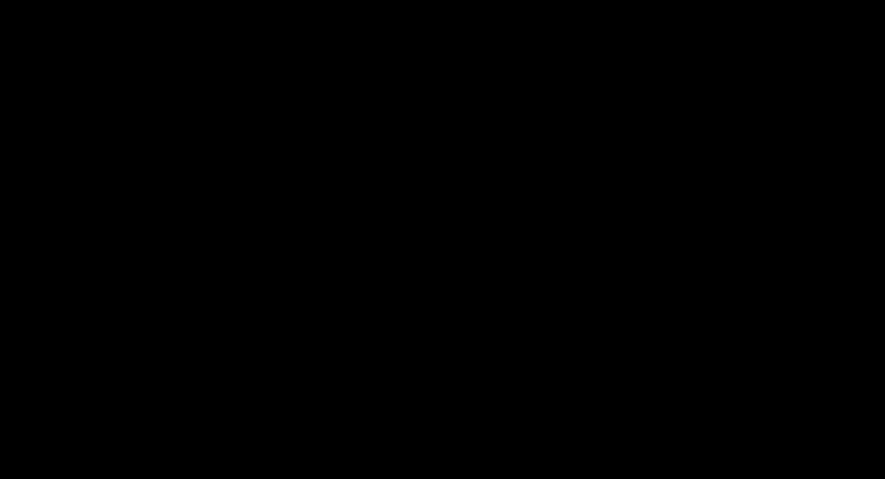
Scale down the cut-out woman and move her into the upper half of the flyer
{"action": "key", "text": "ctrl+t"}
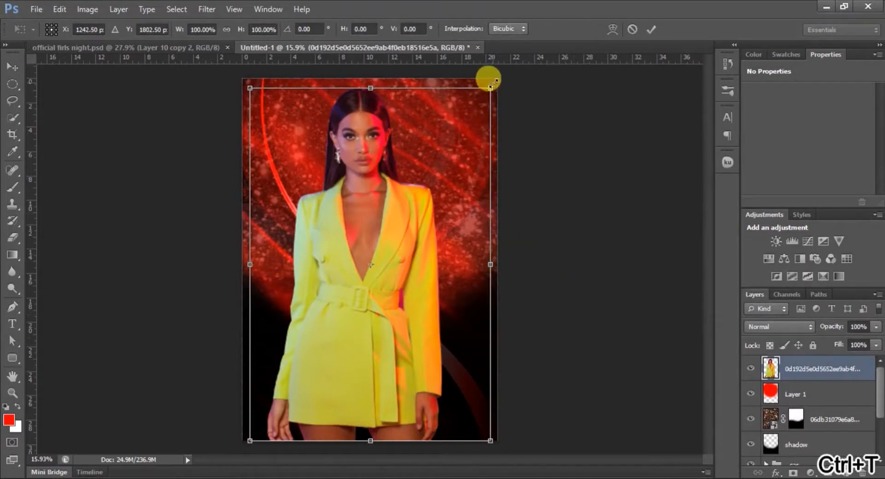
{"action": "left_click_drag", "start_coordinate": [491, 78], "coordinate": [450, 147]}
{"action": "left_click_drag", "start_coordinate": [383, 261], "coordinate": [384, 212]}
{"action": "left_click", "coordinate": [650, 29]}
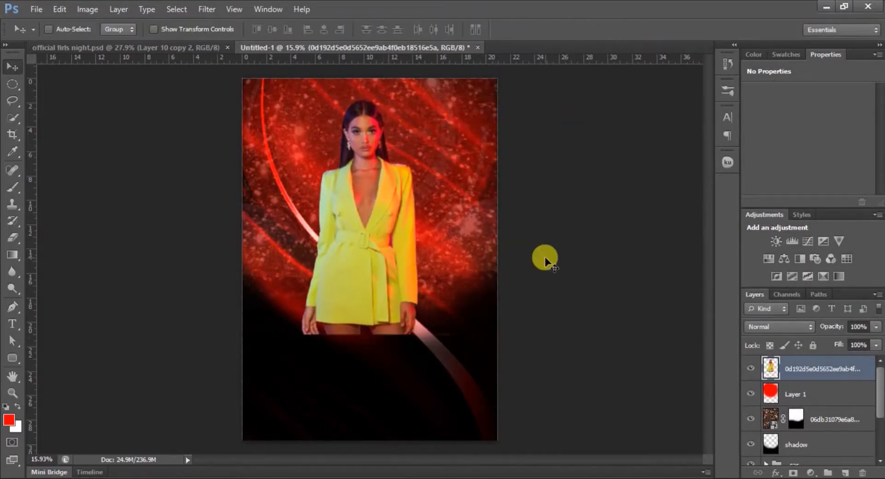
Add a layer mask to the woman and fade her legs and blazer hem with a soft black 1000 px brush
{"action": "left_click", "coordinate": [793, 473]}
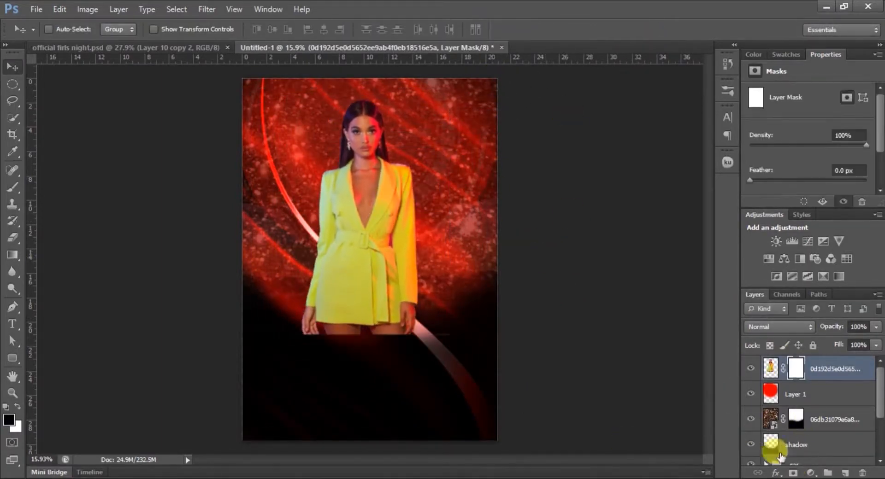
{"action": "key", "text": "b"}
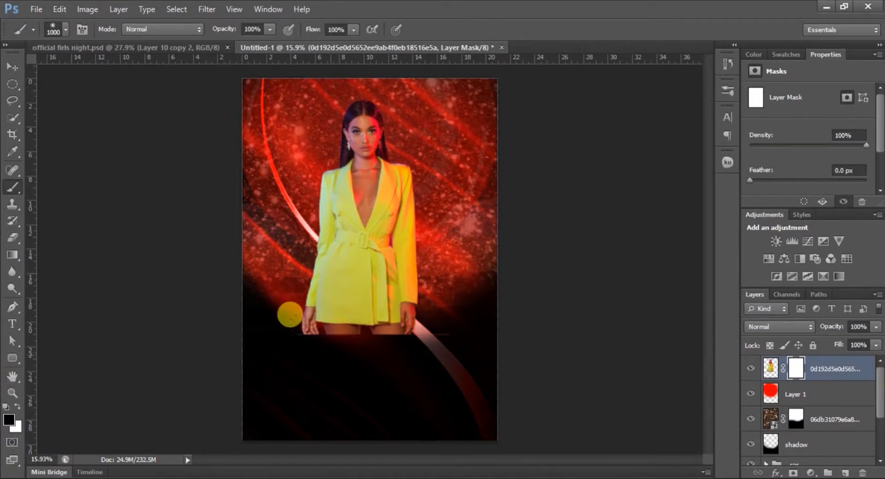
{"action": "mouse_move", "coordinate": [312, 313]}
{"action": "left_mouse_down"}
{"action": "mouse_move", "coordinate": [344, 332]}
{"action": "mouse_move", "coordinate": [405, 257]}
{"action": "mouse_move", "coordinate": [396, 286]}
{"action": "left_mouse_up"}
{"action": "key", "text": "v"}
{"action": "left_click", "coordinate": [769, 368]}
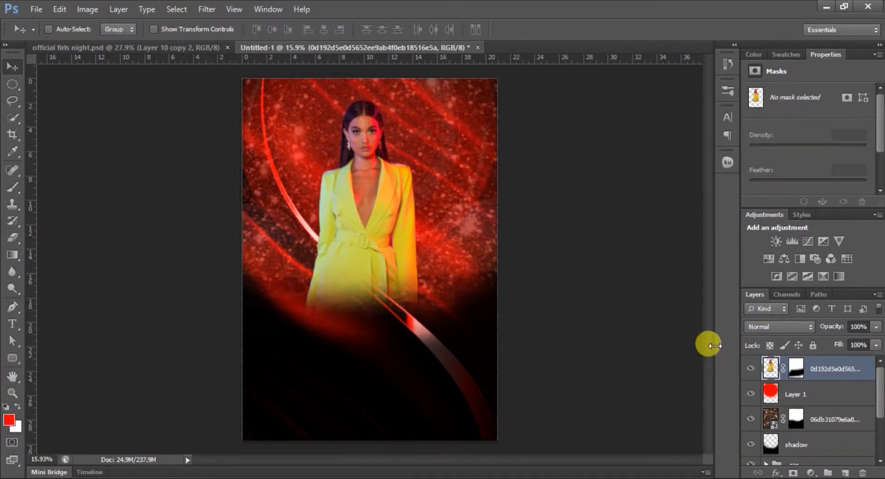
Find the neon wings image 44cd3ca0fe059b0d3b66d1a02d0b8355.jpg in the image files and place it in the flyer
{"action": "left_click", "coordinate": [828, 5]}
{"action": "double_click", "coordinate": [200, 154]}
{"action": "left_click", "coordinate": [869, 7]}
{"action": "double_click", "coordinate": [340, 170]}
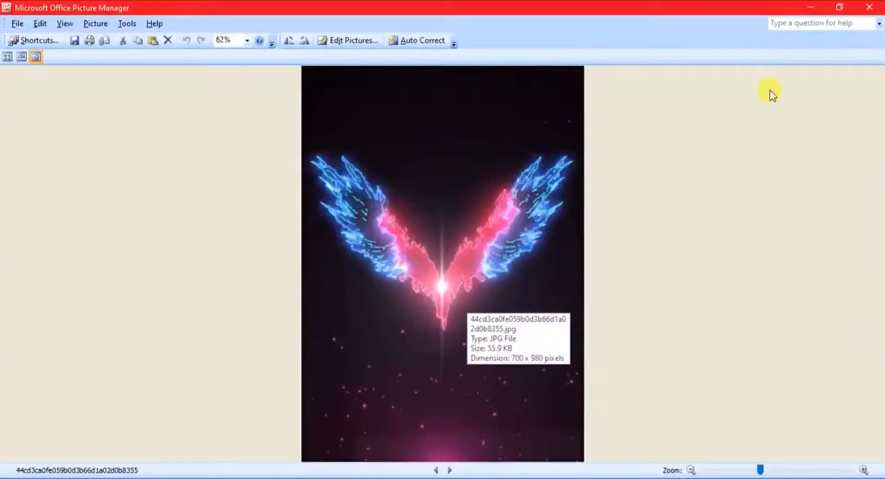
{"action": "left_click", "coordinate": [869, 7]}
{"action": "left_click_drag", "start_coordinate": [270, 175], "coordinate": [541, 159]}
{"action": "left_click", "coordinate": [649, 31]}
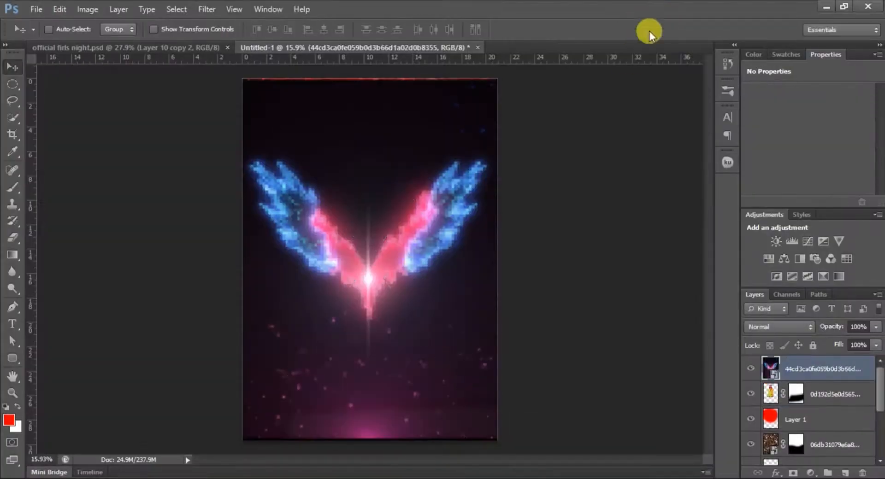
Move the wings layer directly below the woman's layer and shift it up about 4.25 cm behind her
{"action": "left_click_drag", "start_coordinate": [823, 362], "coordinate": [821, 405]}
{"action": "left_click_drag", "start_coordinate": [421, 341], "coordinate": [423, 340]}
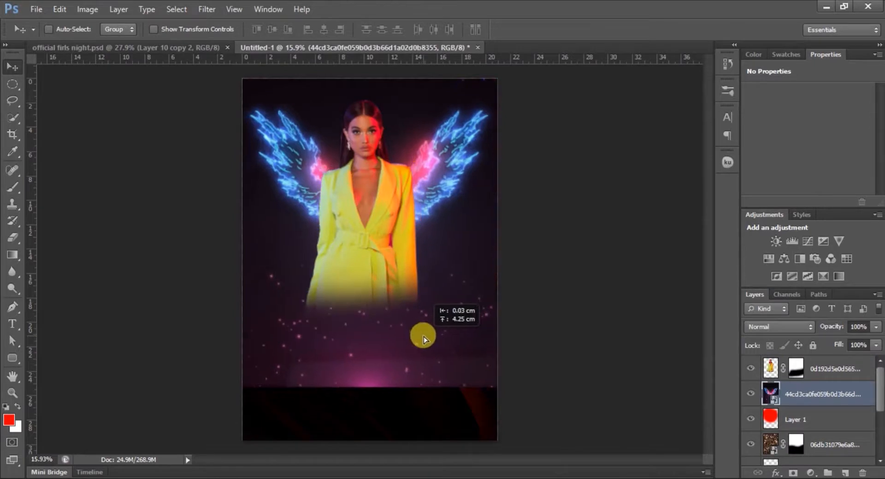
Add a layer mask to the wings and paint out the dark area beneath them with a soft black brush
{"action": "left_click", "coordinate": [793, 473]}
{"action": "key", "text": "b"}
{"action": "mouse_move", "coordinate": [258, 350]}
{"action": "left_mouse_down"}
{"action": "mouse_move", "coordinate": [285, 310]}
{"action": "mouse_move", "coordinate": [381, 278]}
{"action": "mouse_move", "coordinate": [334, 314]}
{"action": "mouse_move", "coordinate": [484, 354]}
{"action": "left_mouse_up"}
{"action": "key", "text": "v"}
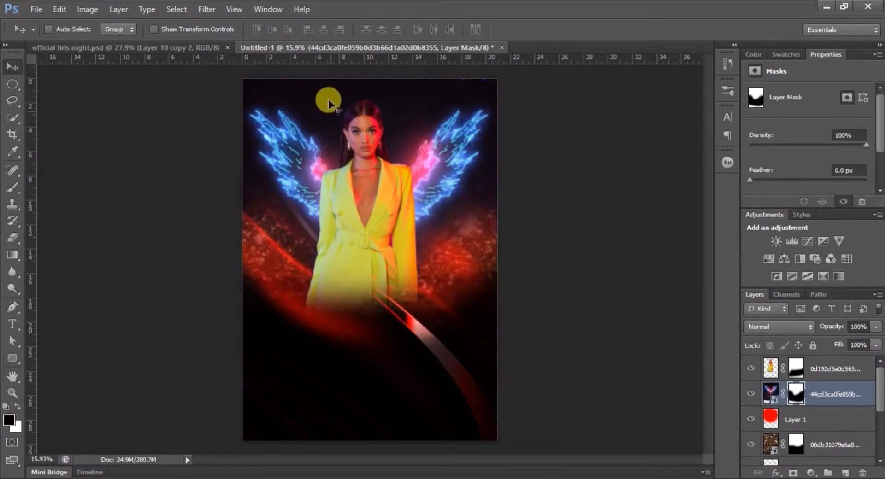
Rasterize the wings layer and apply its layer mask
{"action": "right_click", "coordinate": [847, 394]}
{"action": "left_click", "coordinate": [763, 163]}
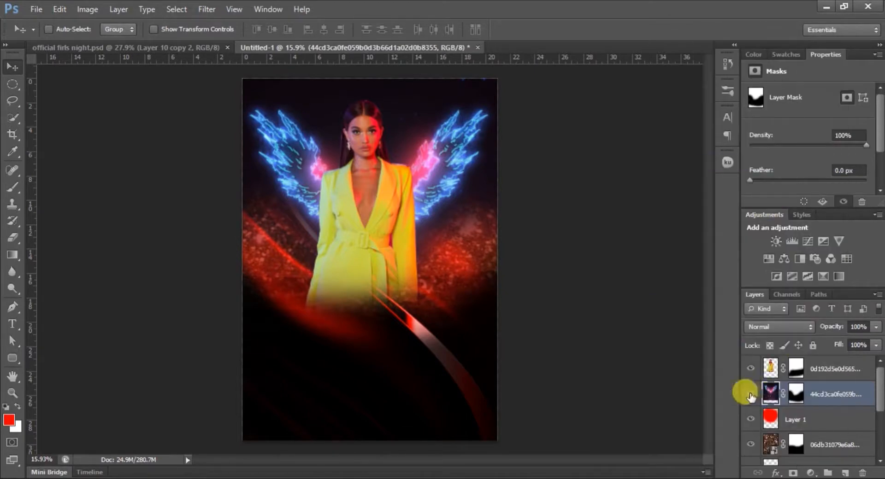
{"action": "right_click", "coordinate": [844, 394]}
{"action": "left_click", "coordinate": [794, 396]}
{"action": "left_click", "coordinate": [769, 395]}
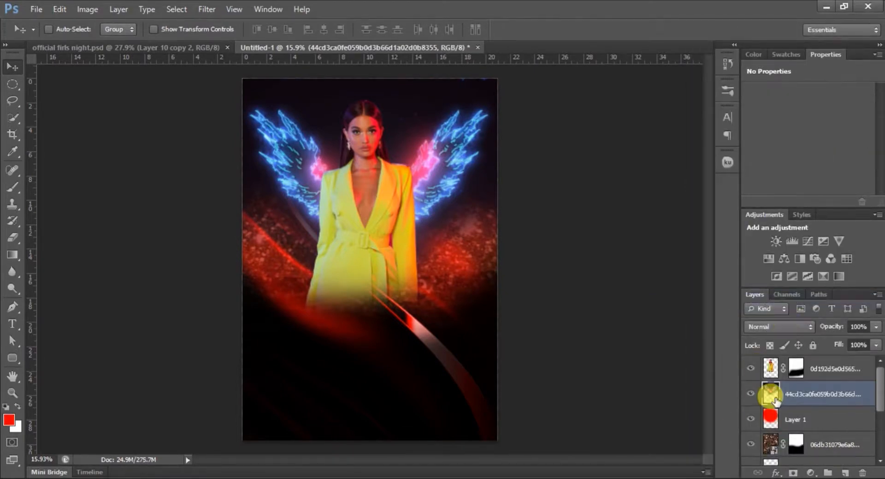
Blend out the wings layer's dark background by splitting its This Layer shadow range in Blend If to 12 / 142
{"action": "right_click", "coordinate": [839, 395]}
{"action": "left_click", "coordinate": [804, 39]}
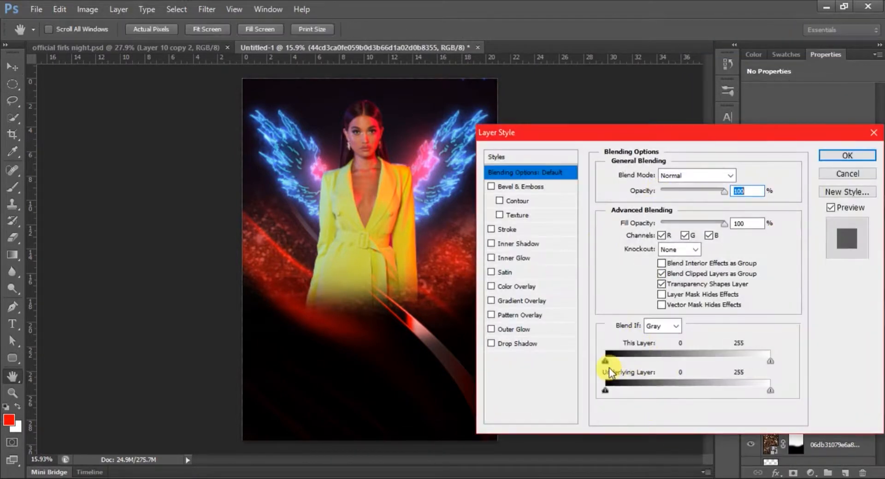
{"action": "left_click_drag", "start_coordinate": [616, 361], "coordinate": [689, 361]}
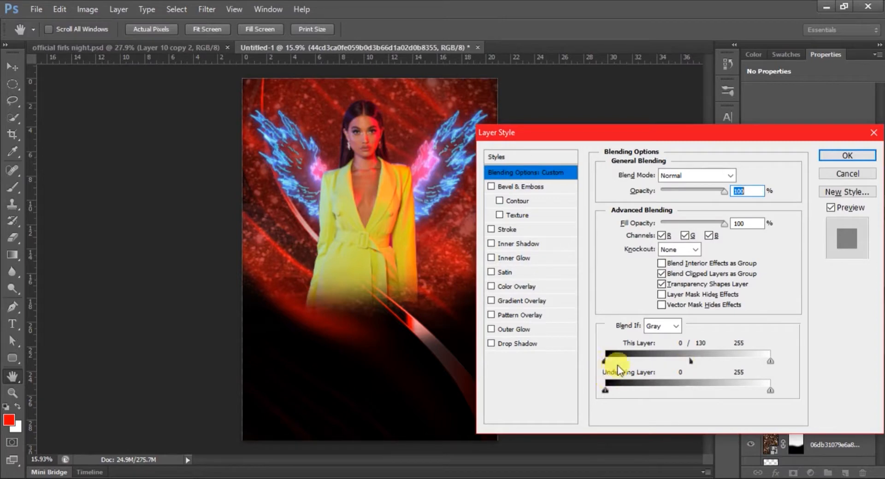
{"action": "mouse_move", "coordinate": [690, 361]}
{"action": "left_mouse_down"}
{"action": "mouse_move", "coordinate": [604, 362]}
{"action": "mouse_move", "coordinate": [701, 361]}
{"action": "left_mouse_up"}
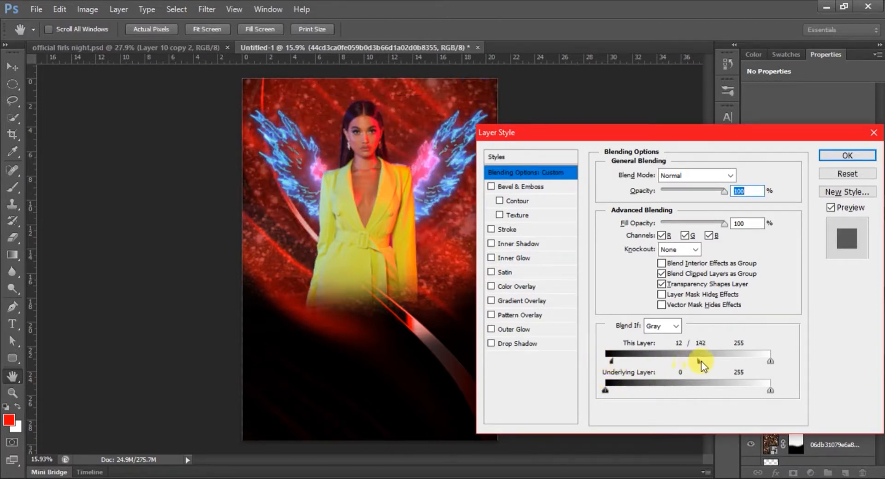
{"action": "left_click", "coordinate": [848, 156]}
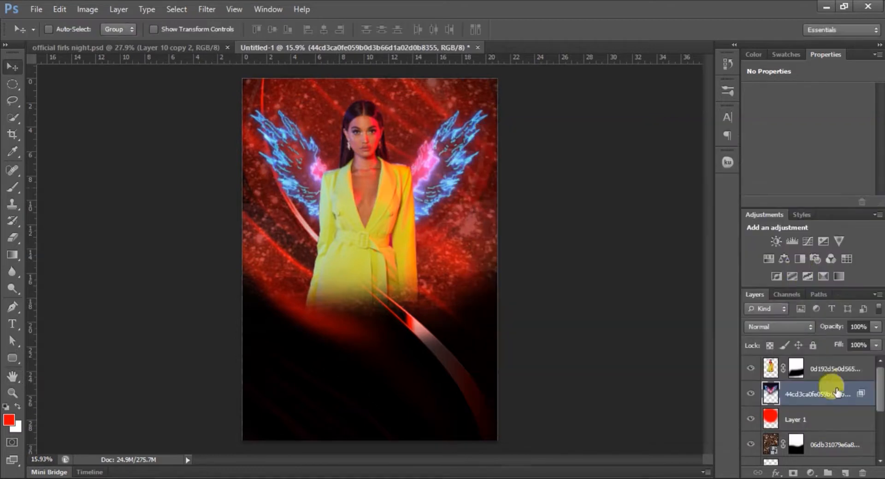
Add the text OFFICIAL on a new layer above the woman, just below her waist, in the Zirconian font
{"action": "left_click", "coordinate": [830, 367]}
{"action": "left_click", "coordinate": [844, 472]}
{"action": "key", "text": "t"}
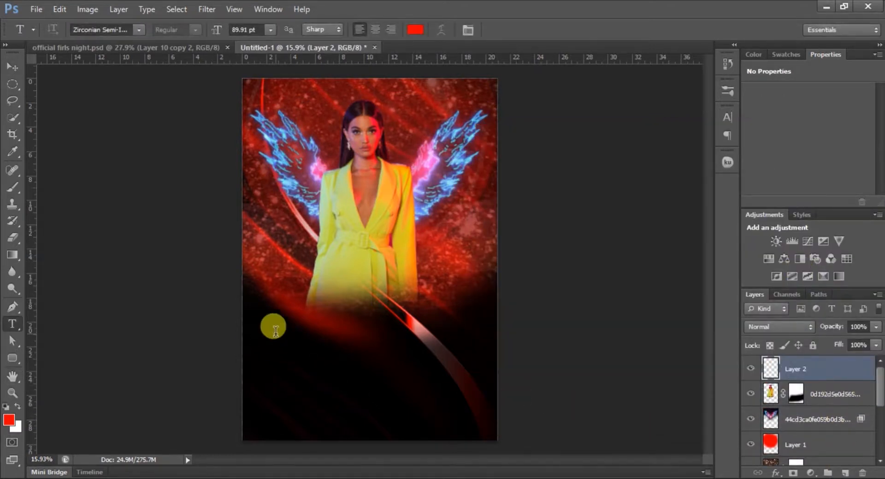
{"action": "left_click", "coordinate": [276, 331]}
{"action": "type", "text": "OFFICIAL"}
{"action": "key", "text": "ctrl+Return"}
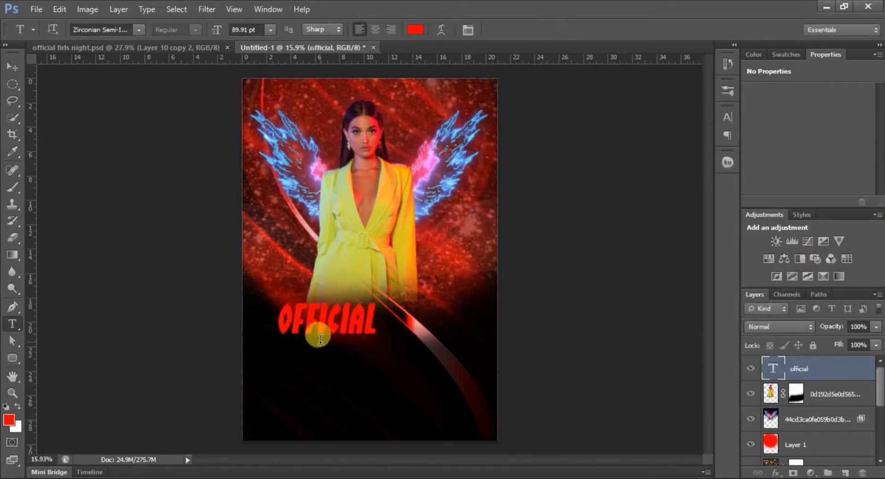
Enlarge the OFFICIAL text to about 173 pt so it spans most of the flyer's width
{"action": "key", "text": "ctrl+t"}
{"action": "left_click_drag", "start_coordinate": [383, 302], "coordinate": [419, 275]}
{"action": "left_click_drag", "start_coordinate": [377, 328], "coordinate": [405, 311]}
{"action": "left_click", "coordinate": [651, 29]}
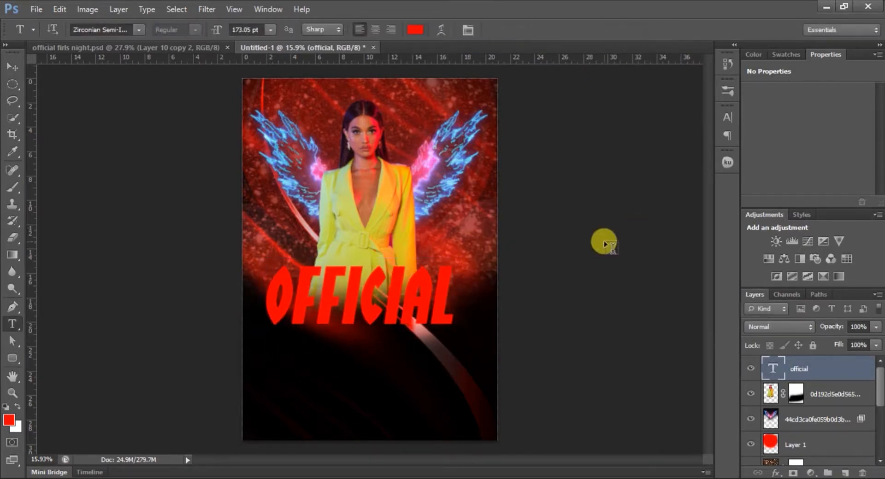
Sample the cyan of the title in official firls night.psd and copy its hex code 19f8fe back in the flyer document
{"action": "left_click", "coordinate": [727, 118]}
{"action": "left_click", "coordinate": [145, 48]}
{"action": "key", "text": "i"}
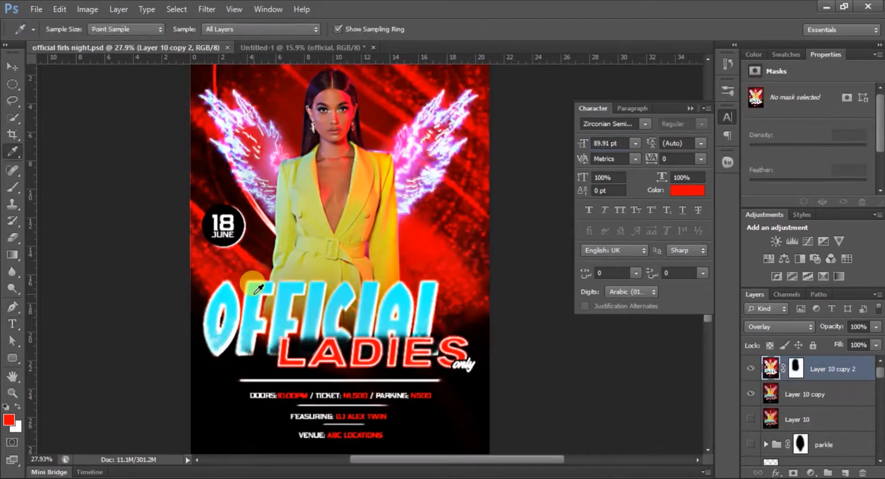
{"action": "left_click", "coordinate": [271, 306]}
{"action": "key", "text": "v"}
{"action": "left_click", "coordinate": [283, 48]}
{"action": "left_click", "coordinate": [9, 420]}
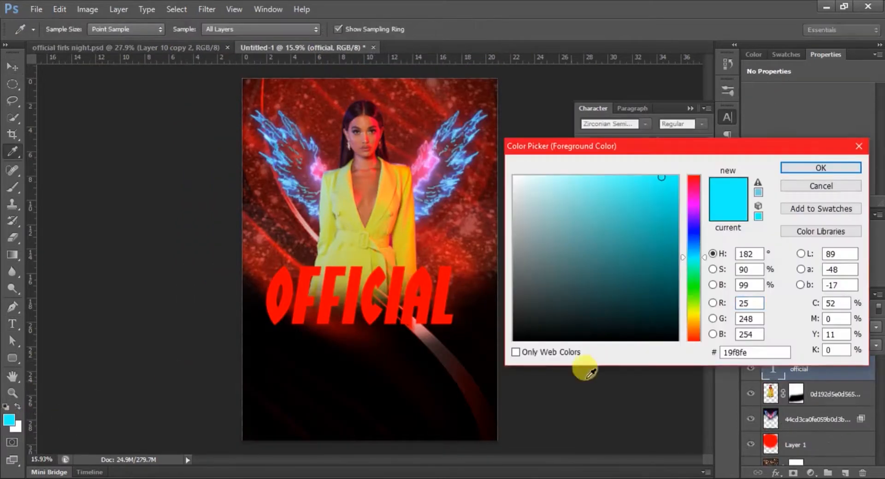
{"action": "key", "text": "ctrl+c"}
{"action": "left_click", "coordinate": [820, 168]}
Set the OFFICIAL text colour to 19f8fe
{"action": "left_click", "coordinate": [687, 190]}
{"action": "key", "text": "ctrl+v"}
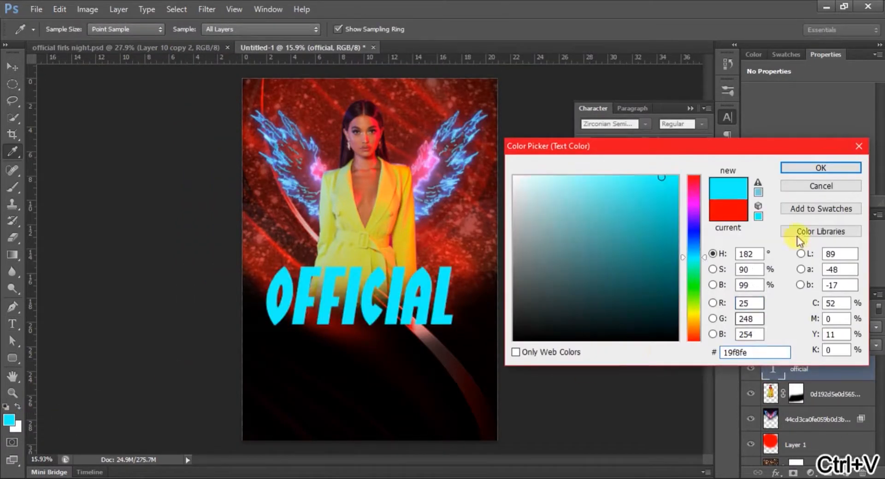
{"action": "left_click", "coordinate": [820, 168]}
Scale the OFFICIAL text up to about 106% and reposition it across the woman's lower body
{"action": "left_click_drag", "start_coordinate": [418, 312], "coordinate": [423, 315]}
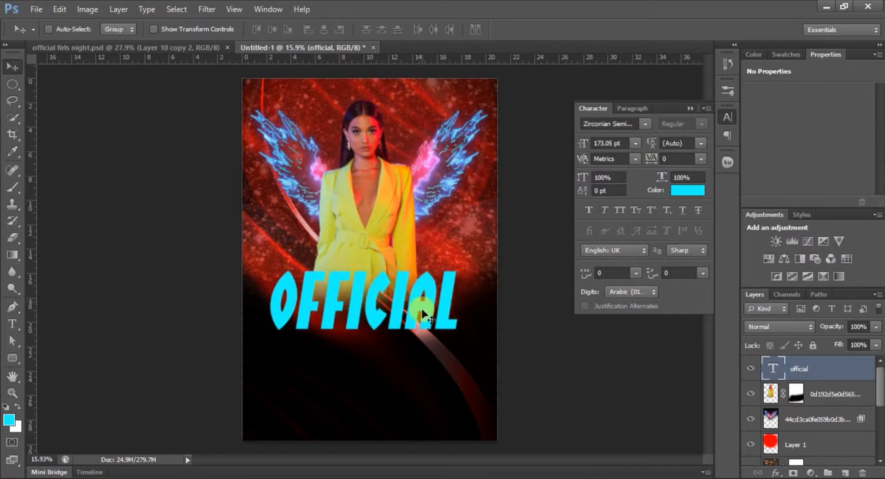
{"action": "left_click", "coordinate": [688, 109]}
{"action": "key", "text": "ctrl+t"}
{"action": "left_click_drag", "start_coordinate": [456, 254], "coordinate": [455, 261]}
{"action": "left_click_drag", "start_coordinate": [434, 295], "coordinate": [438, 304]}
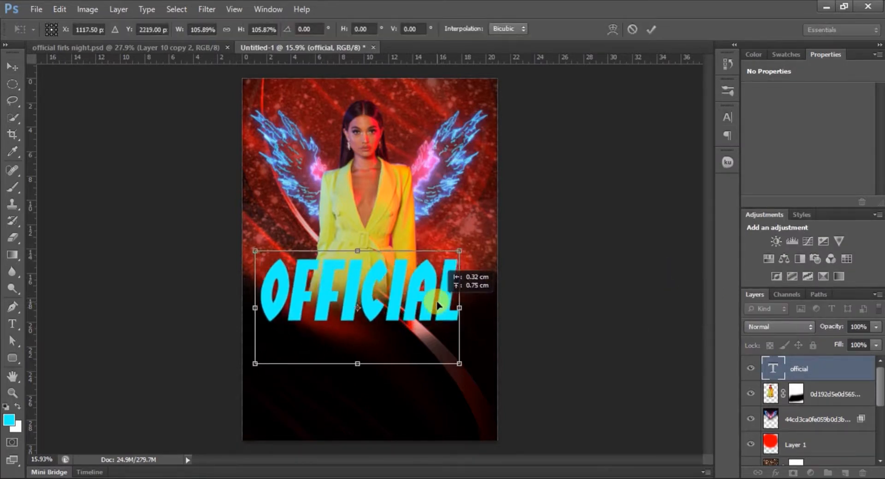
{"action": "left_click", "coordinate": [651, 29]}
Create a new layer named text shadow directly above the woman's layer, beneath the OFFICIAL text
{"action": "left_click", "coordinate": [829, 394]}
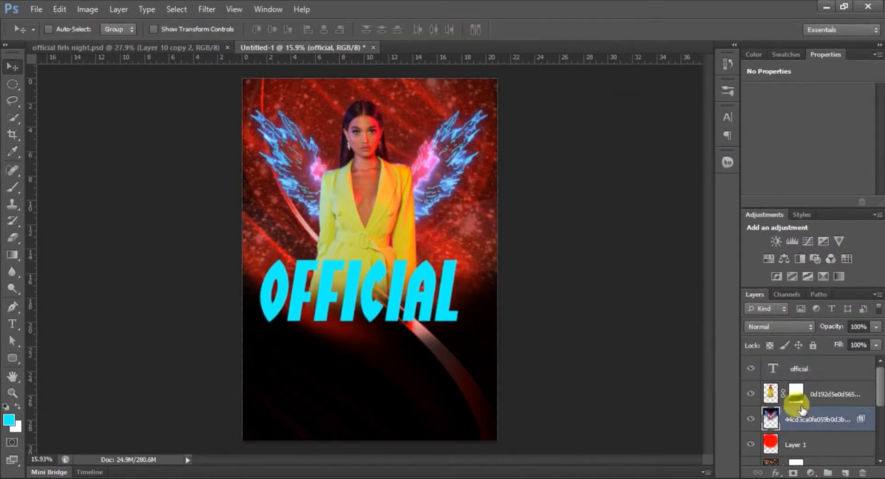
{"action": "left_click", "coordinate": [750, 394]}
{"action": "left_click", "coordinate": [751, 394]}
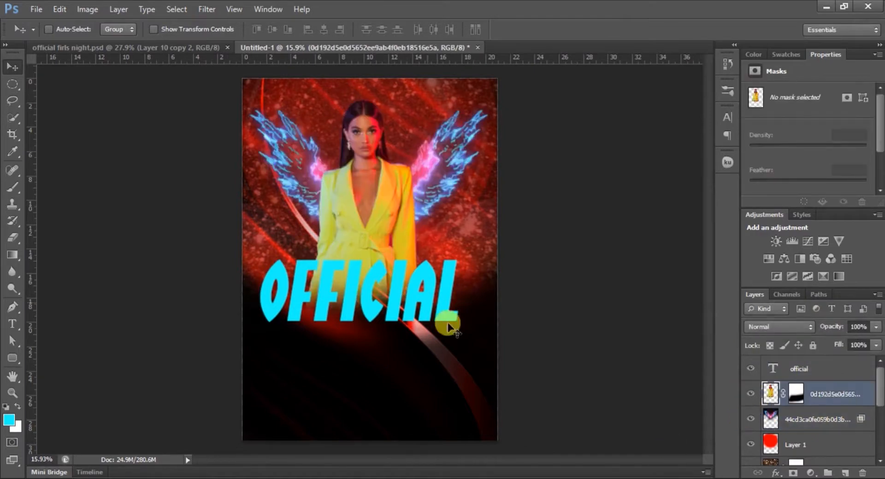
{"action": "left_click", "coordinate": [845, 474]}
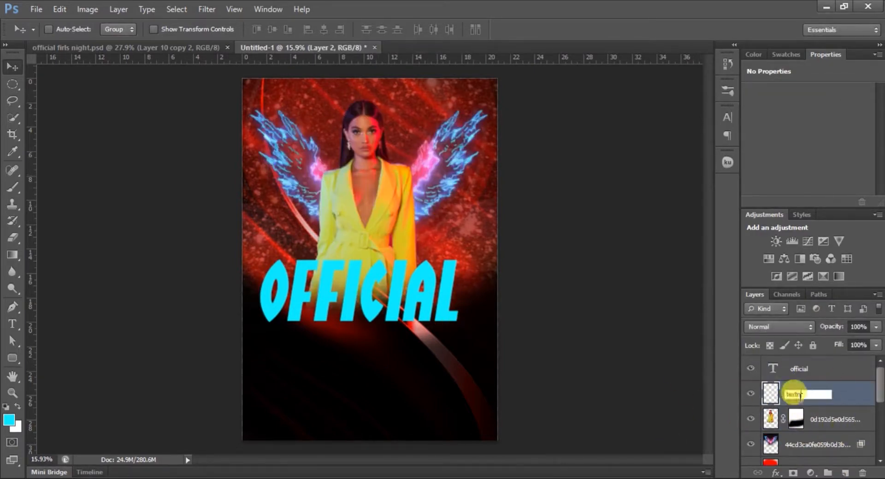
{"action": "key", "text": "Return"}
Paint a soft black shadow behind the OFFICIAL text with a 700 px brush at 27% flow, and compare it on and off
{"action": "left_click", "coordinate": [10, 420]}
{"action": "left_click", "coordinate": [515, 339]}
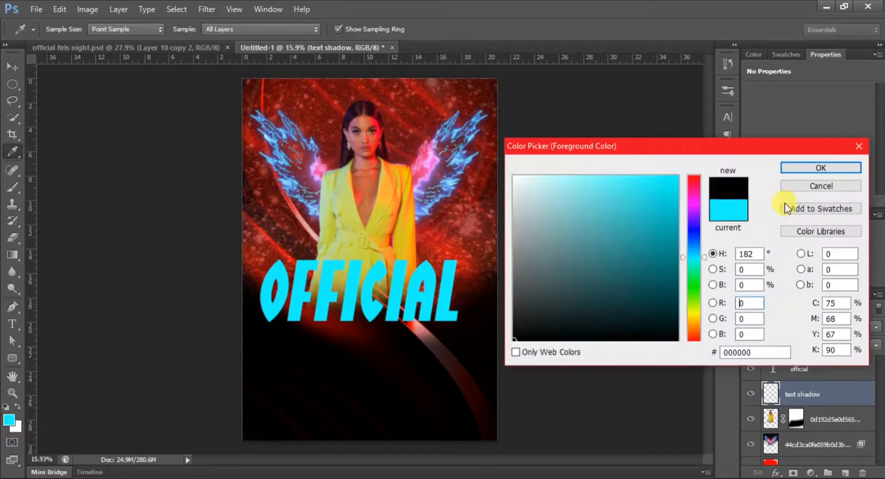
{"action": "left_click", "coordinate": [820, 168]}
{"action": "key", "text": "b"}
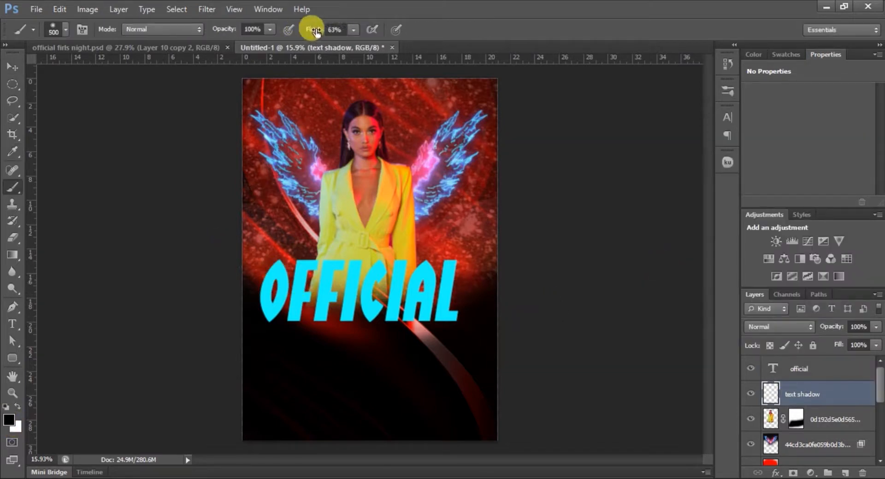
{"action": "mouse_move", "coordinate": [249, 272]}
{"action": "left_mouse_down"}
{"action": "mouse_move", "coordinate": [415, 273]}
{"action": "mouse_move", "coordinate": [224, 255]}
{"action": "left_mouse_up"}
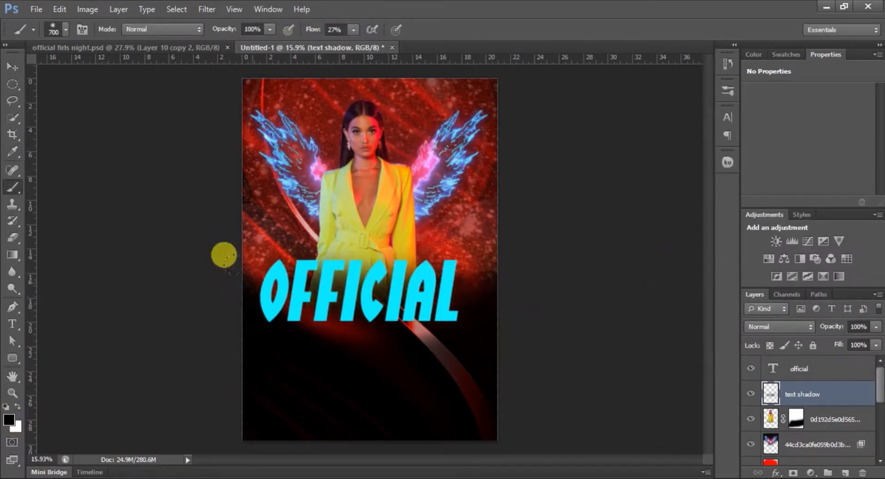
{"action": "left_click", "coordinate": [747, 401]}
{"action": "left_click", "coordinate": [747, 401]}
{"action": "left_click", "coordinate": [747, 400]}
{"action": "left_click", "coordinate": [747, 401]}
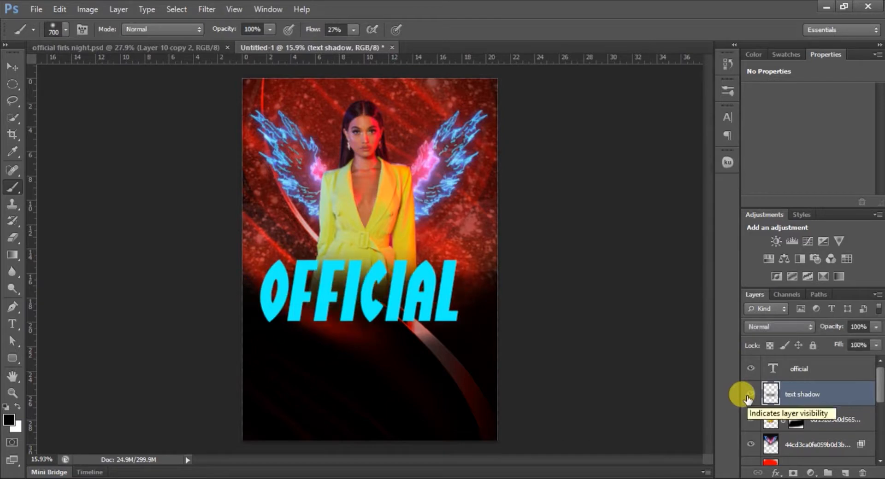
Add the text LADIES on a new layer in the flyer's lower part, below the OFFICIAL text
{"action": "left_click", "coordinate": [845, 473]}
{"action": "key", "text": "t"}
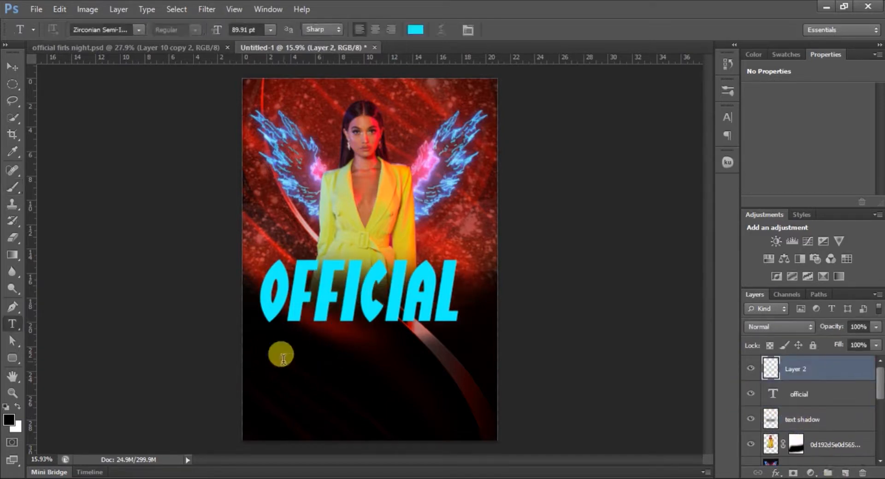
{"action": "left_click", "coordinate": [284, 353]}
{"action": "type", "text": "LADIESFF"}
{"action": "key", "text": "ctrl+z"}
{"action": "left_click", "coordinate": [808, 401]}
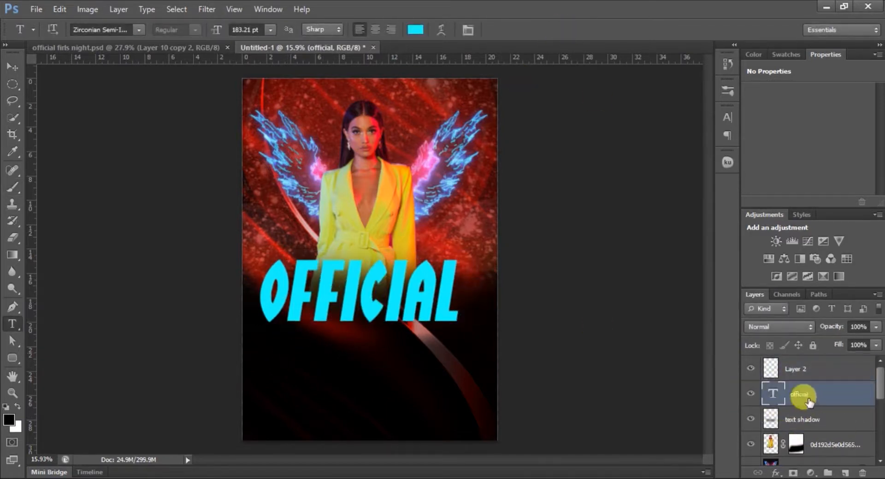
{"action": "left_click", "coordinate": [806, 367]}
{"action": "left_click", "coordinate": [285, 399]}
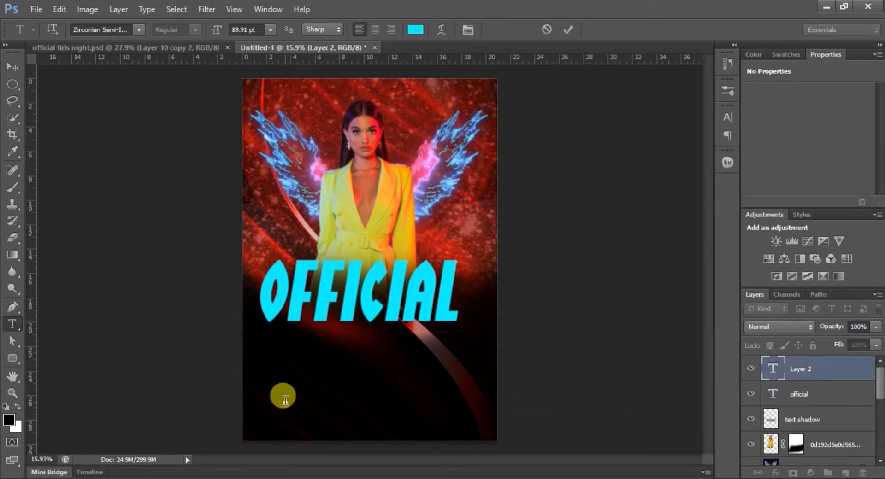
{"action": "key", "text": "ctrl+Return"}
{"action": "key", "text": "v"}
Change the LADIES text to the VLANÈLLA font at 27.91 pt and place it just under OFFICIAL
{"action": "left_click", "coordinate": [727, 117]}
{"action": "left_click", "coordinate": [635, 143]}
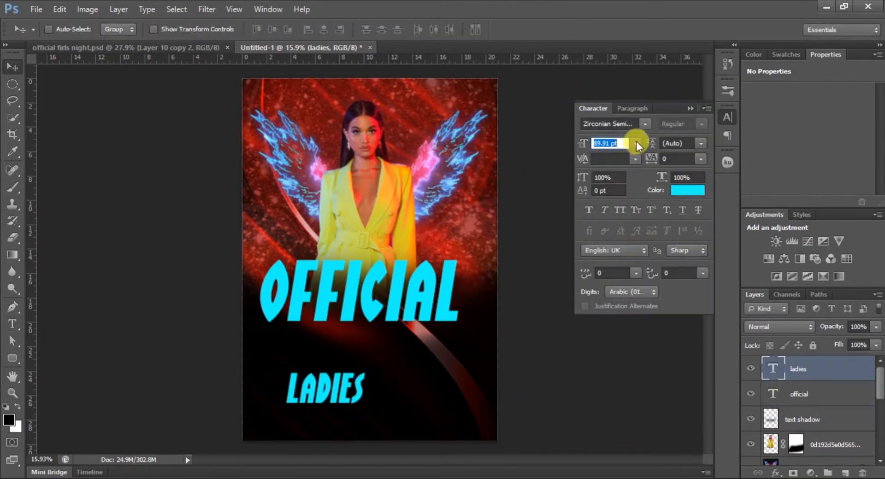
{"action": "left_click", "coordinate": [617, 120]}
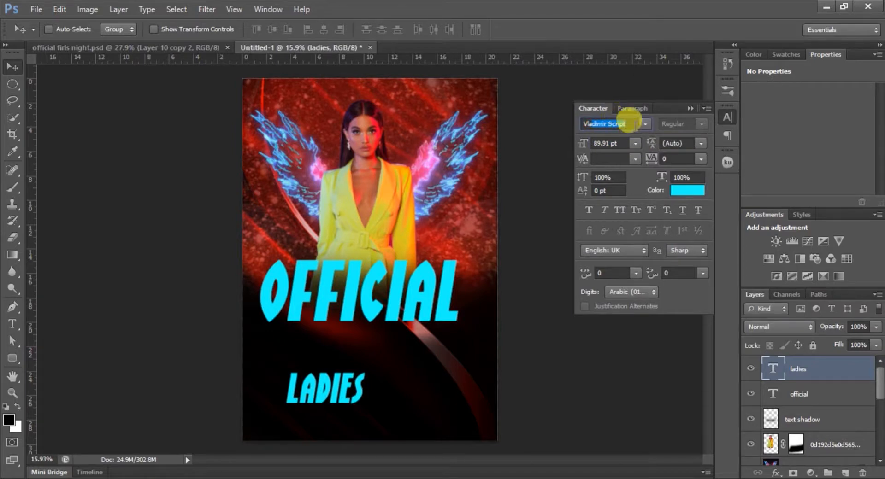
{"action": "left_click", "coordinate": [645, 123]}
{"action": "left_click", "coordinate": [664, 184]}
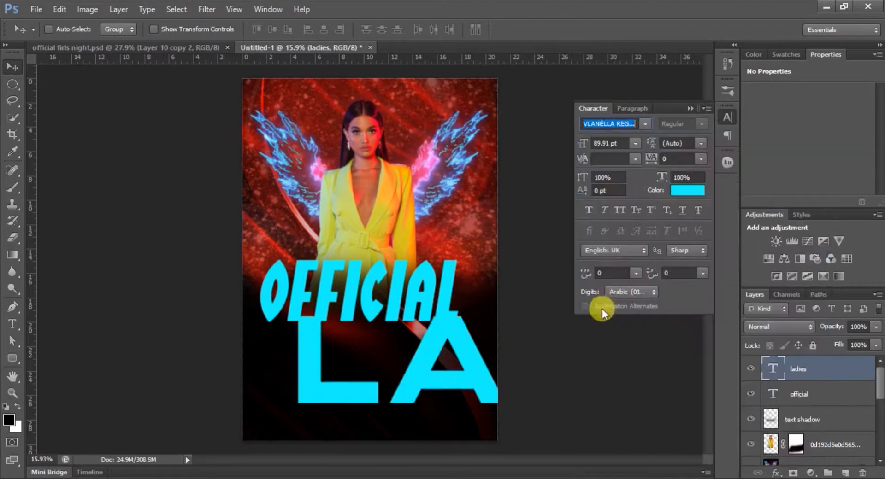
{"action": "mouse_move", "coordinate": [583, 141]}
{"action": "left_mouse_down"}
{"action": "mouse_move", "coordinate": [577, 139]}
{"action": "mouse_move", "coordinate": [584, 147]}
{"action": "mouse_move", "coordinate": [490, 378]}
{"action": "mouse_move", "coordinate": [606, 184]}
{"action": "mouse_move", "coordinate": [588, 147]}
{"action": "left_mouse_up"}
{"action": "left_click_drag", "start_coordinate": [408, 369], "coordinate": [451, 353]}
Give the LADIES text a red Color Overlay and a white Outer Glow with a size of about 24 px
{"action": "double_click", "coordinate": [816, 368]}
{"action": "left_click", "coordinate": [543, 288]}
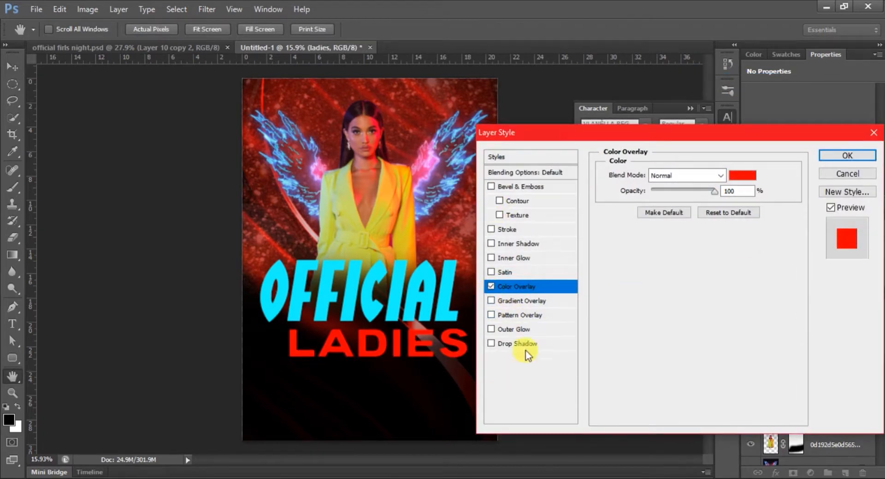
{"action": "left_click", "coordinate": [539, 328]}
{"action": "left_click", "coordinate": [573, 221]}
{"action": "left_click_drag", "start_coordinate": [510, 173], "coordinate": [506, 169]}
{"action": "left_click", "coordinate": [821, 168]}
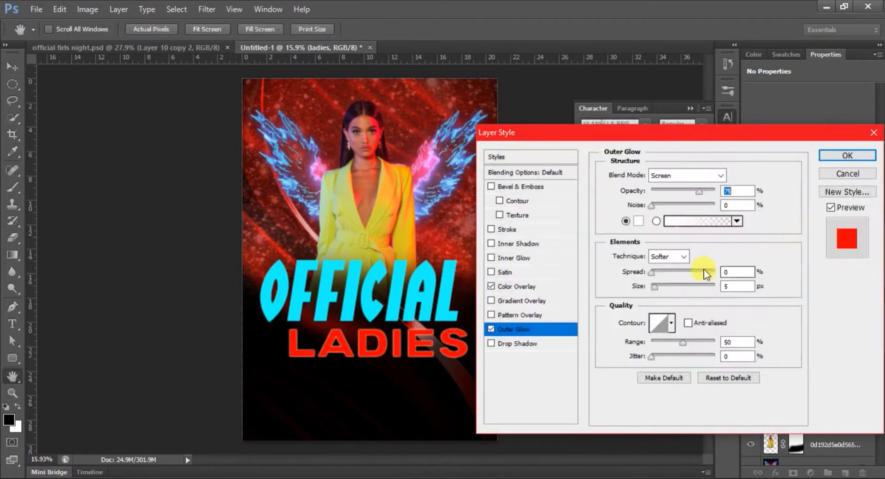
{"action": "left_click_drag", "start_coordinate": [652, 288], "coordinate": [661, 290]}
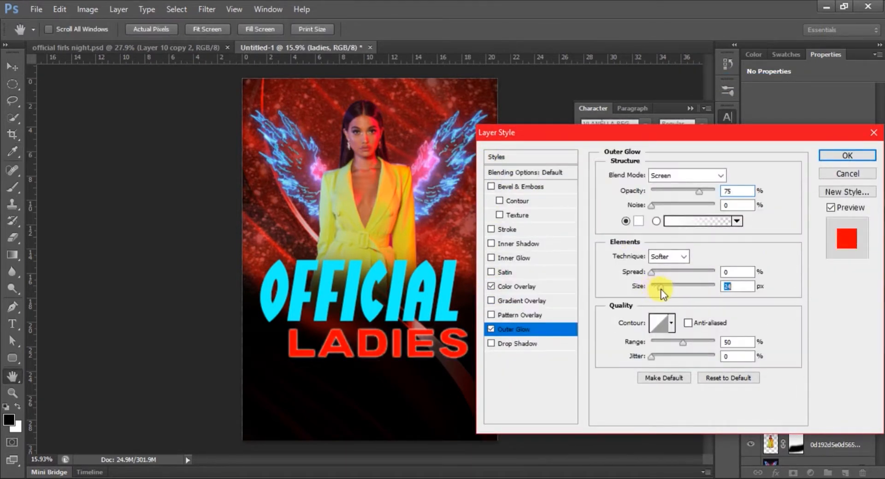
Add a white Inner Glow of 46 px to the LADIES text and shift the text slightly down
{"action": "left_click", "coordinate": [521, 256]}
{"action": "left_click", "coordinate": [638, 221]}
{"action": "left_click", "coordinate": [507, 170]}
{"action": "left_click", "coordinate": [818, 168]}
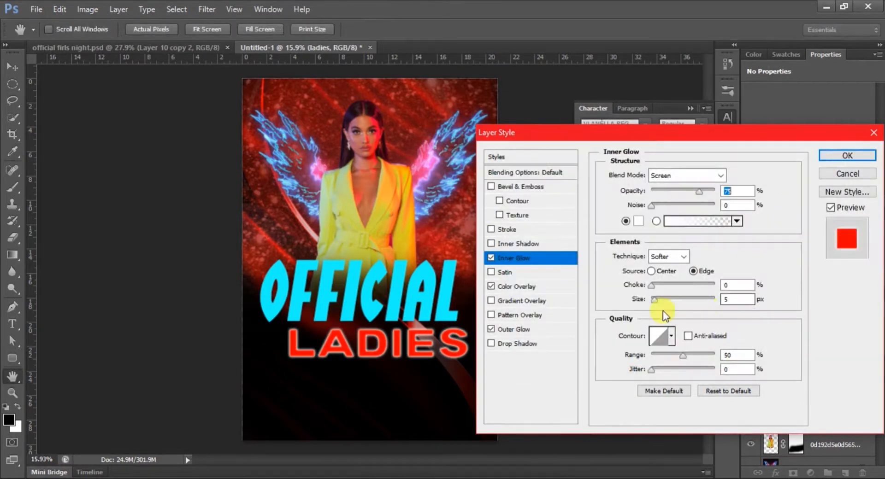
{"action": "left_click_drag", "start_coordinate": [653, 300], "coordinate": [666, 299]}
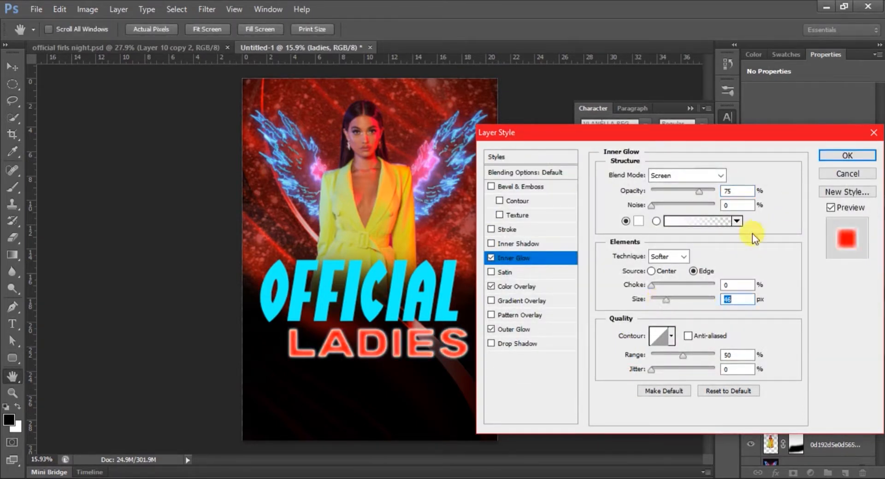
{"action": "left_click", "coordinate": [847, 155]}
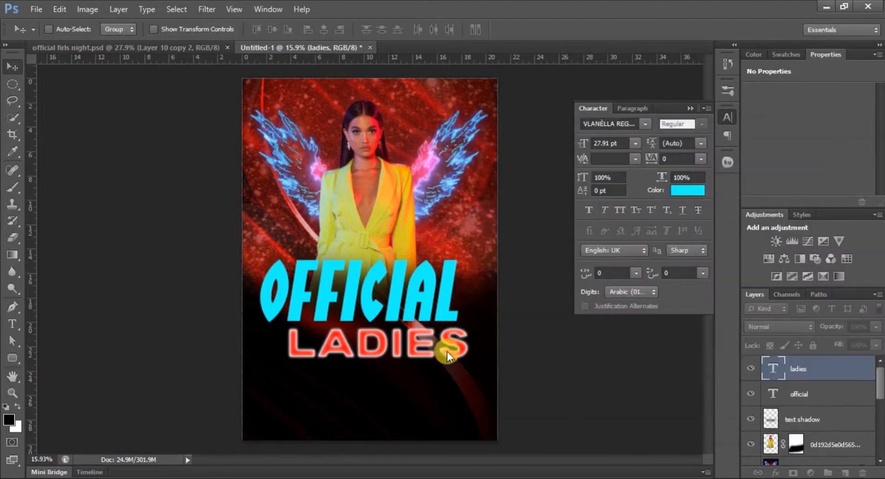
{"action": "left_click_drag", "start_coordinate": [447, 357], "coordinate": [452, 368]}
Add a white Drop Shadow to the OFFICIAL text layer
{"action": "left_click", "coordinate": [759, 441]}
{"action": "right_click", "coordinate": [823, 449]}
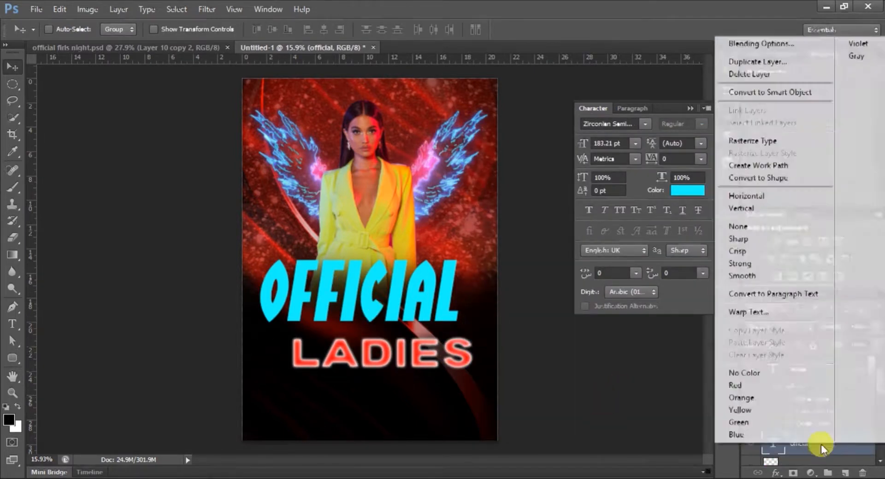
{"action": "left_click", "coordinate": [761, 43]}
{"action": "left_click", "coordinate": [507, 344]}
{"action": "left_click", "coordinate": [737, 193]}
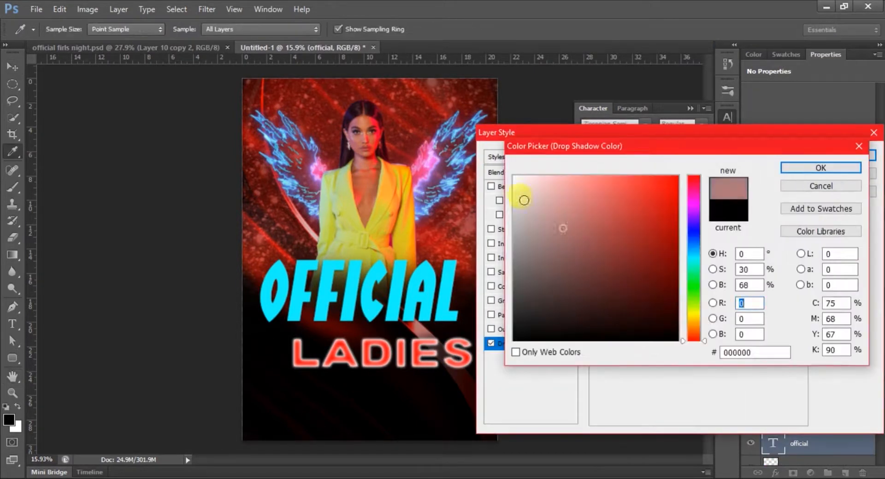
{"action": "left_click", "coordinate": [524, 200]}
{"action": "key", "text": "Return"}
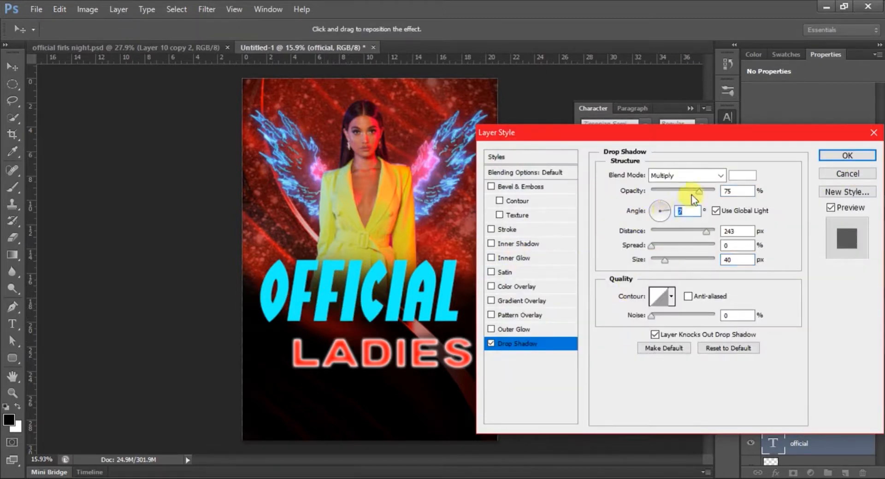
Set the OFFICIAL drop shadow to Normal blending with a 112° angle, 26 px distance and 13 px size
{"action": "left_click", "coordinate": [687, 175]}
{"action": "left_click", "coordinate": [691, 6]}
{"action": "left_click_drag", "start_coordinate": [301, 295], "coordinate": [329, 299]}
{"action": "left_click", "coordinate": [659, 259]}
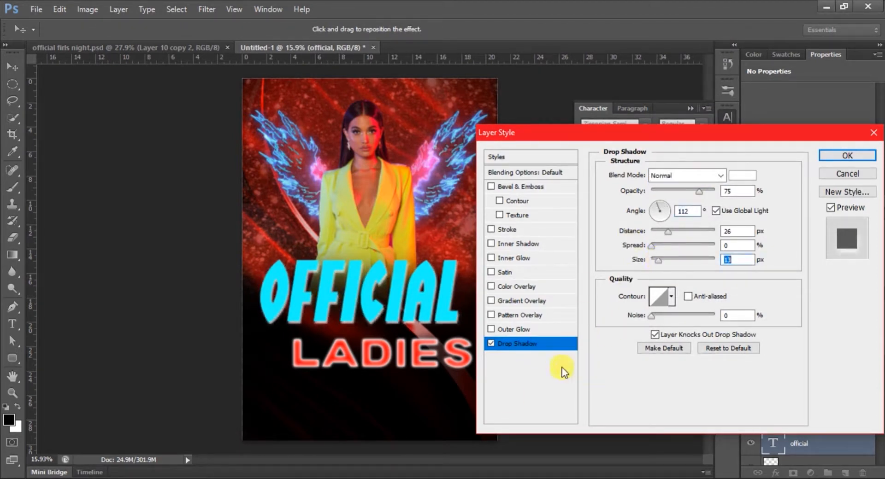
Raise the OFFICIAL drop shadow's opacity to 100%, reduce its size to 7 px and shorten its distance slightly
{"action": "left_click_drag", "start_coordinate": [700, 191], "coordinate": [718, 192]}
{"action": "left_click", "coordinate": [656, 259]}
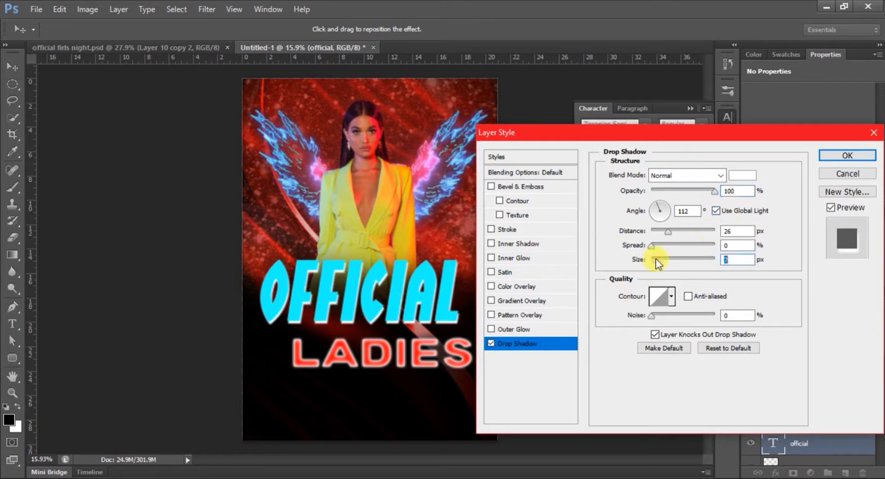
{"action": "left_click", "coordinate": [664, 230]}
Add a Gradient Overlay from cyan #19f8fe to white to the OFFICIAL text, at a -99° angle and 50% opacity
{"action": "left_click", "coordinate": [494, 301]}
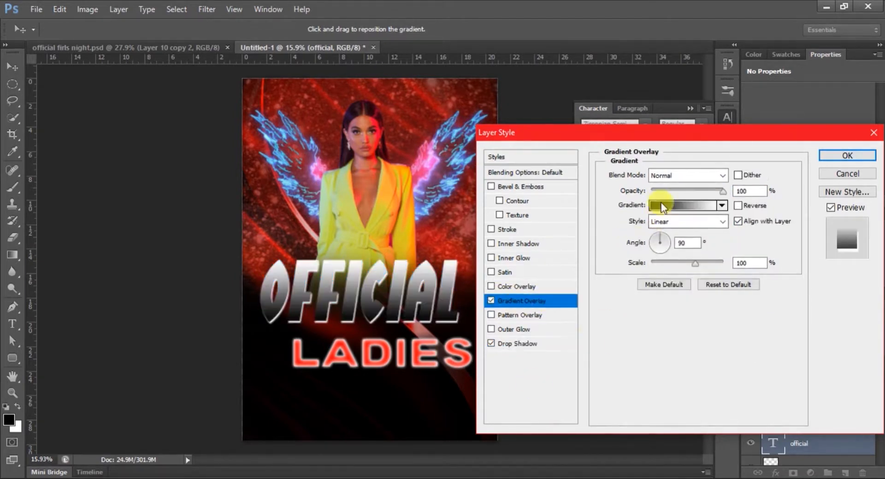
{"action": "left_click", "coordinate": [661, 255]}
{"action": "double_click", "coordinate": [476, 336]}
{"action": "key", "text": "ctrl+v"}
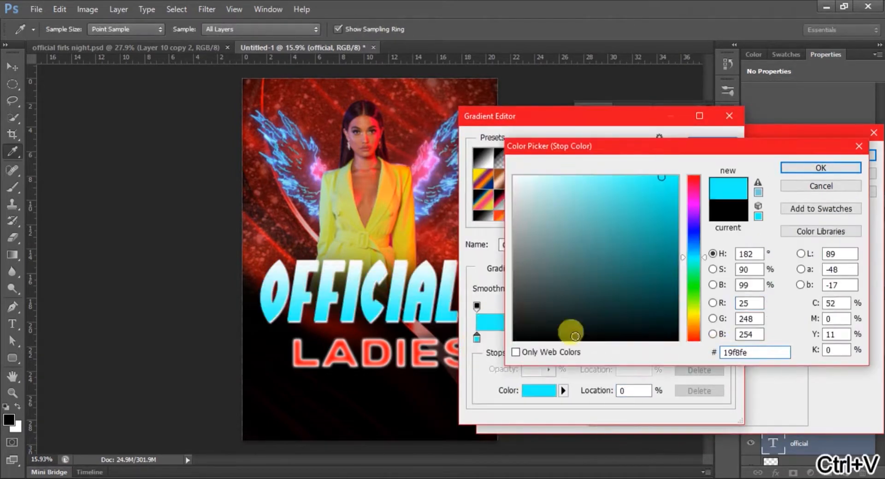
{"action": "key", "text": "Return"}
{"action": "left_click", "coordinate": [713, 144]}
{"action": "left_click_drag", "start_coordinate": [666, 244], "coordinate": [657, 251]}
{"action": "left_click_drag", "start_coordinate": [709, 193], "coordinate": [696, 193]}
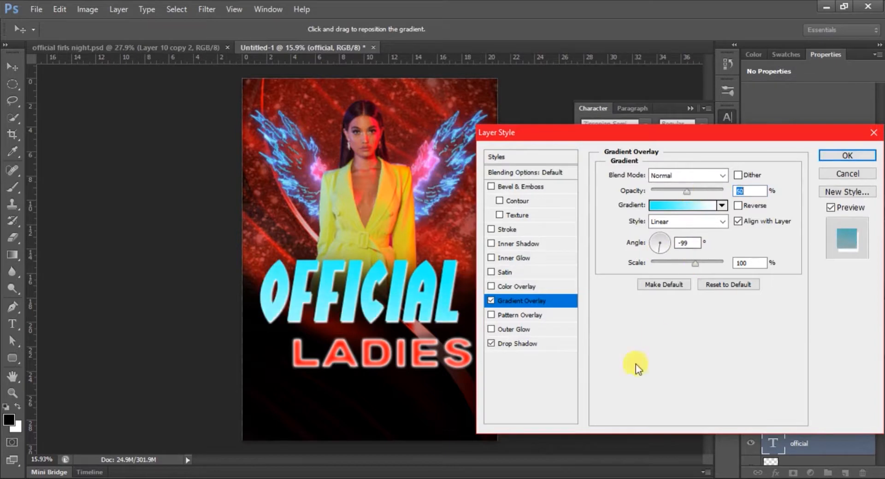
Add a pure red (#ff0000) Inner Glow with a size of 49 px to the OFFICIAL text
{"action": "left_click", "coordinate": [521, 258]}
{"action": "left_click", "coordinate": [639, 221]}
{"action": "left_click", "coordinate": [691, 177]}
{"action": "left_click", "coordinate": [678, 177]}
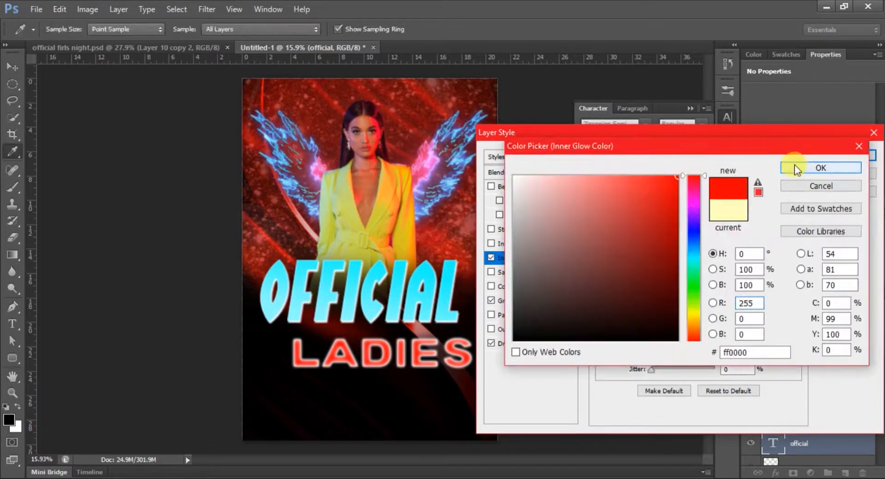
{"action": "left_click", "coordinate": [798, 168]}
{"action": "left_click_drag", "start_coordinate": [660, 299], "coordinate": [666, 298]}
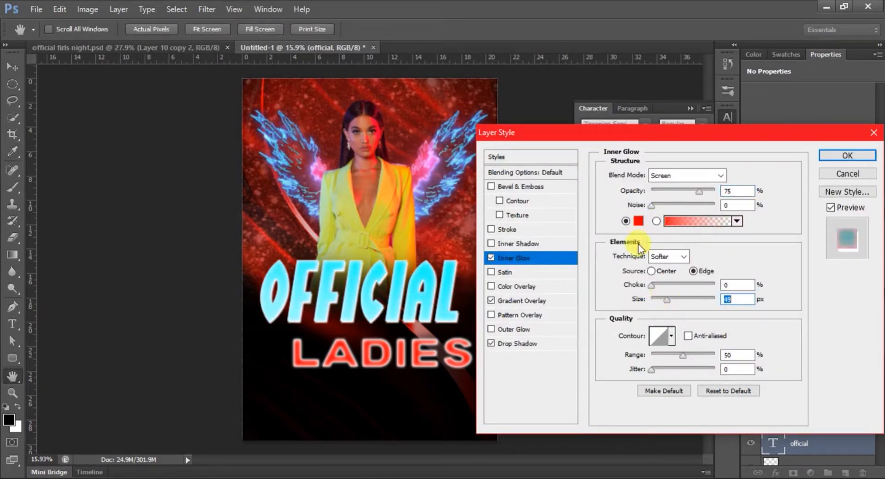
Add a red Outer Glow with 0% spread and 21 px size to the OFFICIAL text and apply the layer styles
{"action": "left_click", "coordinate": [514, 329]}
{"action": "left_click", "coordinate": [639, 221]}
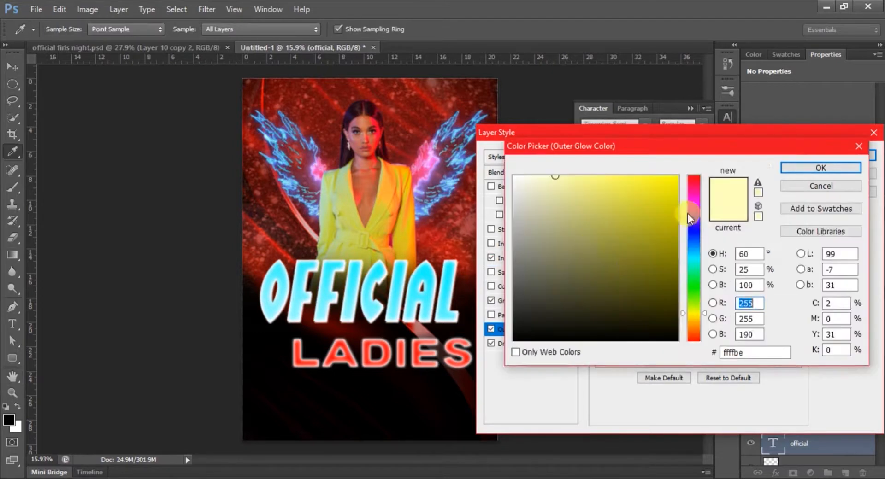
{"action": "left_click", "coordinate": [690, 177]}
{"action": "left_click", "coordinate": [677, 177]}
{"action": "key", "text": "Return"}
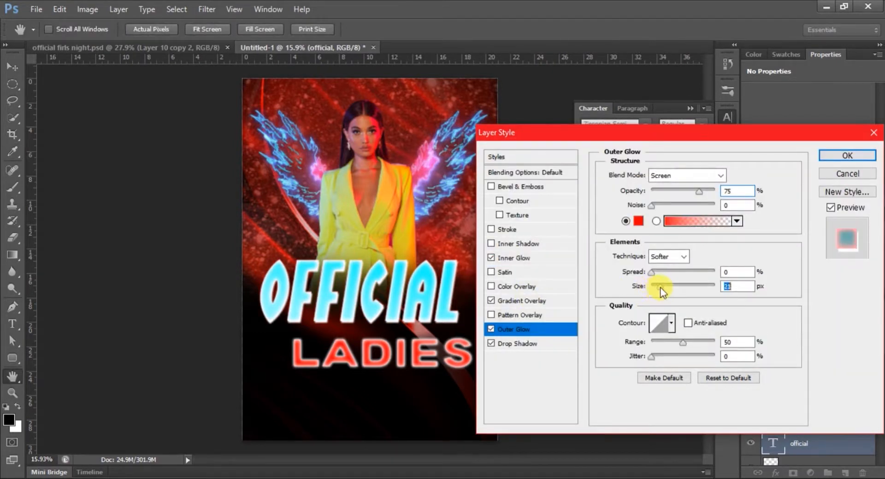
{"action": "left_click", "coordinate": [655, 273]}
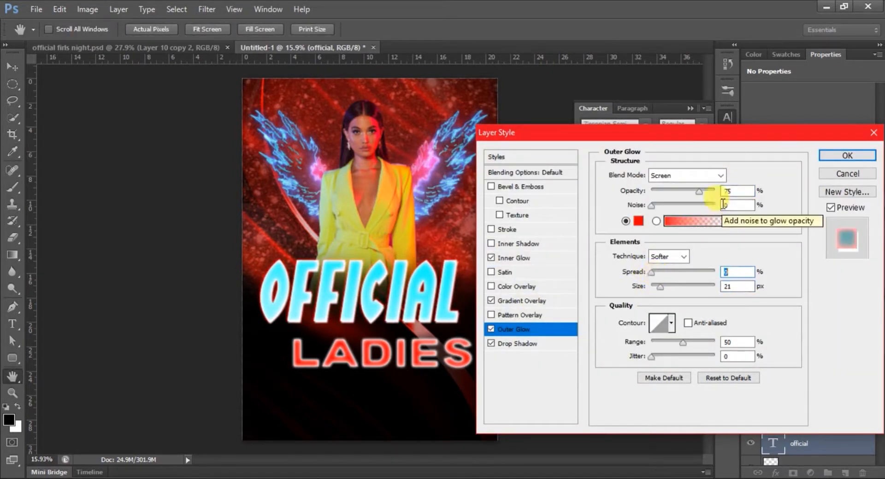
{"action": "left_click_drag", "start_coordinate": [708, 132], "coordinate": [694, 97]}
{"action": "left_click", "coordinate": [853, 121]}
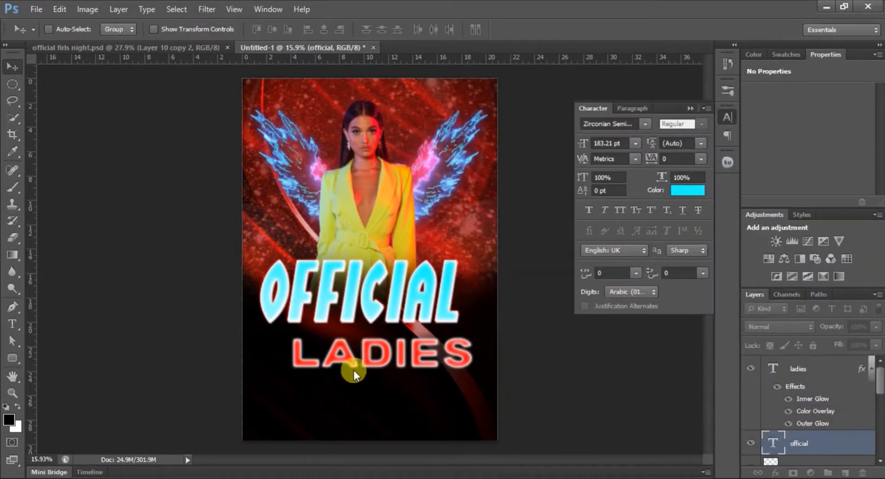
Move the LADIES text up to overlap the lower part of OFFICIAL and scale it up slightly to 29.33 pt
{"action": "left_click", "coordinate": [765, 388]}
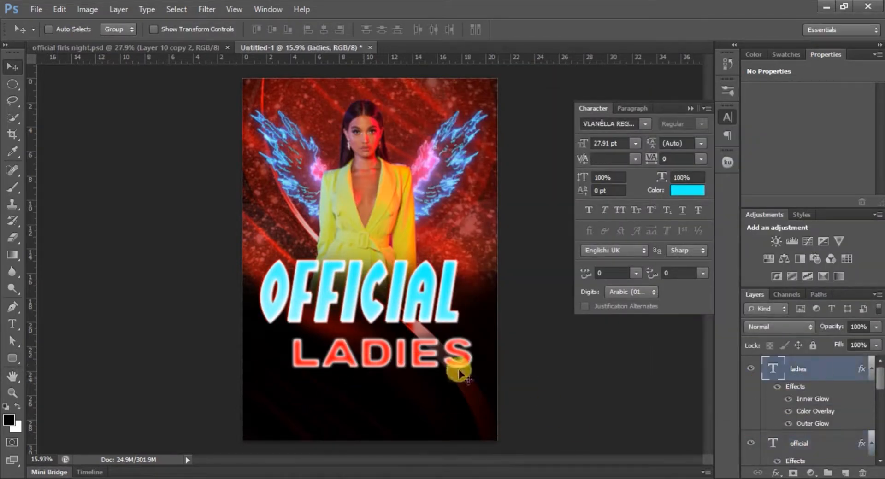
{"action": "left_click_drag", "start_coordinate": [414, 357], "coordinate": [434, 357]}
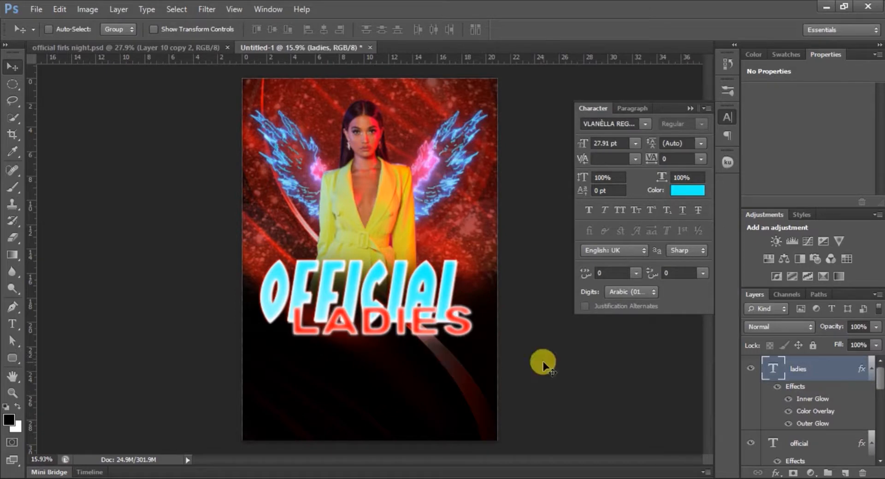
{"action": "key", "text": "ctrl+t"}
{"action": "left_click_drag", "start_coordinate": [477, 305], "coordinate": [471, 317]}
{"action": "key", "text": "Return"}
Compare the title with the finished reference flyer and shift the LADIES text slightly down and to the right
{"action": "left_click", "coordinate": [194, 48]}
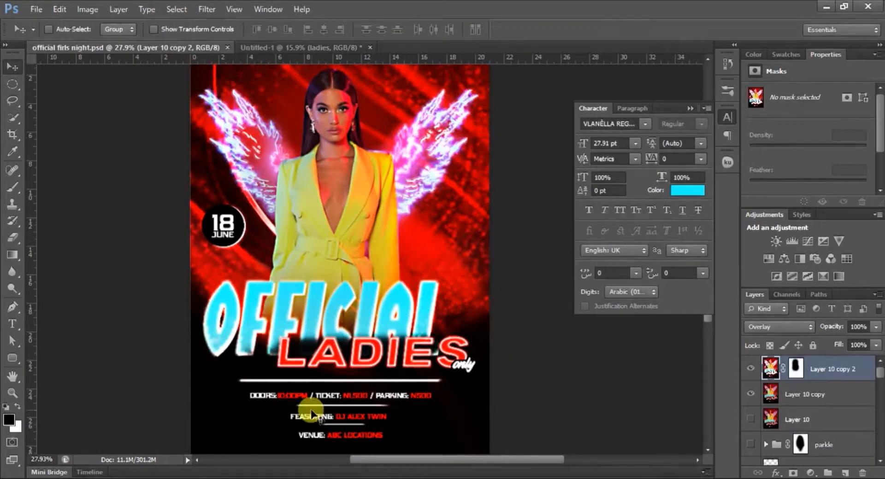
{"action": "scroll", "coordinate": [322, 357], "scroll_direction": "up", "scroll_amount": 3}
{"action": "left_click", "coordinate": [300, 47]}
{"action": "scroll", "coordinate": [400, 331], "scroll_direction": "up", "scroll_amount": 6}
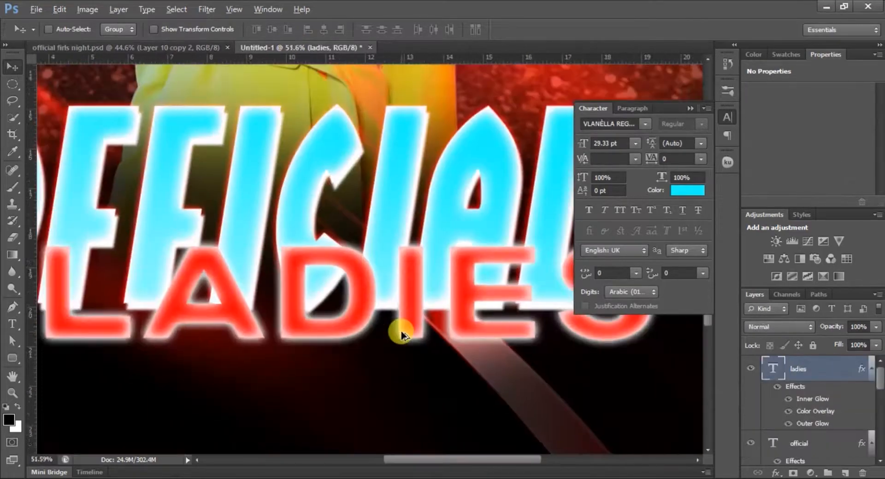
{"action": "scroll", "coordinate": [402, 328], "scroll_direction": "down", "scroll_amount": 3}
{"action": "mouse_move", "coordinate": [413, 313]}
{"action": "left_mouse_down"}
{"action": "mouse_move", "coordinate": [428, 319]}
{"action": "mouse_move", "coordinate": [419, 322]}
{"action": "left_mouse_up"}
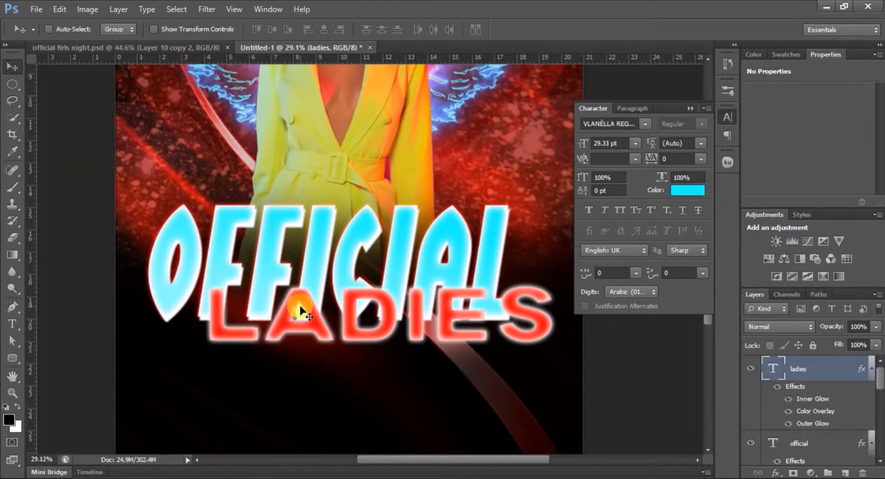
Add a new layer directly above the OFFICIAL text layer and name it shadow
{"action": "left_click", "coordinate": [816, 444]}
{"action": "left_click", "coordinate": [848, 474]}
{"action": "double_click", "coordinate": [789, 390]}
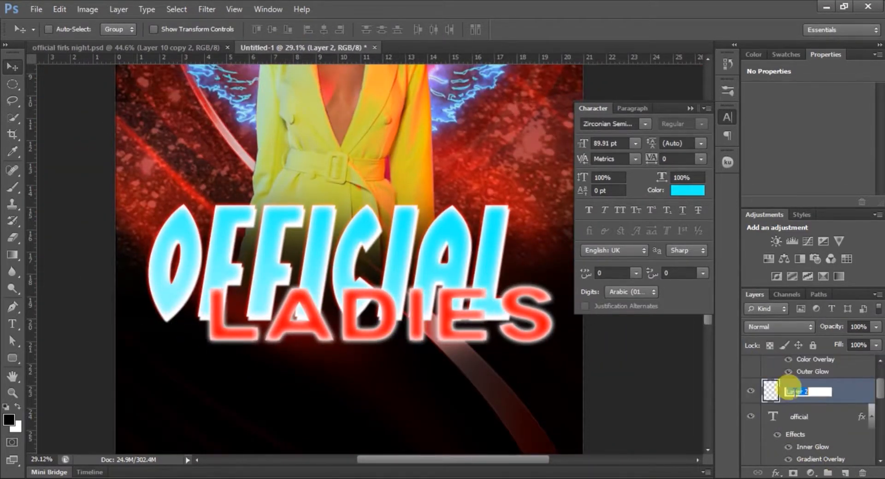
{"action": "type", "text": "shadow"}
{"action": "key", "text": "Return"}
Paint a soft black shadow on the shadow layer across the lower part of OFFICIAL, behind the LADIES text
{"action": "key", "text": "b"}
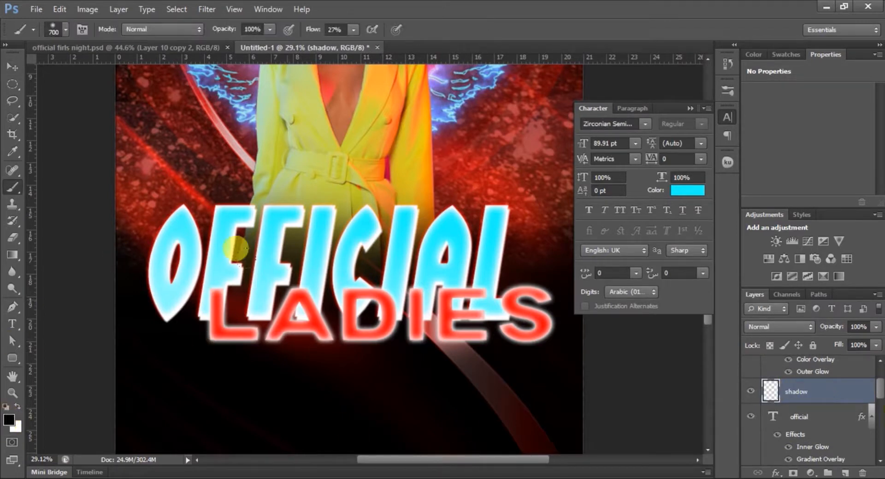
{"action": "key", "text": "]"}
{"action": "mouse_move", "coordinate": [214, 298]}
{"action": "left_mouse_down"}
{"action": "mouse_move", "coordinate": [489, 290]}
{"action": "mouse_move", "coordinate": [338, 302]}
{"action": "left_mouse_up"}
{"action": "scroll", "coordinate": [349, 311], "scroll_direction": "down", "scroll_amount": 4}
{"action": "key", "text": "alt+v"}
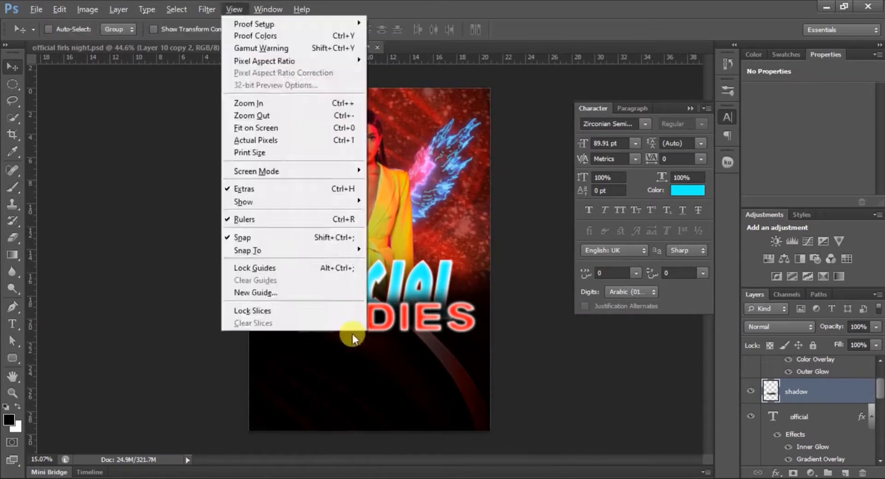
{"action": "left_click", "coordinate": [199, 285]}
{"action": "scroll", "coordinate": [825, 372], "scroll_direction": "up", "scroll_amount": 2}
Add the text ONLY on a new layer above the LADIES text and place it in the dark area below the title
{"action": "left_click", "coordinate": [834, 368]}
{"action": "left_click", "coordinate": [845, 473]}
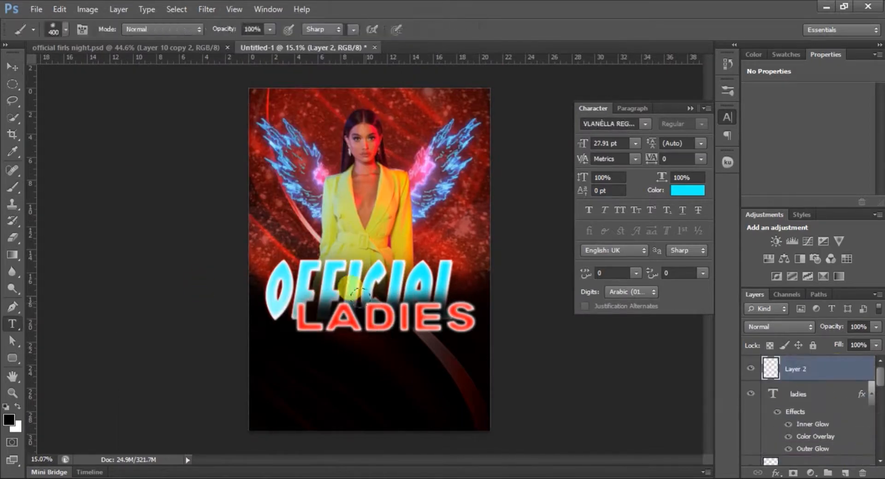
{"action": "key", "text": "t"}
{"action": "left_click", "coordinate": [338, 362]}
{"action": "type", "text": "ON;Y"}
{"action": "key", "text": "BackSpace"}
{"action": "key", "text": "BackSpace"}
{"action": "key", "text": "BackSpace"}
{"action": "key", "text": "BackSpace"}
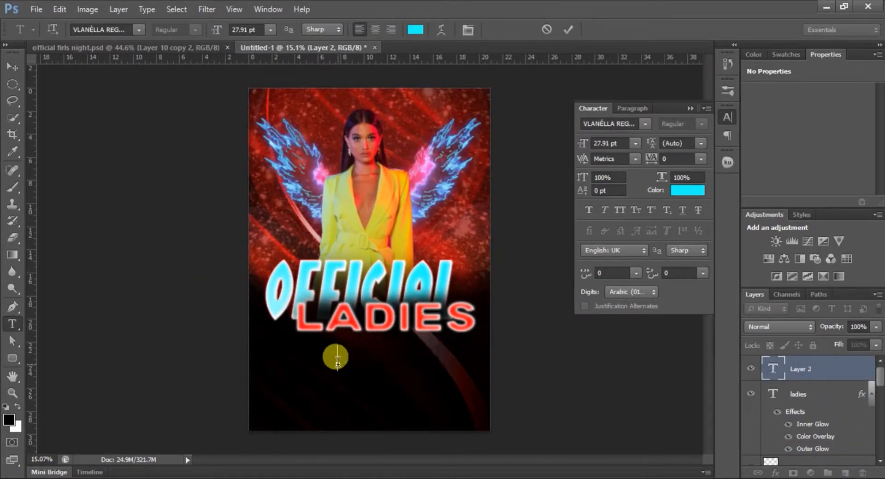
{"action": "type", "text": "ONLY"}
{"action": "key", "text": "ctrl+Return"}
{"action": "key", "text": "v"}
{"action": "left_click_drag", "start_coordinate": [401, 362], "coordinate": [358, 392]}
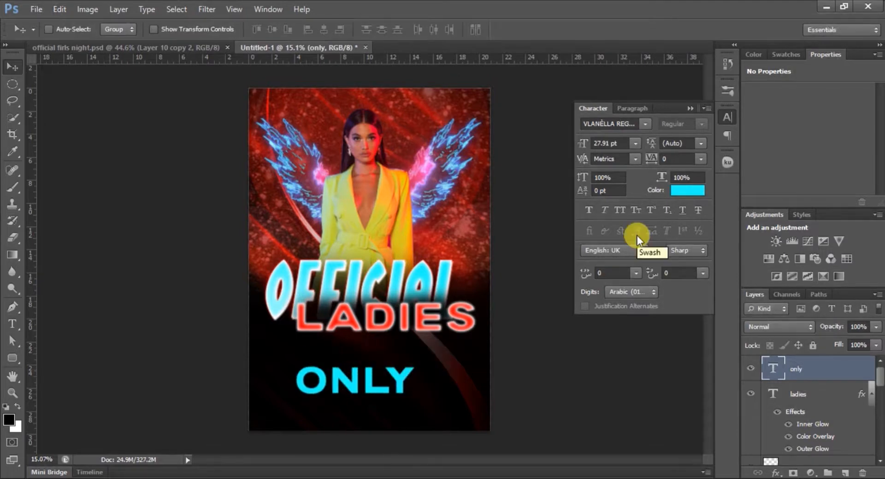
Change the ONLY text's font to Wakanda and move it just below the end of LADIES
{"action": "left_click", "coordinate": [646, 125]}
{"action": "left_click", "coordinate": [673, 194]}
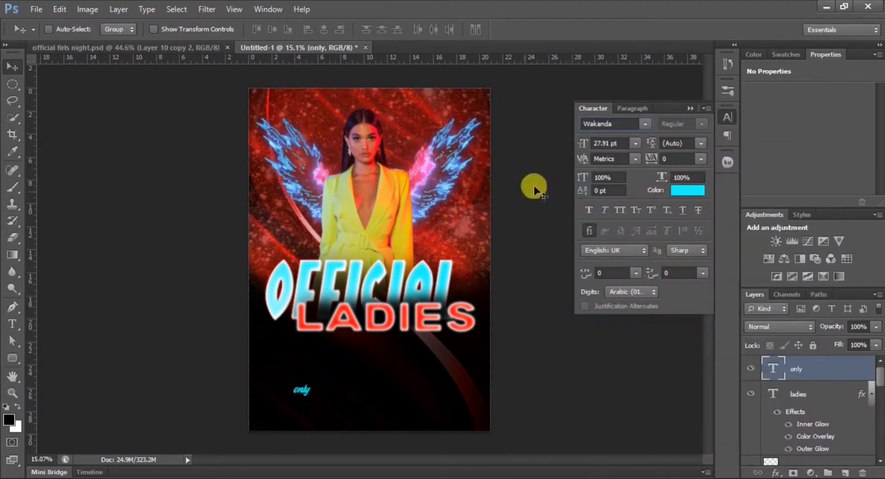
{"action": "left_click_drag", "start_coordinate": [322, 392], "coordinate": [432, 343]}
Color the ONLY text white as in the reference flyer and place it over the lower-right edge of the S in LADIES
{"action": "scroll", "coordinate": [449, 350], "scroll_direction": "up", "scroll_amount": 3}
{"action": "left_click", "coordinate": [166, 48]}
{"action": "left_click", "coordinate": [299, 48]}
{"action": "left_click", "coordinate": [687, 191]}
{"action": "left_click", "coordinate": [515, 179]}
{"action": "left_click", "coordinate": [820, 168]}
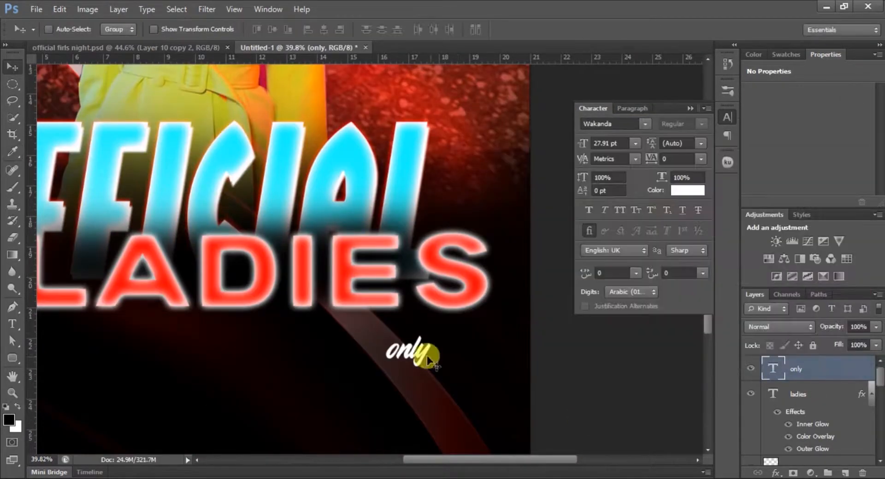
{"action": "scroll", "coordinate": [429, 358], "scroll_direction": "up", "scroll_amount": 4}
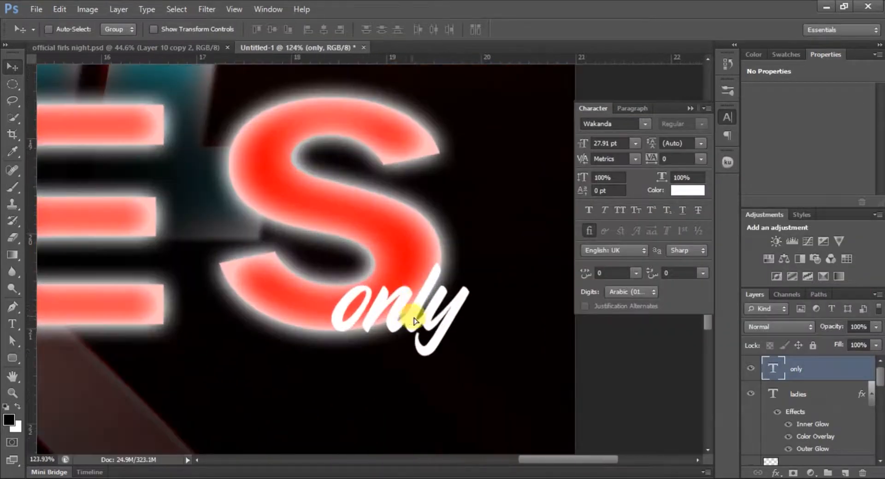
{"action": "mouse_move", "coordinate": [415, 321]}
{"action": "left_mouse_down"}
{"action": "mouse_move", "coordinate": [442, 319]}
{"action": "mouse_move", "coordinate": [430, 330]}
{"action": "left_mouse_up"}
Duplicate the LADIES text layer and hide the original
{"action": "left_click", "coordinate": [832, 399]}
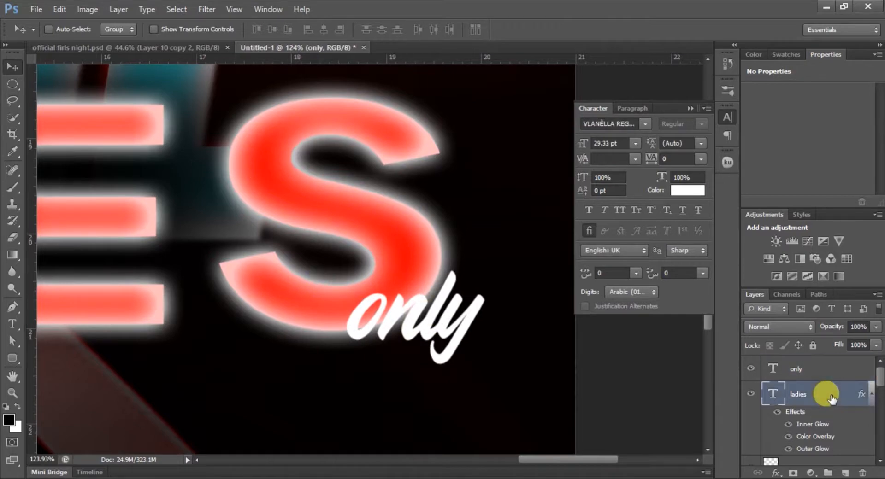
{"action": "key", "text": "ctrl+j"}
{"action": "scroll", "coordinate": [829, 408], "scroll_direction": "down", "scroll_amount": 3}
{"action": "left_click", "coordinate": [750, 418]}
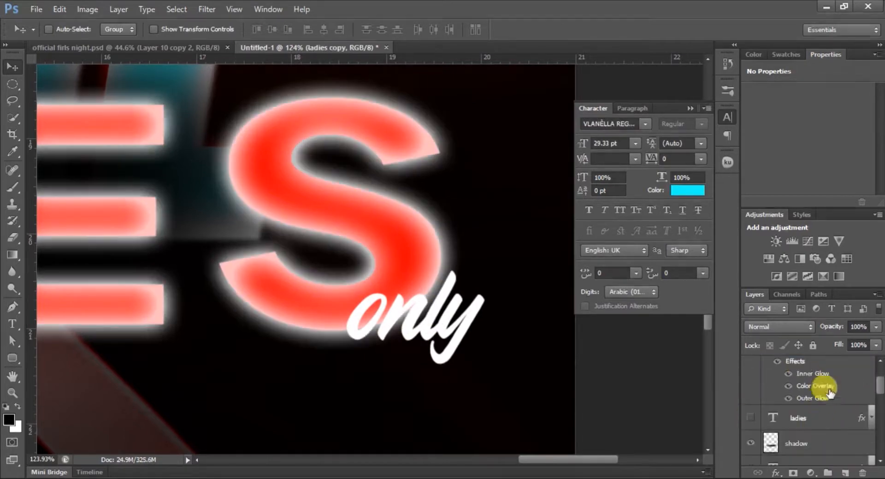
Rasterize the ladies copy layer together with its layer style and check it by toggling its visibility
{"action": "right_click", "coordinate": [830, 391]}
{"action": "left_click", "coordinate": [786, 395]}
{"action": "right_click", "coordinate": [788, 392]}
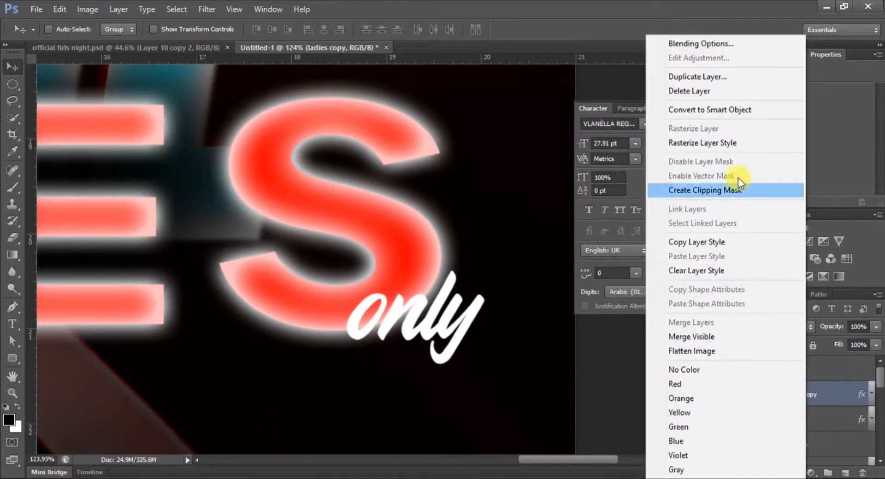
{"action": "left_click", "coordinate": [719, 352]}
{"action": "left_click", "coordinate": [456, 203]}
{"action": "right_click", "coordinate": [824, 391]}
{"action": "left_click", "coordinate": [722, 144]}
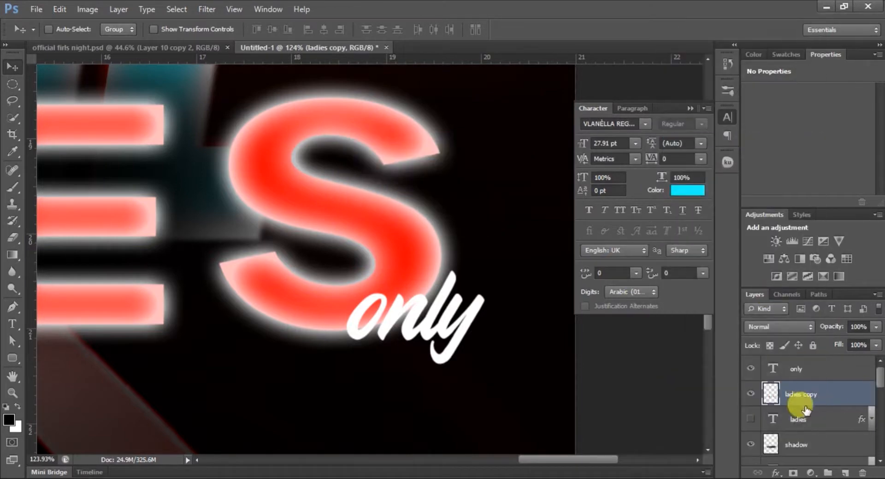
{"action": "left_click", "coordinate": [751, 394]}
{"action": "left_click", "coordinate": [751, 394]}
{"action": "left_click", "coordinate": [750, 394]}
{"action": "left_click", "coordinate": [751, 394]}
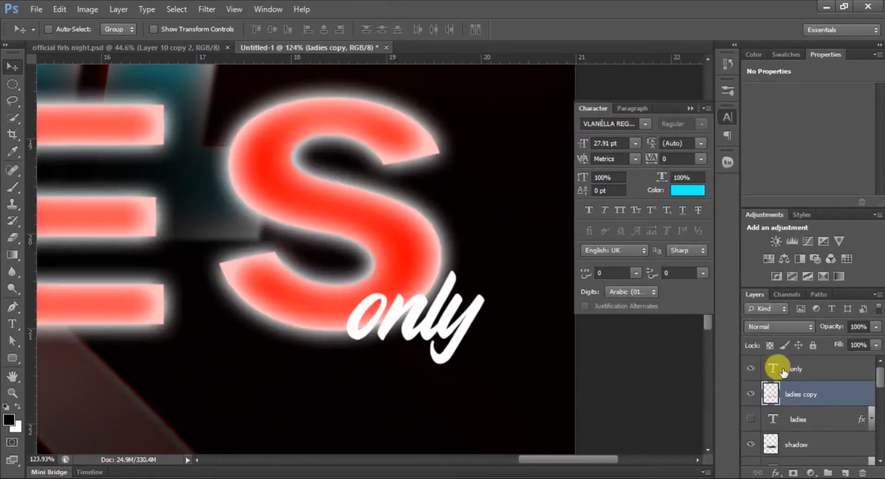
Delete the shape of the ONLY lettering, expanded by 10 pixels, from the ladies copy layer and clear the selection
{"action": "left_click", "coordinate": [773, 369], "text": "ctrl"}
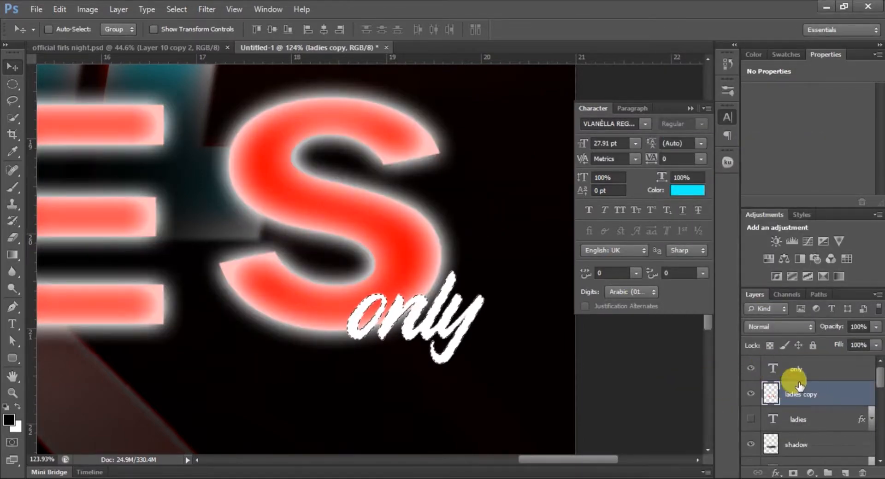
{"action": "left_click", "coordinate": [177, 9]}
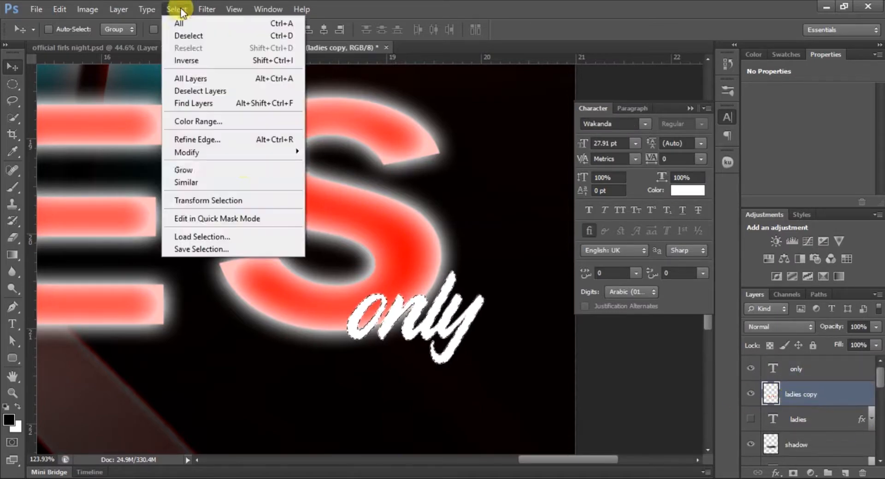
{"action": "mouse_move", "coordinate": [231, 152]}
{"action": "left_click", "coordinate": [329, 177]}
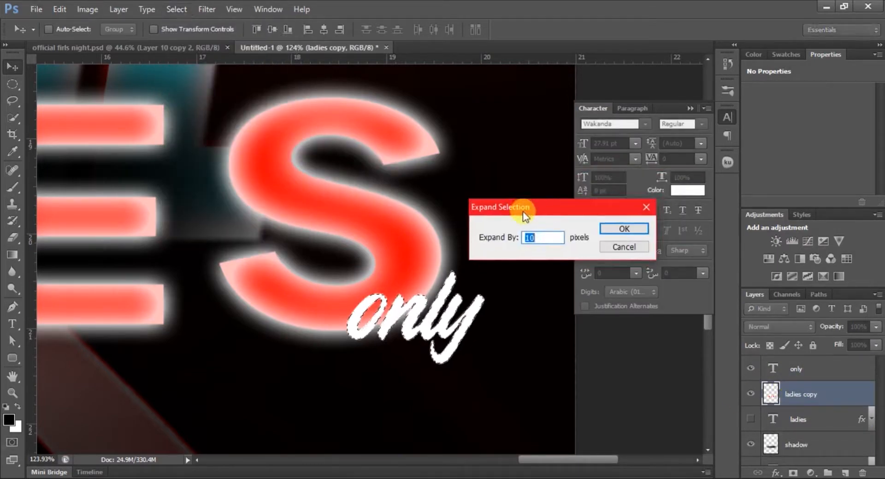
{"action": "left_click", "coordinate": [607, 230]}
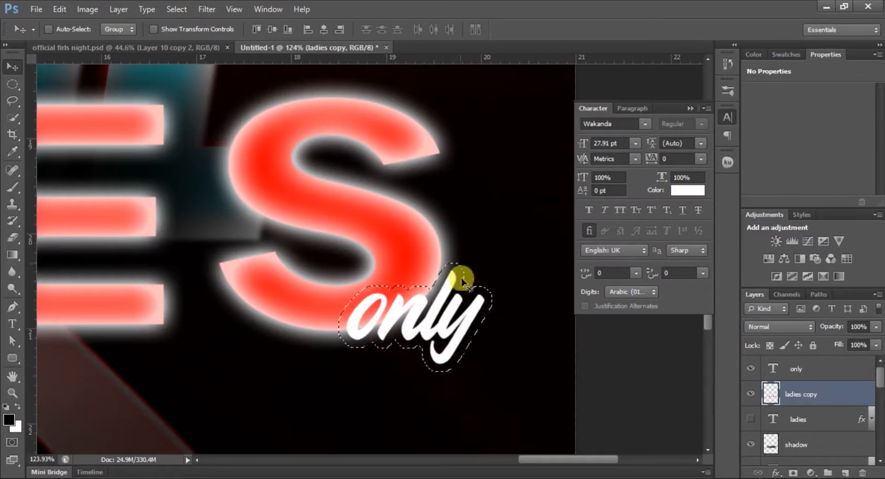
{"action": "key", "text": "ctrl+d"}
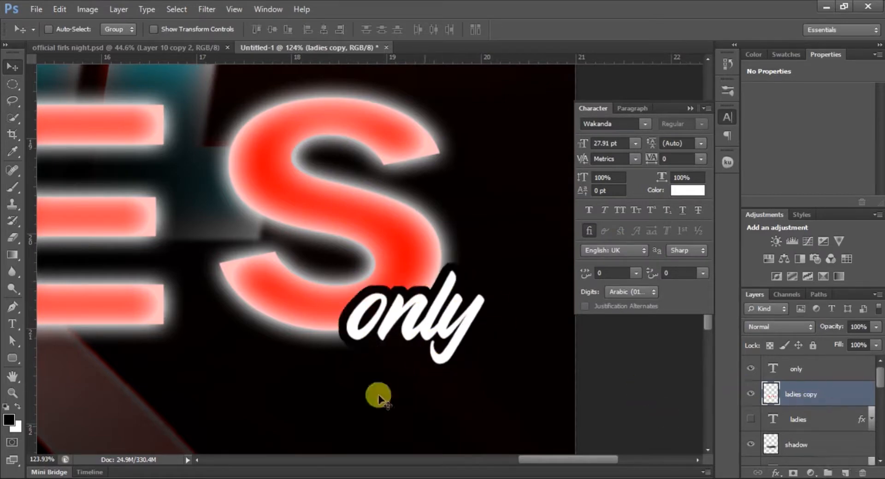
{"action": "scroll", "coordinate": [491, 306], "scroll_direction": "down", "scroll_amount": 2}
{"action": "scroll", "coordinate": [491, 306], "scroll_direction": "down", "scroll_amount": 2}
{"action": "key", "text": "ctrl+0"}
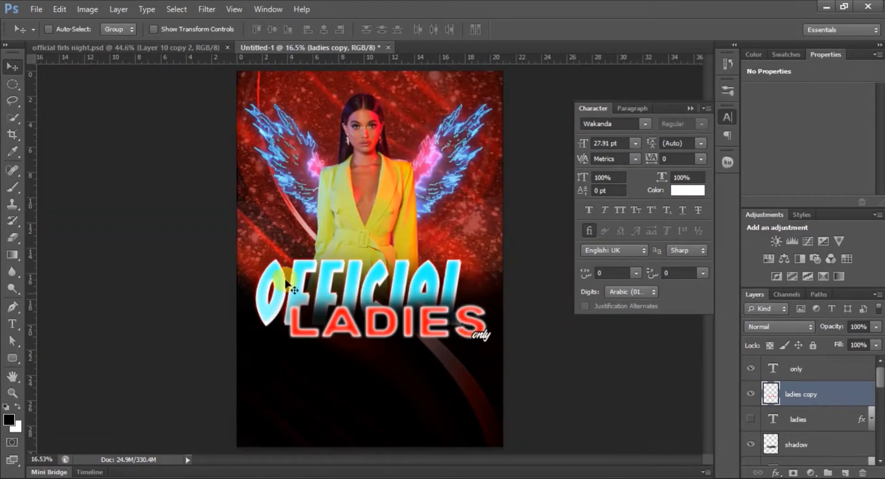
Draw a thin white bar about 16 cm long on a new layer above the ONLY text, just below LADIES
{"action": "left_click", "coordinate": [834, 369]}
{"action": "left_click", "coordinate": [845, 473]}
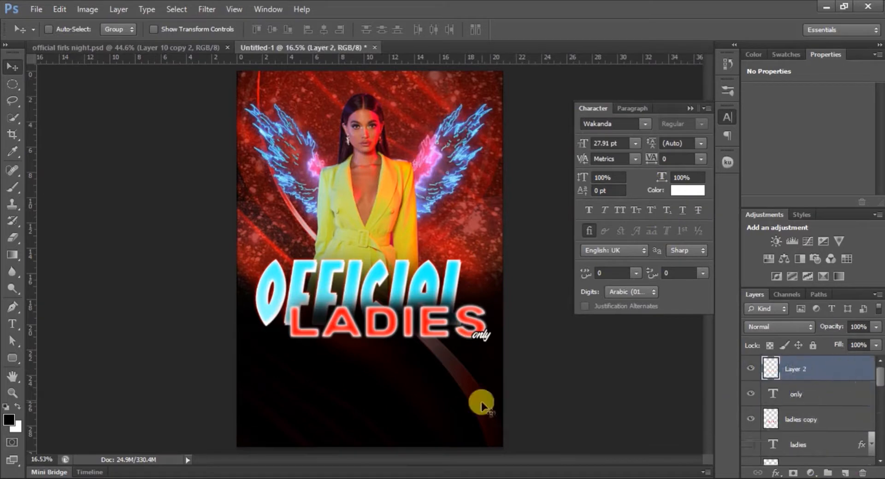
{"action": "left_click", "coordinate": [173, 47]}
{"action": "left_click", "coordinate": [299, 48]}
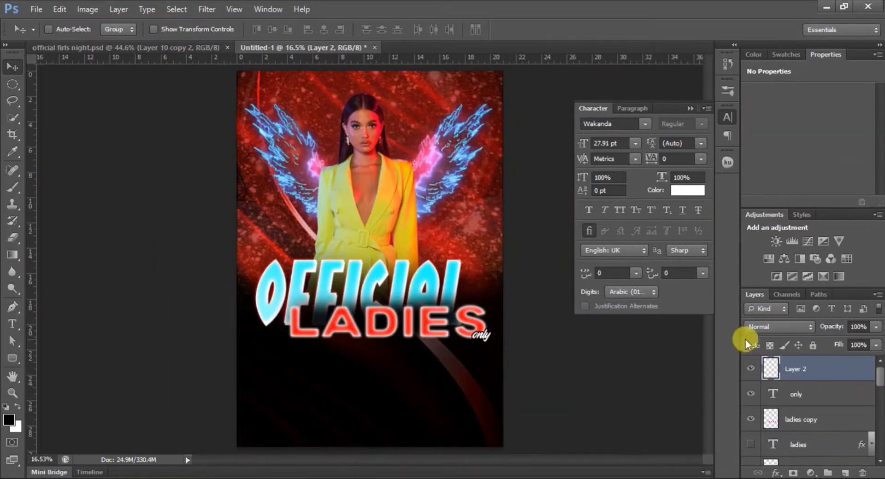
{"action": "right_click", "coordinate": [12, 83]}
{"action": "left_click", "coordinate": [65, 81]}
{"action": "left_click_drag", "start_coordinate": [273, 348], "coordinate": [473, 351]}
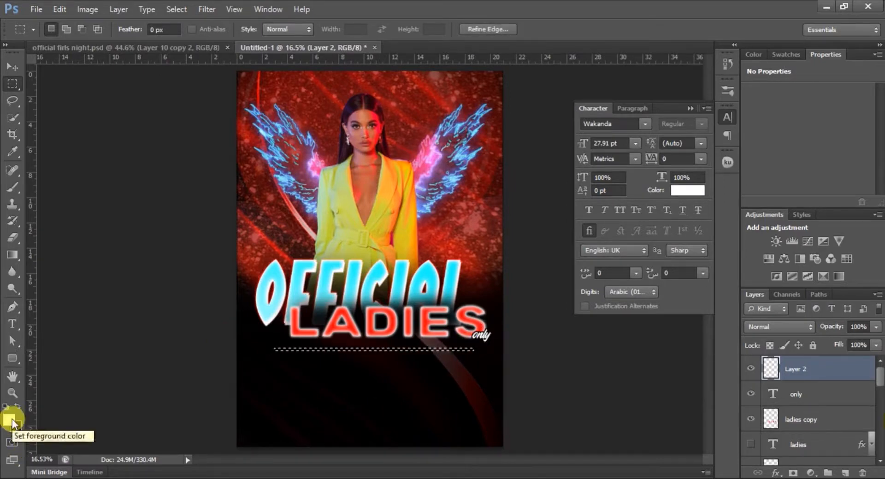
{"action": "key", "text": "alt+BackSpace"}
{"action": "key", "text": "v"}
{"action": "key", "text": "ctrl+d"}
Squash the white bar below LADIES into a fine horizontal line with Free Transform
{"action": "scroll", "coordinate": [389, 345], "scroll_direction": "up", "scroll_amount": 3}
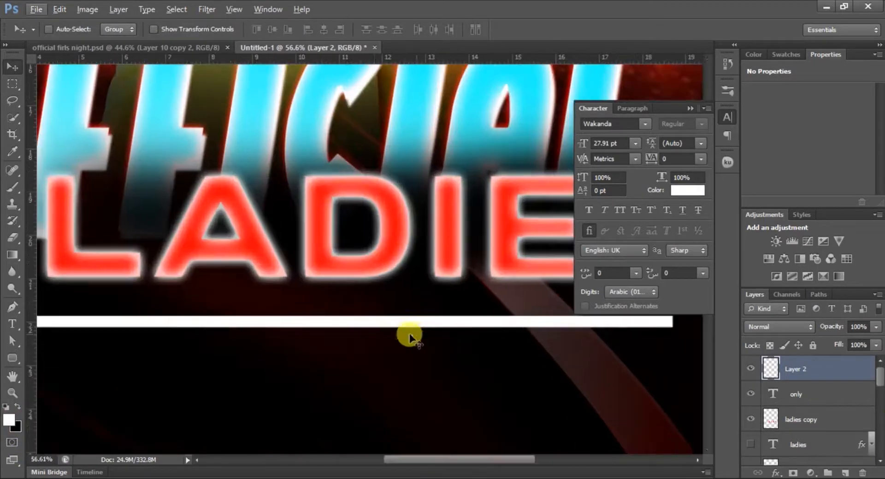
{"action": "scroll", "coordinate": [391, 330], "scroll_direction": "down", "scroll_amount": 1}
{"action": "key", "text": "ctrl+t"}
{"action": "scroll", "coordinate": [381, 329], "scroll_direction": "up", "scroll_amount": 2}
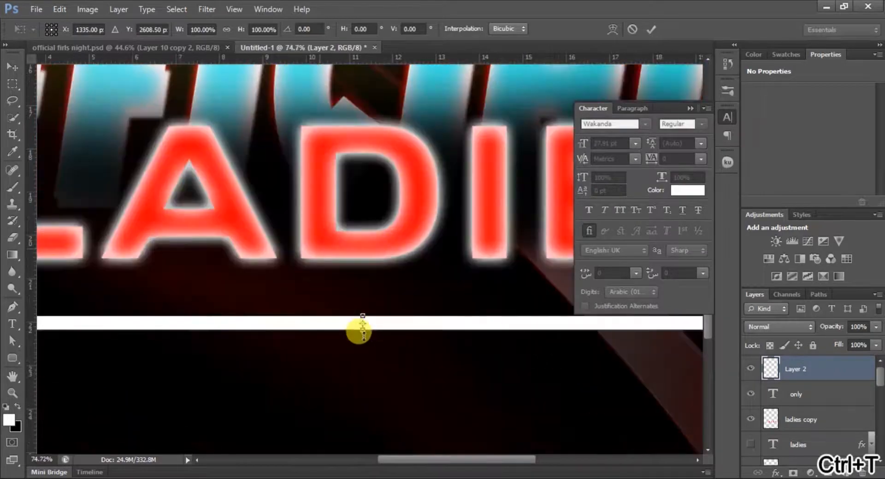
{"action": "scroll", "coordinate": [362, 331], "scroll_direction": "up", "scroll_amount": 3}
{"action": "left_click_drag", "start_coordinate": [365, 317], "coordinate": [328, 305]}
{"action": "key", "text": "Return"}
{"action": "scroll", "coordinate": [339, 306], "scroll_direction": "down", "scroll_amount": 6}
Add a layer mask to the line and fade out both ends with a soft black brush
{"action": "left_click", "coordinate": [793, 473]}
{"action": "key", "text": "b"}
{"action": "key", "text": "x"}
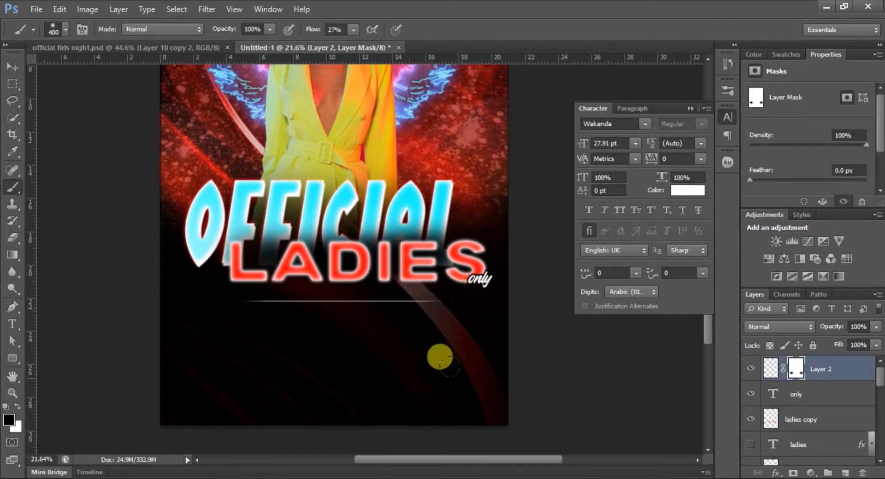
{"action": "key", "text": "v"}
Check the reference flyer, add white text reading doors below the line, and delete the surplus empty text layer
{"action": "left_click", "coordinate": [844, 473]}
{"action": "key", "text": "t"}
{"action": "key", "text": "x"}
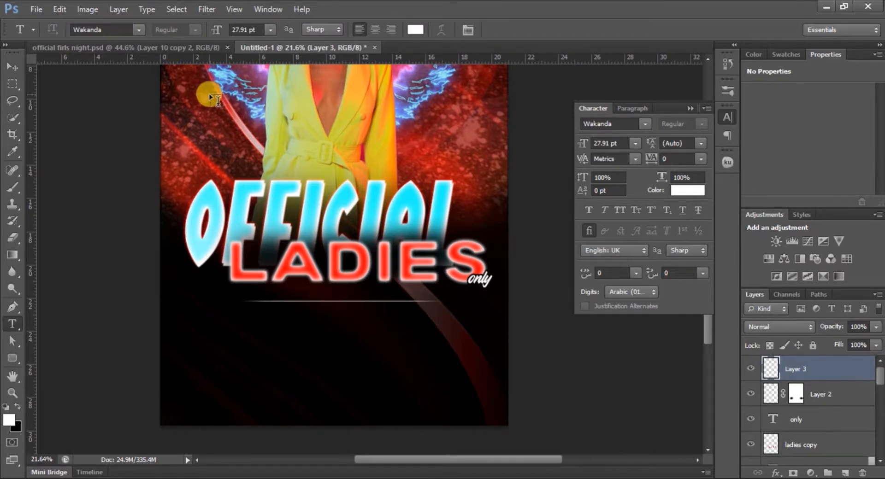
{"action": "left_click", "coordinate": [144, 48]}
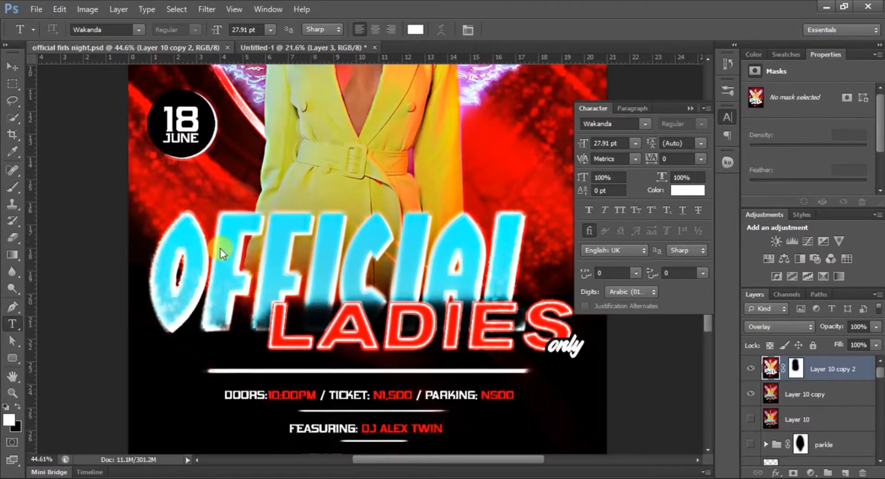
{"action": "key", "text": "ctrl+Tab"}
{"action": "key", "text": "ctrl+Tab"}
{"action": "key", "text": "ctrl+Tab"}
{"action": "left_click", "coordinate": [250, 326]}
{"action": "key", "text": "ctrl+Return"}
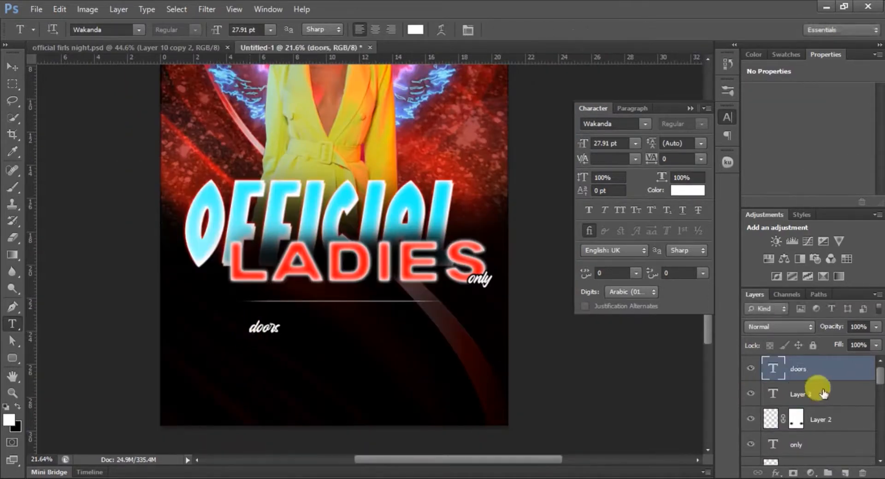
{"action": "left_click", "coordinate": [820, 392]}
{"action": "key", "text": "Delete"}
Set the doors text in the Vibrocentric font and turn on All Caps
{"action": "left_click", "coordinate": [800, 371]}
{"action": "left_click", "coordinate": [648, 123]}
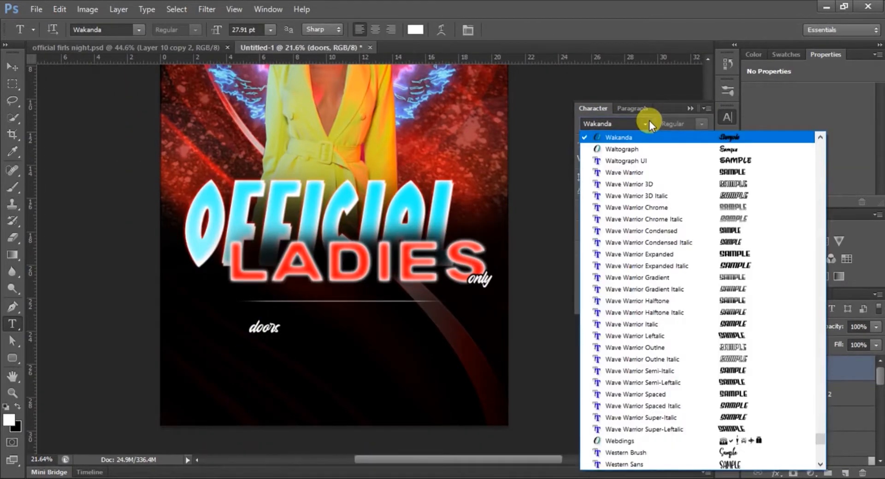
{"action": "type", "text": "v"}
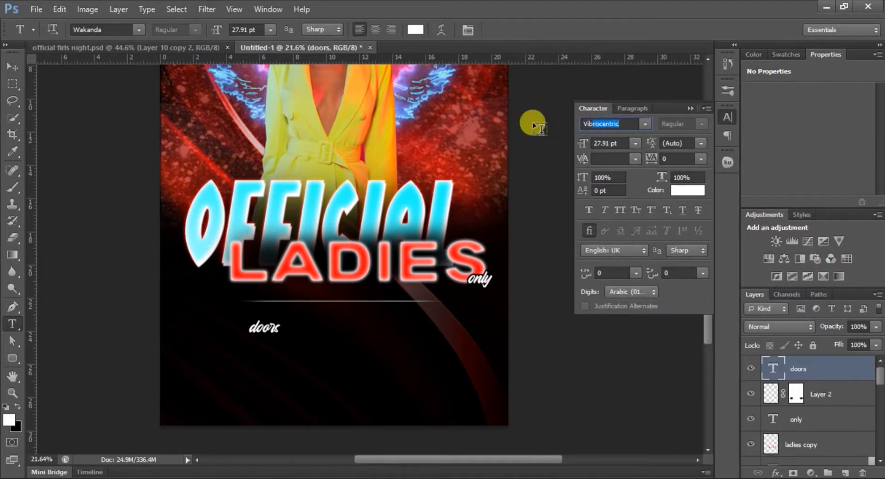
{"action": "key", "text": "Return"}
{"action": "key", "text": "v"}
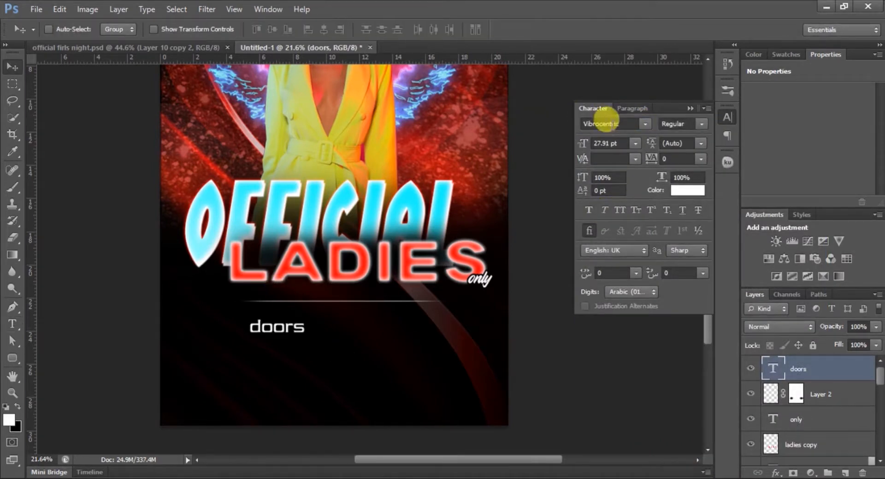
{"action": "left_click", "coordinate": [621, 211]}
Scale the DOORS text down to 11.2 pt with Free Transform
{"action": "key", "text": "ctrl+t"}
{"action": "scroll", "coordinate": [267, 339], "scroll_direction": "up", "scroll_amount": 5}
{"action": "left_click_drag", "start_coordinate": [387, 273], "coordinate": [268, 259]}
{"action": "key", "text": "Return"}
{"action": "scroll", "coordinate": [213, 314], "scroll_direction": "down", "scroll_amount": 2}
Set the DOORS paragraph to left-to-right direction and extend the text to read DOORS: 10:00PM
{"action": "key", "text": "t"}
{"action": "left_click", "coordinate": [250, 314]}
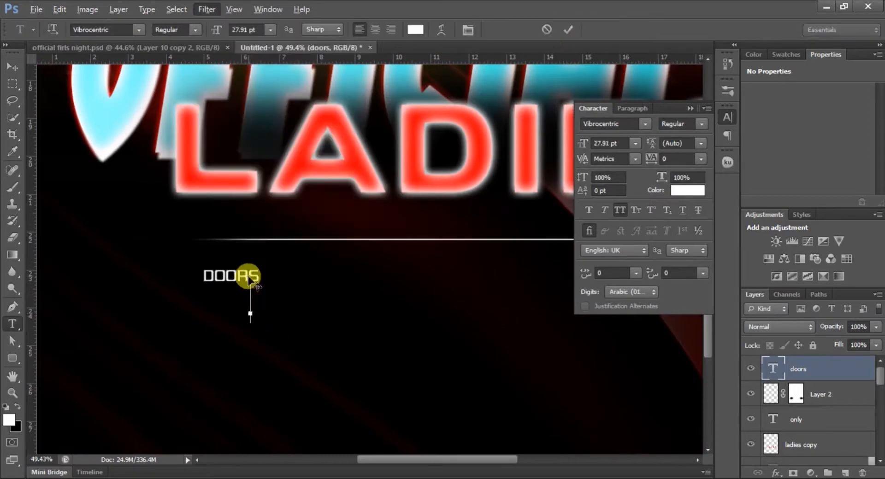
{"action": "left_click", "coordinate": [259, 295]}
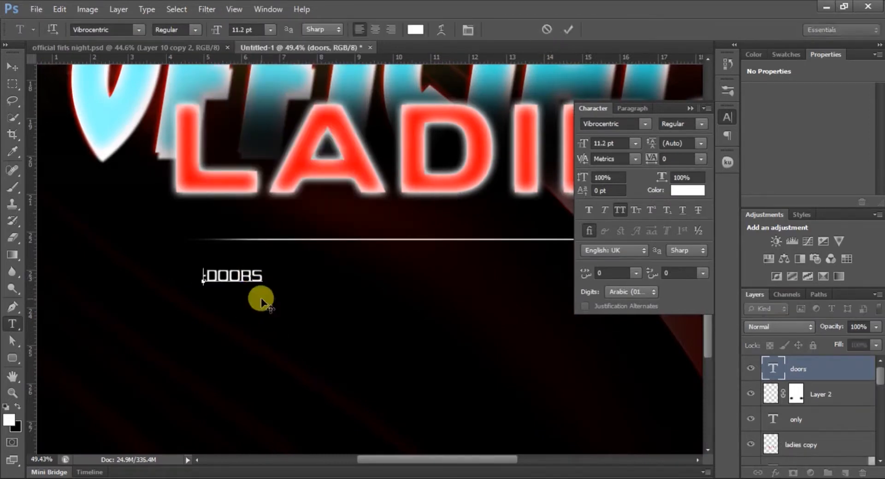
{"action": "key", "text": "ctrl+z"}
{"action": "left_click", "coordinate": [726, 136]}
{"action": "left_click", "coordinate": [591, 202]}
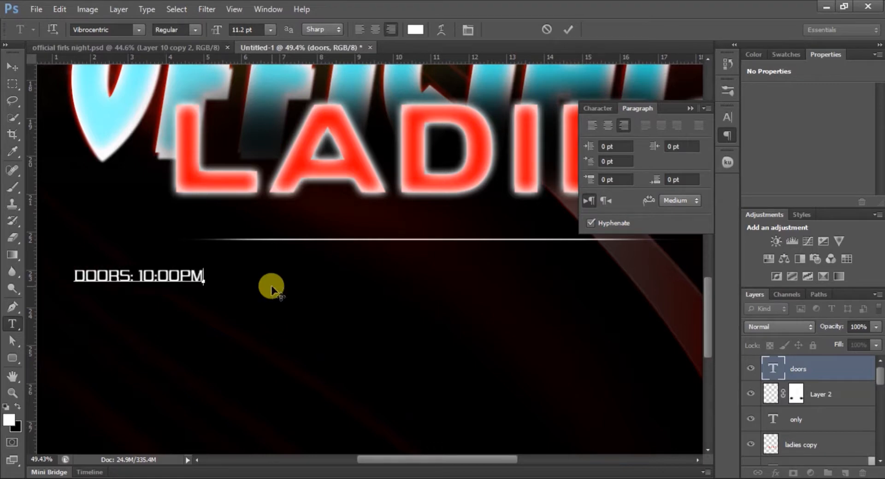
Color the 10:00PM part of the DOORS text pure red and commit the edit
{"action": "key", "text": "shift+Left"}
{"action": "key", "text": "shift+Left"}
{"action": "key", "text": "shift+Left"}
{"action": "key", "text": "shift+Left"}
{"action": "key", "text": "shift+Left"}
{"action": "left_click", "coordinate": [727, 117]}
{"action": "left_click", "coordinate": [686, 191]}
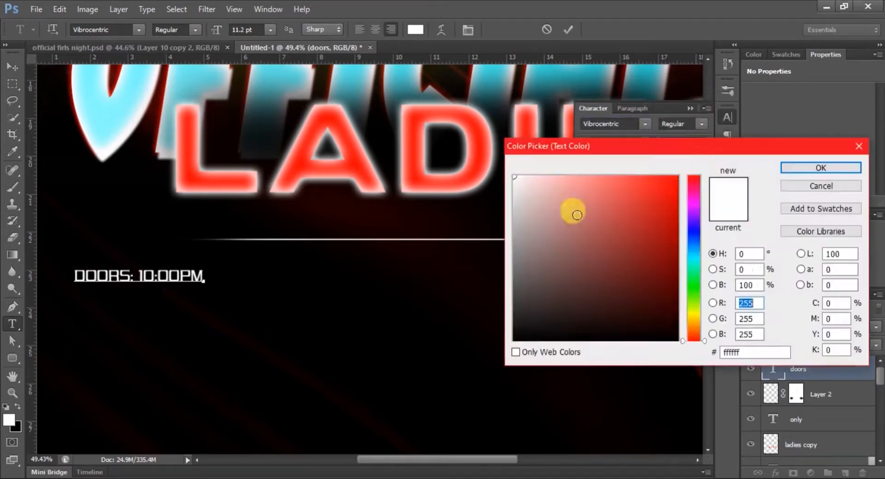
{"action": "left_click_drag", "start_coordinate": [573, 211], "coordinate": [678, 175]}
{"action": "left_click", "coordinate": [820, 168]}
{"action": "left_click", "coordinate": [569, 30]}
Move the DOORS: 10:00PM text beneath the left part of the line and collapse the Character panel
{"action": "key", "text": "v"}
{"action": "left_click_drag", "start_coordinate": [158, 278], "coordinate": [289, 282]}
{"action": "left_click", "coordinate": [691, 109]}
{"action": "scroll", "coordinate": [332, 302], "scroll_direction": "down", "scroll_amount": 2}
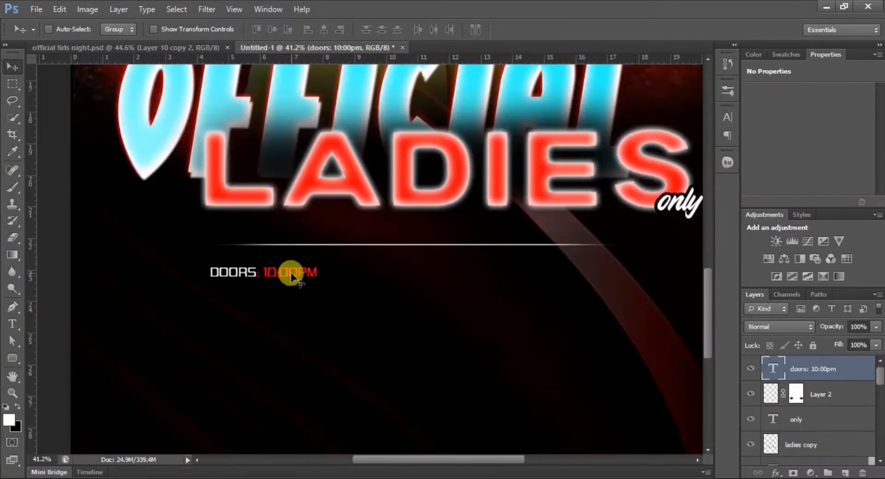
Duplicate the DOORS text beside the original and change the copy to / TICKET: N1,500
{"action": "left_click_drag", "start_coordinate": [282, 278], "coordinate": [399, 279]}
{"action": "key", "text": "t"}
{"action": "left_click", "coordinate": [346, 272]}
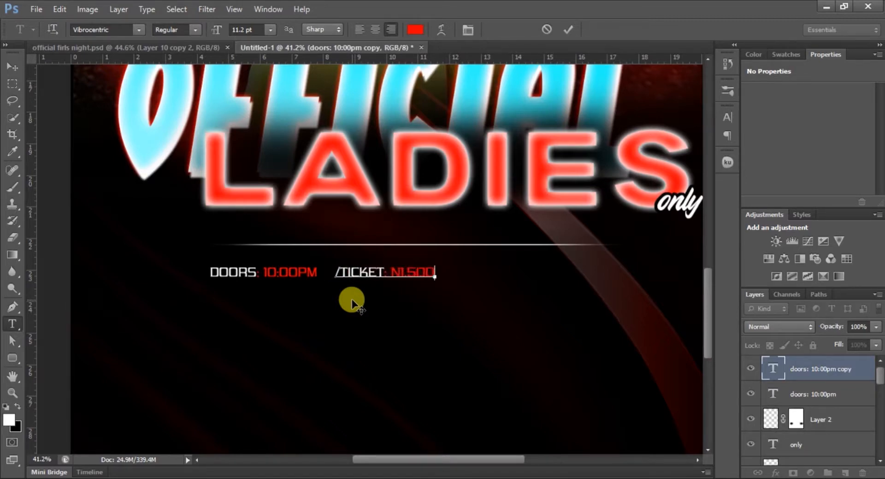
{"action": "left_click", "coordinate": [568, 30]}
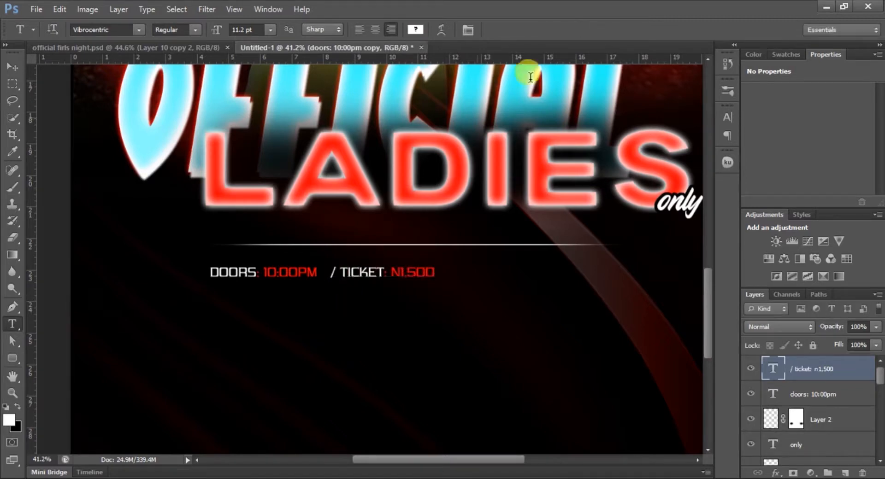
Close up the gap before the TICKET text, duplicate it to its right, and check the reference wording
{"action": "key", "text": "v"}
{"action": "left_click_drag", "start_coordinate": [367, 271], "coordinate": [484, 272]}
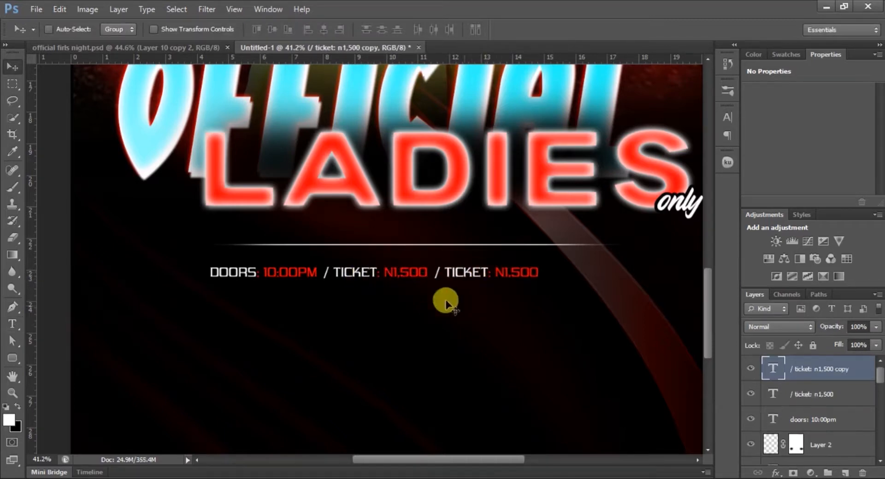
{"action": "left_click", "coordinate": [215, 47]}
{"action": "left_click", "coordinate": [287, 46]}
Change the copied TICKET text to / PARKING: N500 and space it evenly after N1,500
{"action": "key", "text": "t"}
{"action": "left_click", "coordinate": [484, 274]}
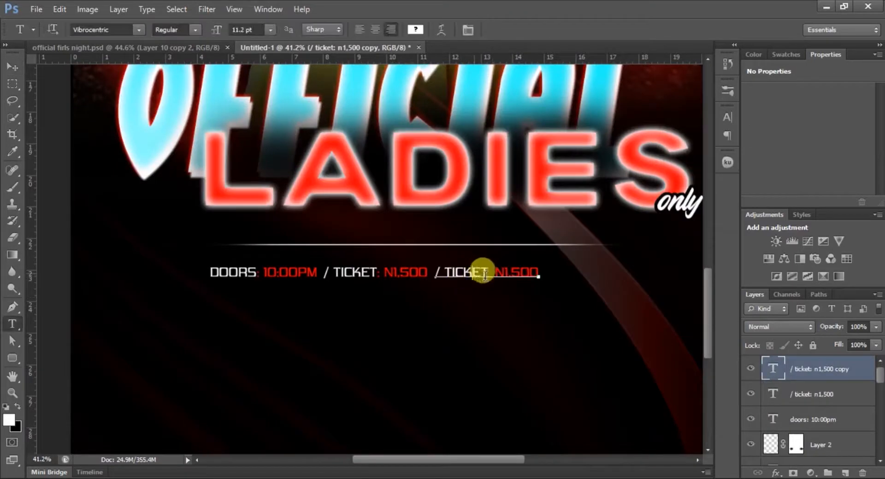
{"action": "left_click_drag", "start_coordinate": [488, 273], "coordinate": [446, 272]}
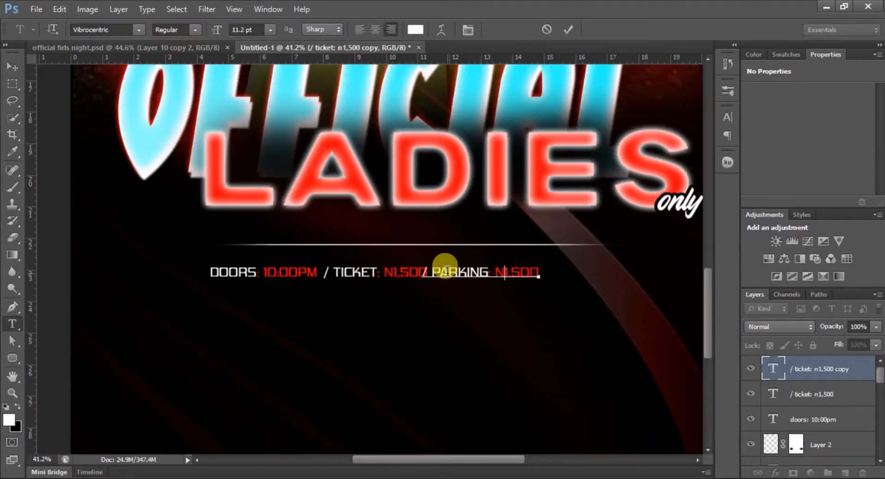
{"action": "key", "text": "ctrl+Return"}
{"action": "key", "text": "v"}
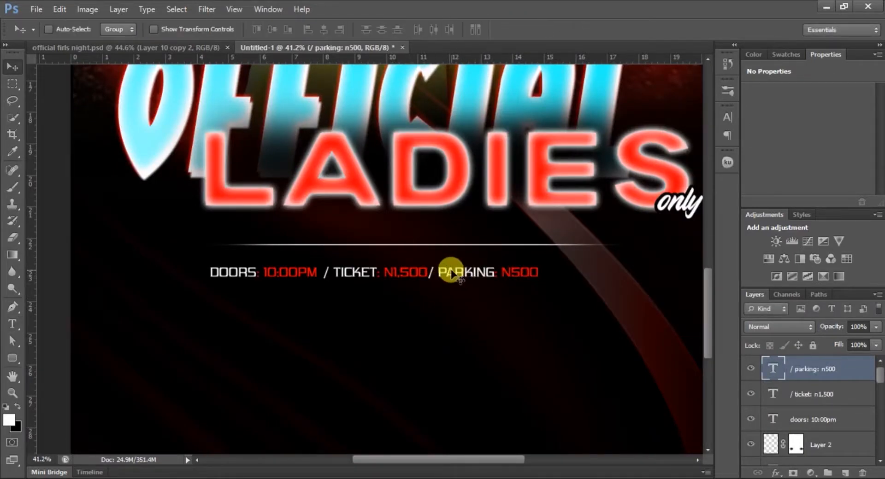
{"action": "left_click_drag", "start_coordinate": [452, 271], "coordinate": [470, 276]}
Select the DOORS, TICKET and PARKING text layers and position them together under the line as in the reference
{"action": "left_click", "coordinate": [150, 47]}
{"action": "left_click", "coordinate": [286, 47]}
{"action": "left_click", "coordinate": [814, 420], "text": "shift"}
{"action": "scroll", "coordinate": [415, 322], "scroll_direction": "down", "scroll_amount": 3}
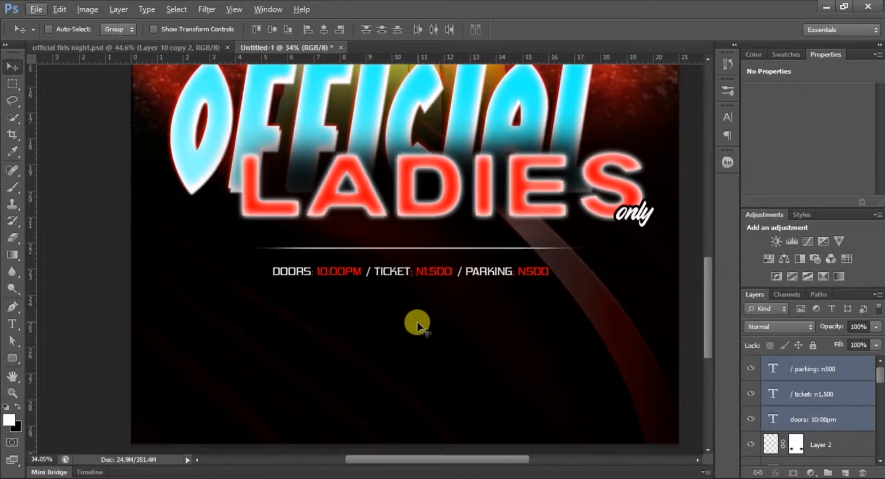
{"action": "key", "text": "ctrl+0"}
{"action": "scroll", "coordinate": [402, 391], "scroll_direction": "up", "scroll_amount": 5}
{"action": "scroll", "coordinate": [286, 359], "scroll_direction": "down", "scroll_amount": 7}
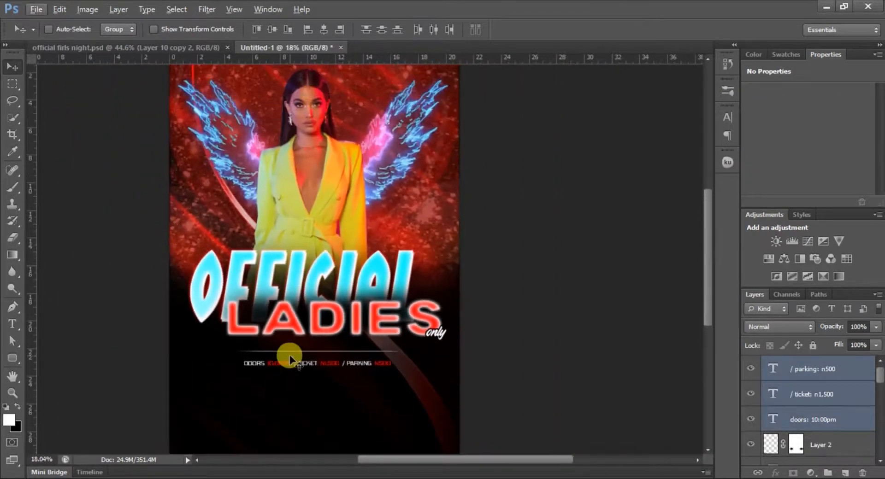
Draw a second thin white bar about 9 cm long on a new layer below the DOORS, TICKET and PARKING text
{"action": "key", "text": "ctrl+0"}
{"action": "scroll", "coordinate": [365, 375], "scroll_direction": "up", "scroll_amount": 7}
{"action": "key", "text": "ctrl+shift+alt+n"}
{"action": "key", "text": "m"}
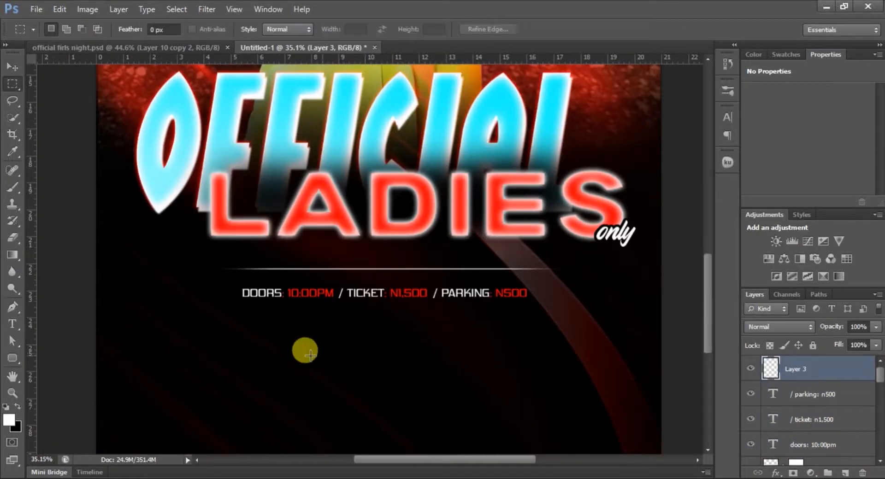
{"action": "left_click_drag", "start_coordinate": [271, 307], "coordinate": [510, 311]}
{"action": "key", "text": "alt+Delete"}
{"action": "key", "text": "ctrl+d"}
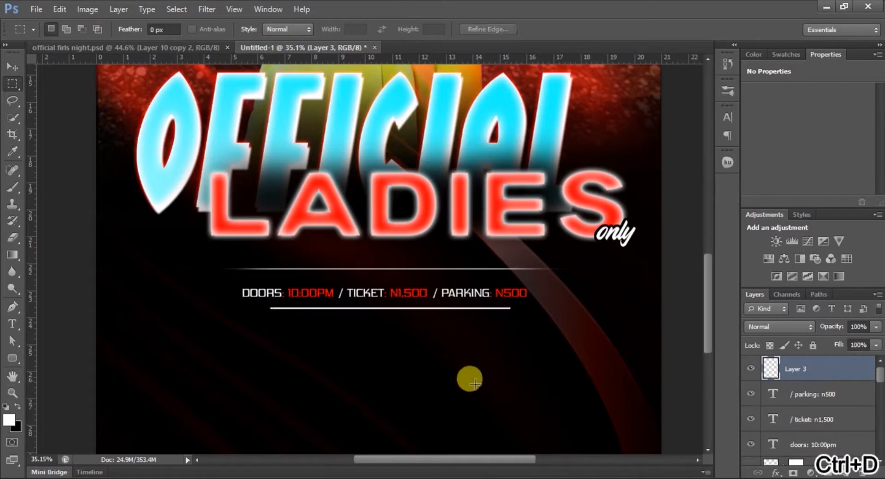
Reduce the second bar's height to 42.86% with Free Transform
{"action": "scroll", "coordinate": [387, 322], "scroll_direction": "up", "scroll_amount": 3}
{"action": "key", "text": "ctrl+t"}
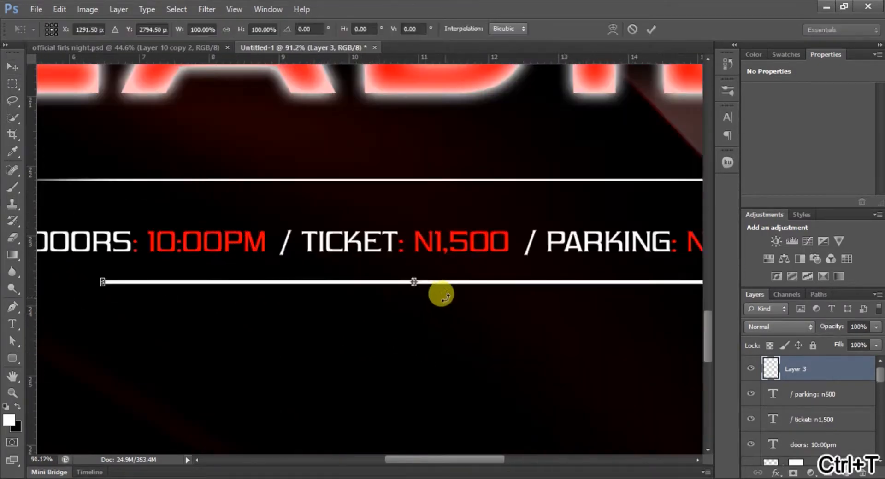
{"action": "scroll", "coordinate": [415, 285], "scroll_direction": "up", "scroll_amount": 5}
{"action": "scroll", "coordinate": [402, 277], "scroll_direction": "up", "scroll_amount": 2}
{"action": "left_click_drag", "start_coordinate": [409, 265], "coordinate": [406, 241]}
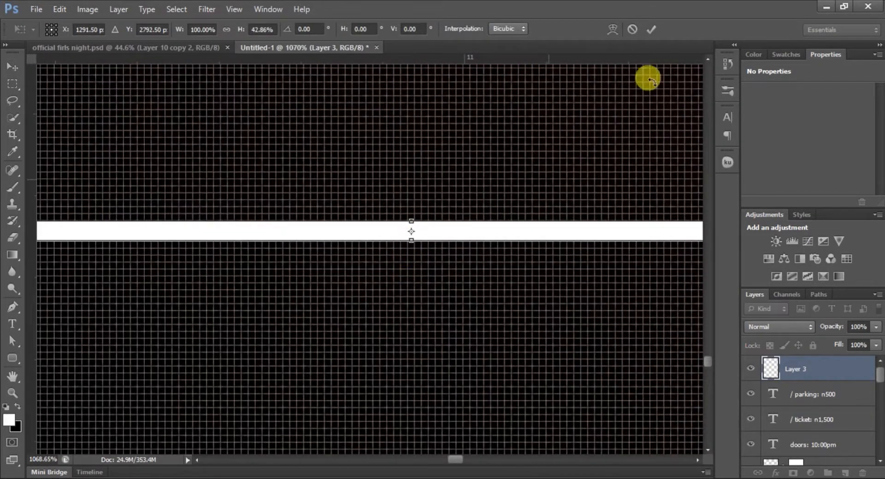
{"action": "left_click", "coordinate": [651, 29]}
{"action": "scroll", "coordinate": [411, 254], "scroll_direction": "down", "scroll_amount": 12}
Mask the second line and fade both of its ends with a soft black brush
{"action": "left_click", "coordinate": [793, 473]}
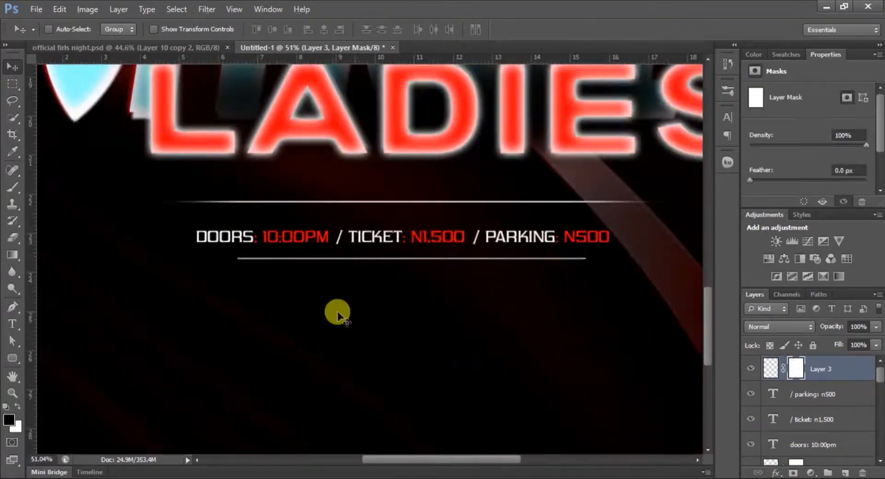
{"action": "key", "text": "b"}
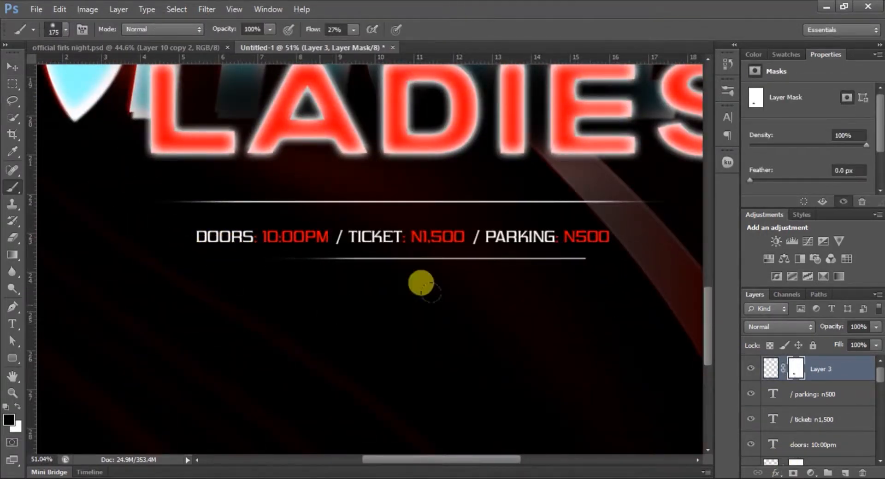
{"action": "key", "text": "v"}
{"action": "scroll", "coordinate": [466, 340], "scroll_direction": "down", "scroll_amount": 2}
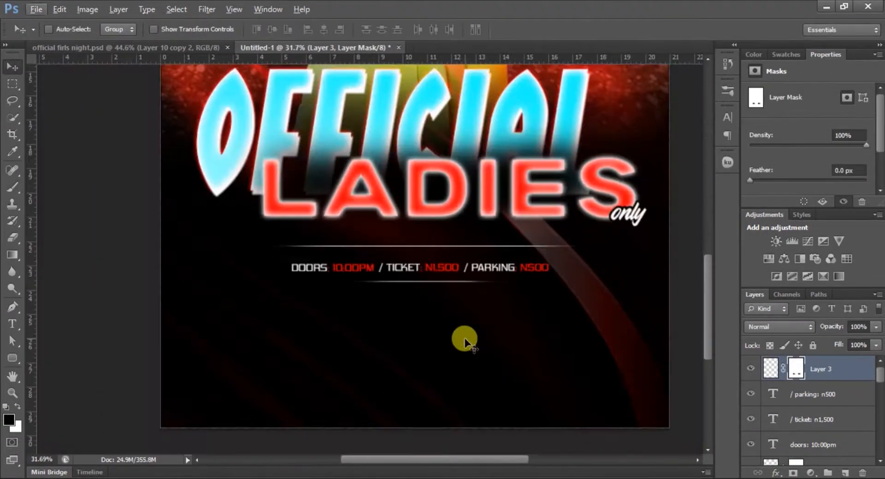
Check the detail text lines below the title in the reference flyer official firls night.psd
{"action": "left_click", "coordinate": [180, 48]}
{"action": "scroll", "coordinate": [405, 406], "scroll_direction": "down", "scroll_amount": 3}
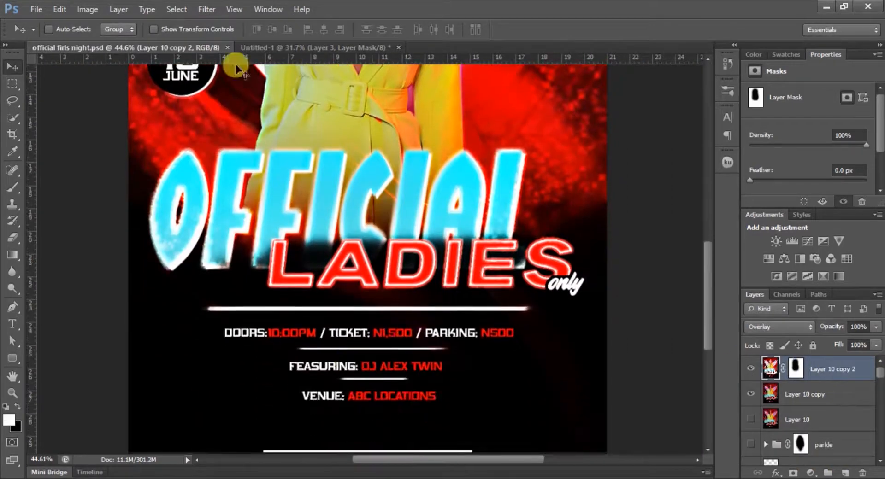
{"action": "left_click", "coordinate": [258, 48]}
{"action": "left_click", "coordinate": [845, 473]}
{"action": "key", "text": "ctrl+z"}
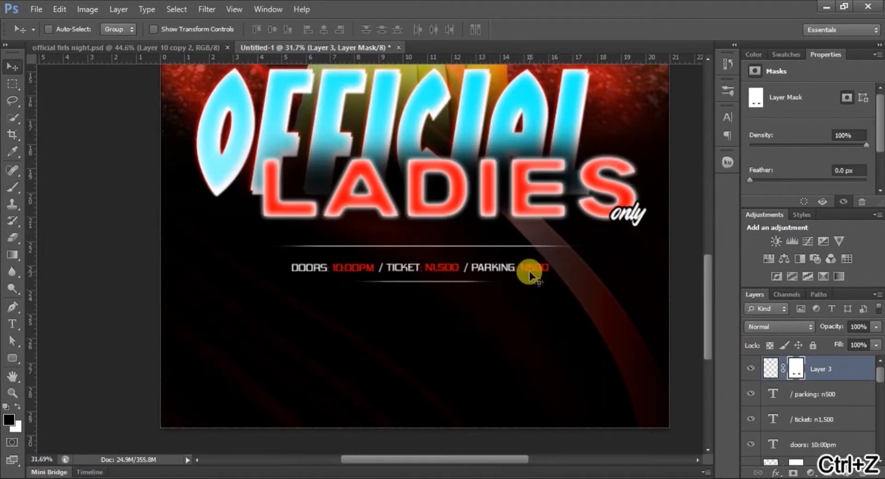
Duplicate the PARKING text below the second line and reword it as "FEATURING :" followed by the DJ's name
{"action": "left_click", "coordinate": [529, 270], "text": "ctrl"}
{"action": "left_click_drag", "start_coordinate": [530, 270], "coordinate": [399, 293]}
{"action": "key", "text": "t"}
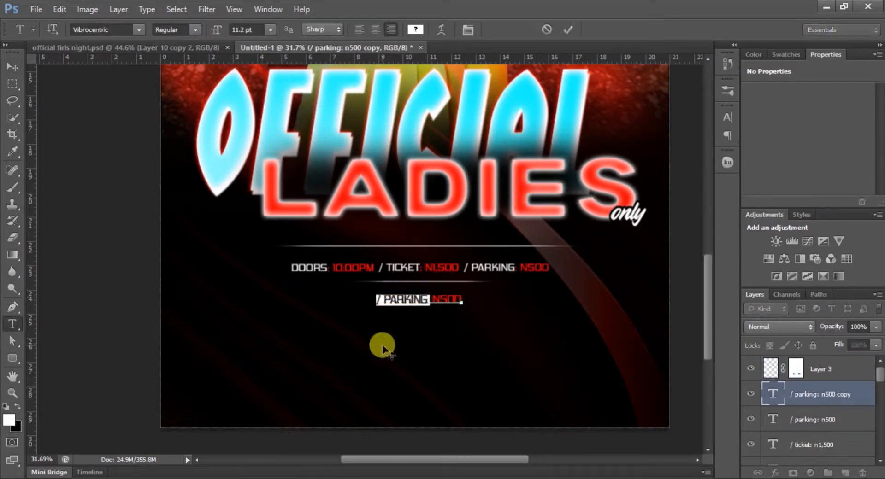
{"action": "key", "text": "ctrl+Return"}
{"action": "left_click", "coordinate": [428, 295]}
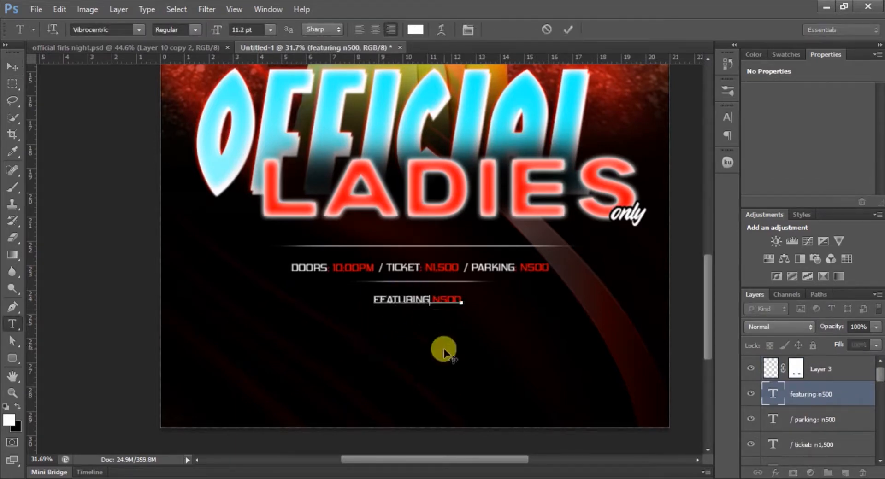
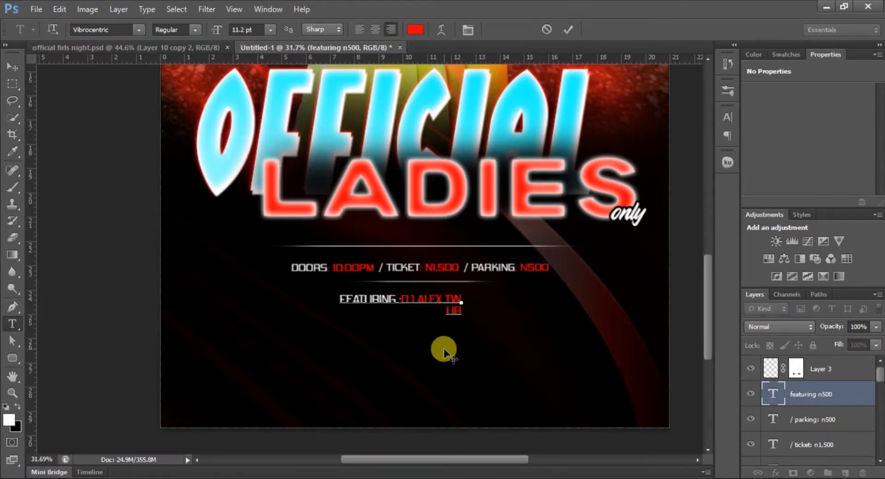
{"action": "key", "text": "ctrl+Return"}
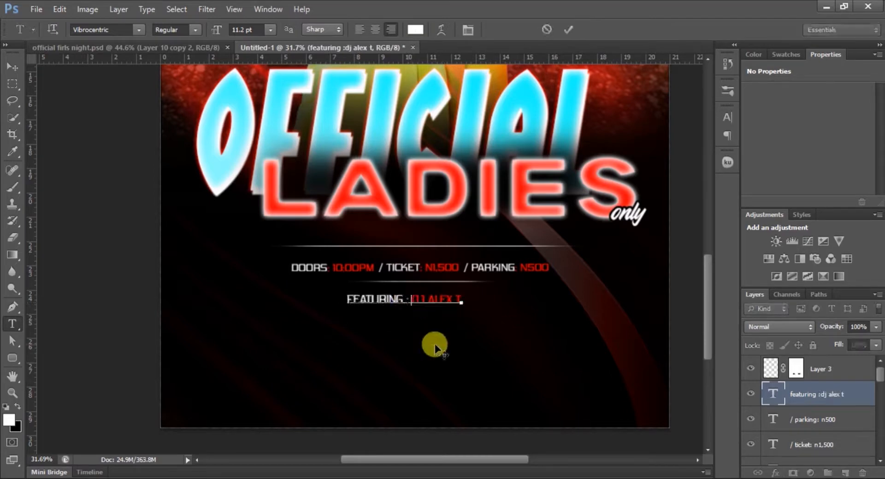
Position the FEATURING text centrally below the second divider line
{"action": "key", "text": "v"}
{"action": "left_click_drag", "start_coordinate": [427, 318], "coordinate": [404, 307]}
{"action": "scroll", "coordinate": [504, 362], "scroll_direction": "up", "scroll_amount": 3}
{"action": "key", "text": "ctrl+0"}
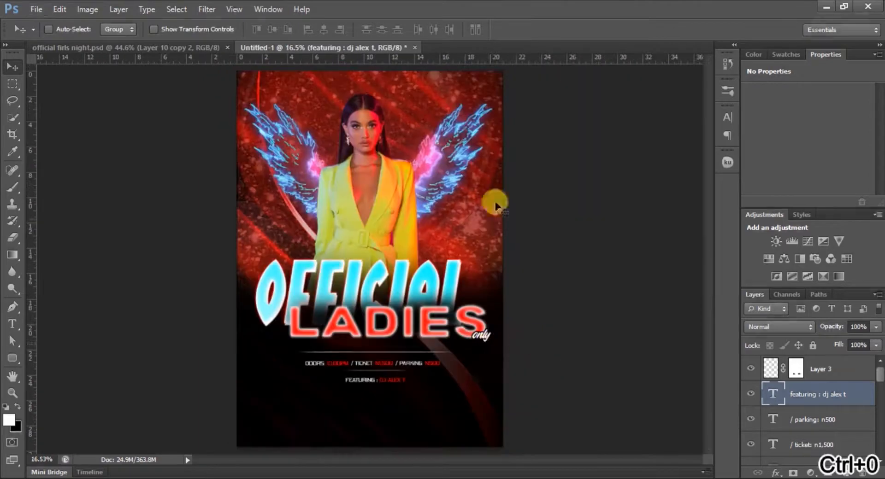
{"action": "scroll", "coordinate": [371, 434], "scroll_direction": "up", "scroll_amount": 4, "text": "alt"}
{"action": "key", "text": "m"}
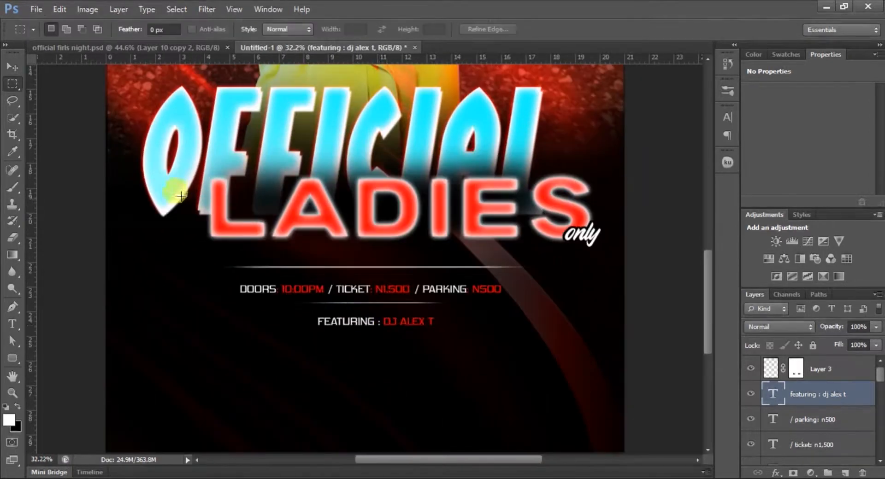
{"action": "scroll", "coordinate": [274, 362], "scroll_direction": "up", "scroll_amount": 4, "text": "alt"}
{"action": "left_click_drag", "start_coordinate": [281, 245], "coordinate": [506, 249]}
{"action": "key", "text": "alt+BackSpace"}
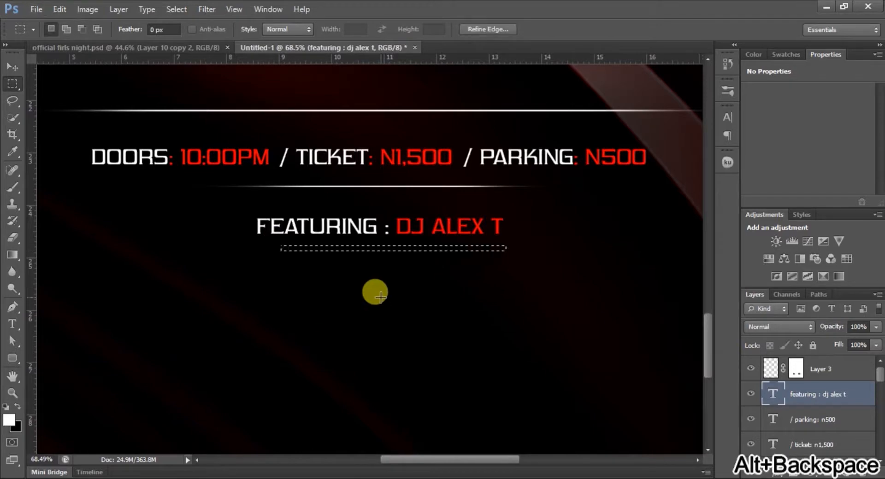
{"action": "key", "text": "ctrl+d"}
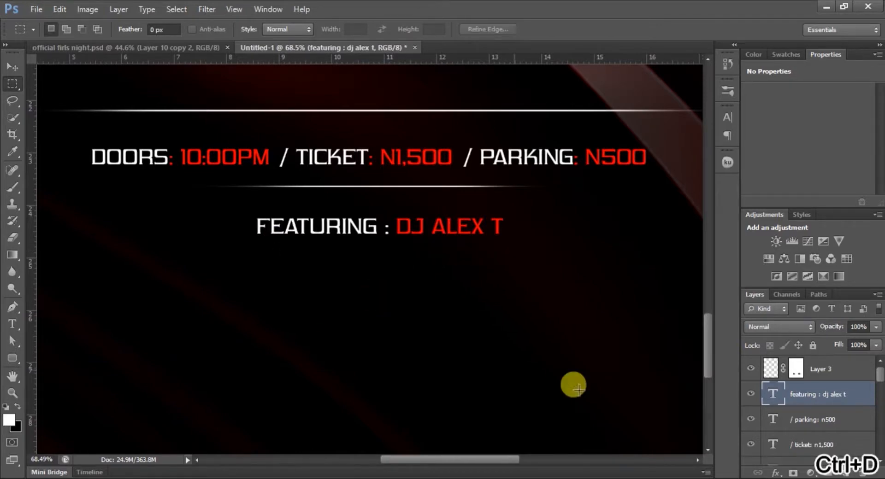
Draw a thin white bar about 4.5 cm long on a new layer above Layer 3, centered below the FEATURING text
{"action": "left_click", "coordinate": [843, 371]}
{"action": "left_click", "coordinate": [845, 472]}
{"action": "left_click_drag", "start_coordinate": [272, 261], "coordinate": [509, 261]}
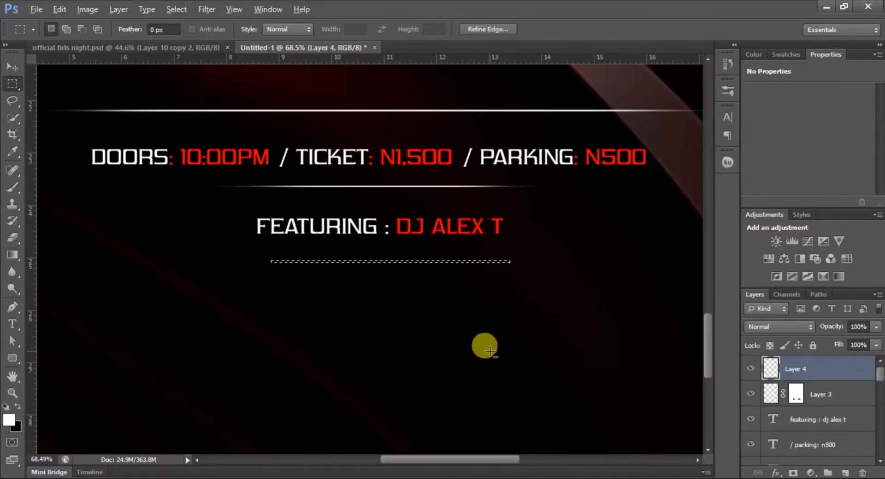
{"action": "key", "text": "alt+BackSpace"}
{"action": "key", "text": "ctrl+d"}
{"action": "key", "text": "v"}
{"action": "scroll", "coordinate": [395, 282], "scroll_direction": "down", "scroll_amount": 3}
{"action": "scroll", "coordinate": [396, 299], "scroll_direction": "down", "scroll_amount": 2}
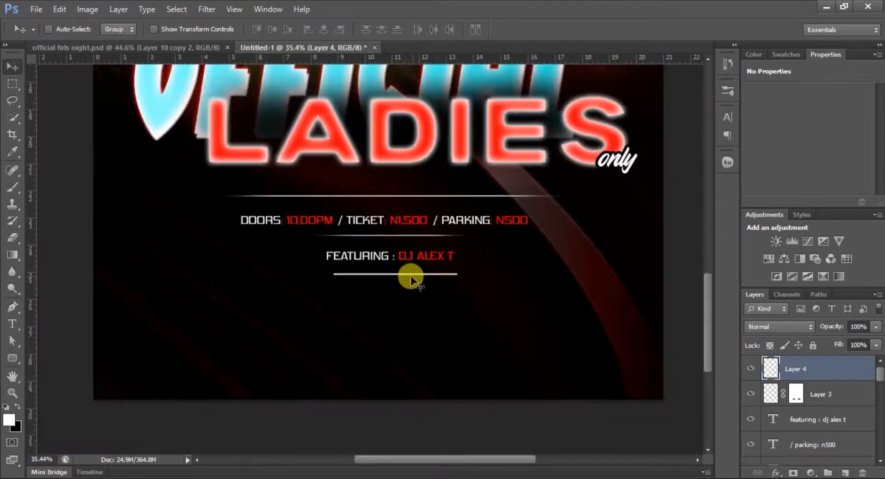
{"action": "left_click_drag", "start_coordinate": [408, 276], "coordinate": [401, 277]}
Reduce the third bar's height to about two thirds with Free Transform
{"action": "scroll", "coordinate": [401, 277], "scroll_direction": "up", "scroll_amount": 3}
{"action": "key", "text": "ctrl+t"}
{"action": "scroll", "coordinate": [326, 260], "scroll_direction": "up", "scroll_amount": 6}
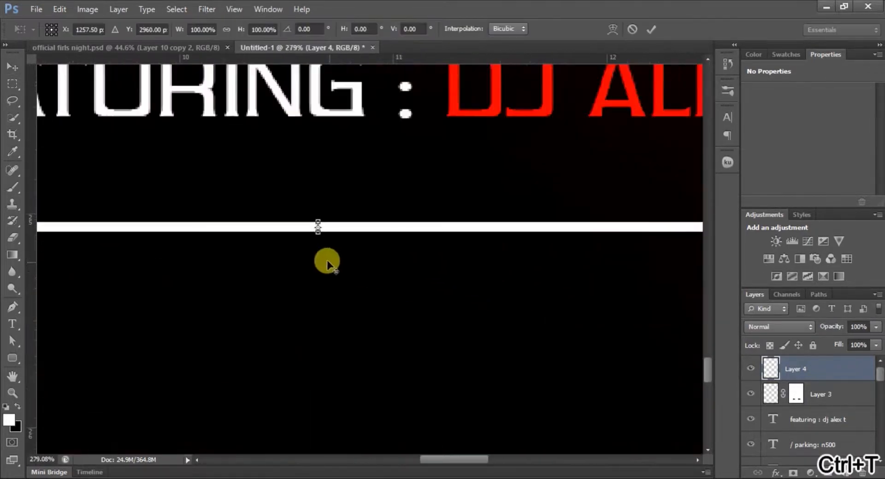
{"action": "left_click_drag", "start_coordinate": [325, 225], "coordinate": [327, 219]}
{"action": "key", "text": "Return"}
{"action": "key", "text": "m"}
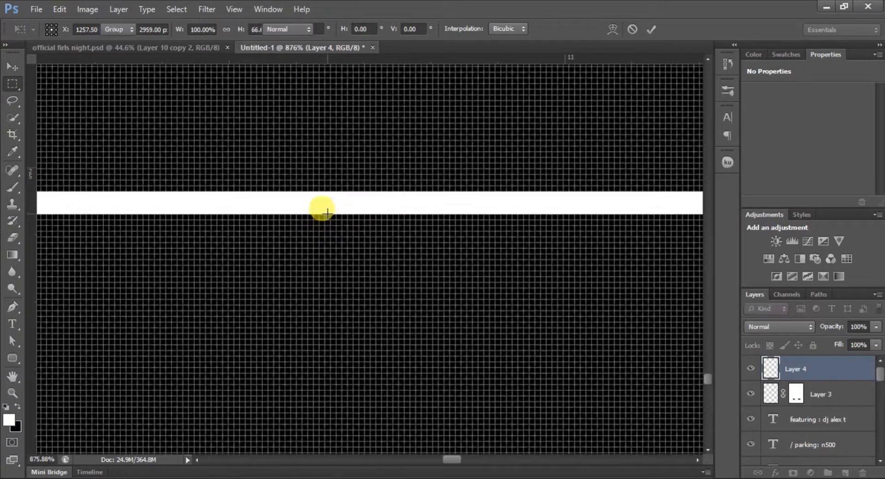
Mask the third line and fade both of its ends with a soft black brush
{"action": "scroll", "coordinate": [323, 205], "scroll_direction": "down", "scroll_amount": 10}
{"action": "key", "text": "b"}
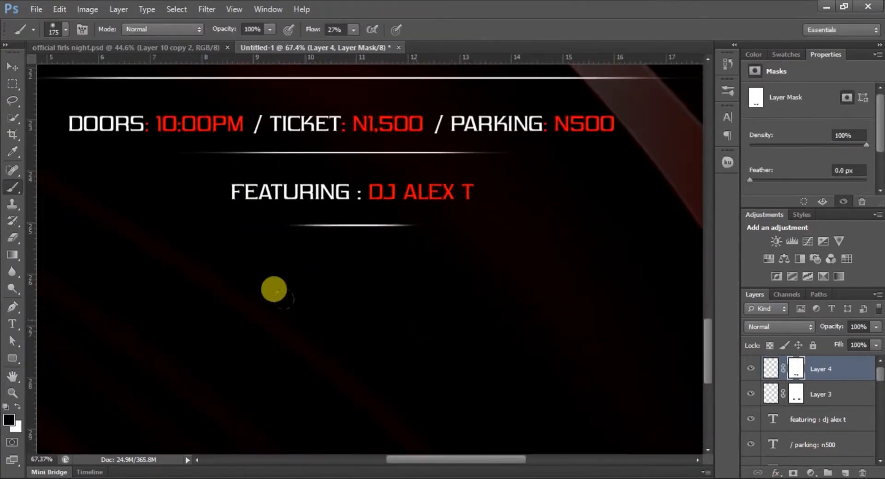
{"action": "scroll", "coordinate": [276, 288], "scroll_direction": "down", "scroll_amount": 3}
Duplicate the FEATURING text below the third line and change its white label to VENUE
{"action": "key", "text": "v"}
{"action": "left_click", "coordinate": [290, 258], "text": "ctrl"}
{"action": "mouse_move", "coordinate": [290, 259]}
{"action": "left_mouse_down"}
{"action": "mouse_move", "coordinate": [316, 292]}
{"action": "mouse_move", "coordinate": [263, 263]}
{"action": "mouse_move", "coordinate": [217, 263]}
{"action": "left_mouse_up"}
{"action": "key", "text": "b"}
{"action": "key", "text": "t"}
{"action": "scroll", "coordinate": [304, 306], "scroll_direction": "up", "scroll_amount": 3}
{"action": "type", "text": "VENUE : DJ ALEX T"}
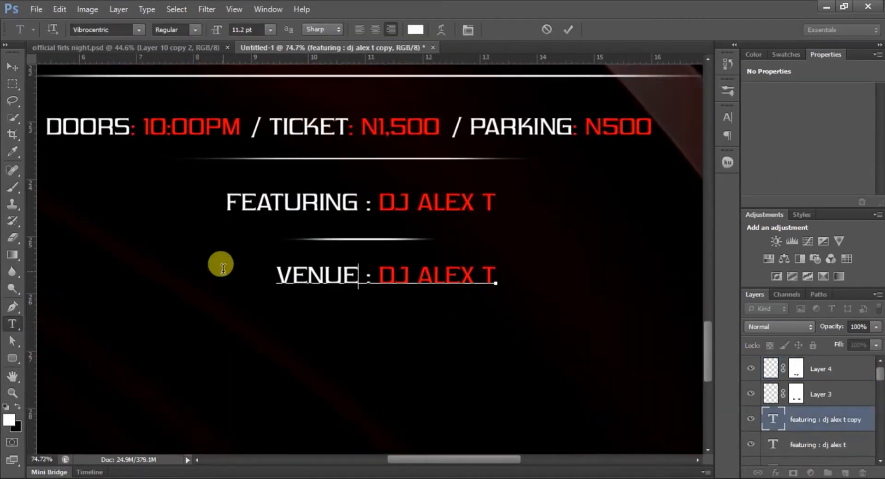
{"action": "key", "text": "ctrl+Return"}
Replace the red DJ name in the VENUE text with LOCATION 101
{"action": "left_click_drag", "start_coordinate": [378, 275], "coordinate": [498, 278]}
{"action": "type", "text": "LOCATION "}
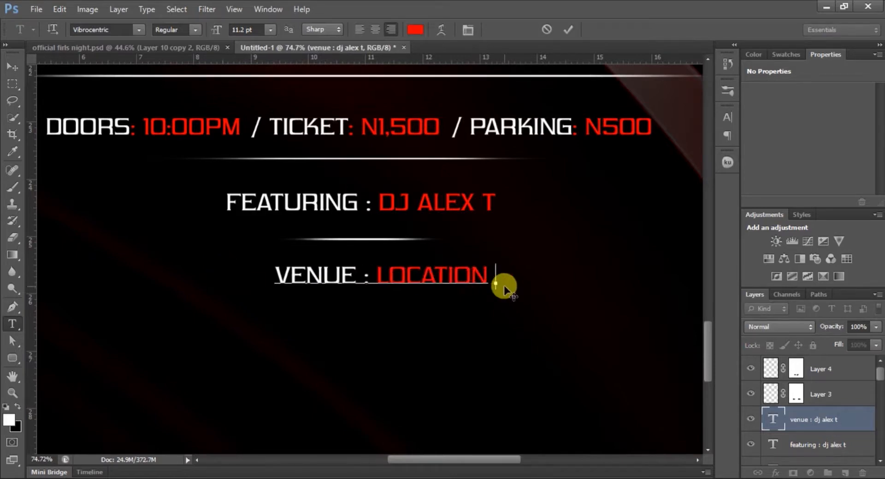
{"action": "type", "text": "101"}
{"action": "key", "text": "ctrl+Return"}
Position the VENUE text centrally below the third divider line
{"action": "key", "text": "v"}
{"action": "scroll", "coordinate": [422, 310], "scroll_direction": "down", "scroll_amount": 3}
{"action": "left_click_drag", "start_coordinate": [418, 301], "coordinate": [406, 295]}
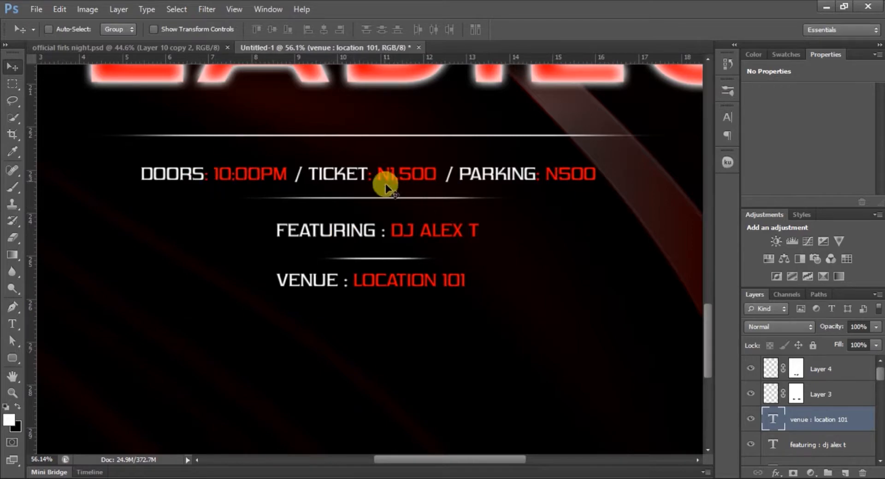
{"action": "left_click_drag", "start_coordinate": [402, 288], "coordinate": [400, 282]}
{"action": "scroll", "coordinate": [383, 271], "scroll_direction": "down", "scroll_amount": 3}
{"action": "key", "text": "ctrl+0"}
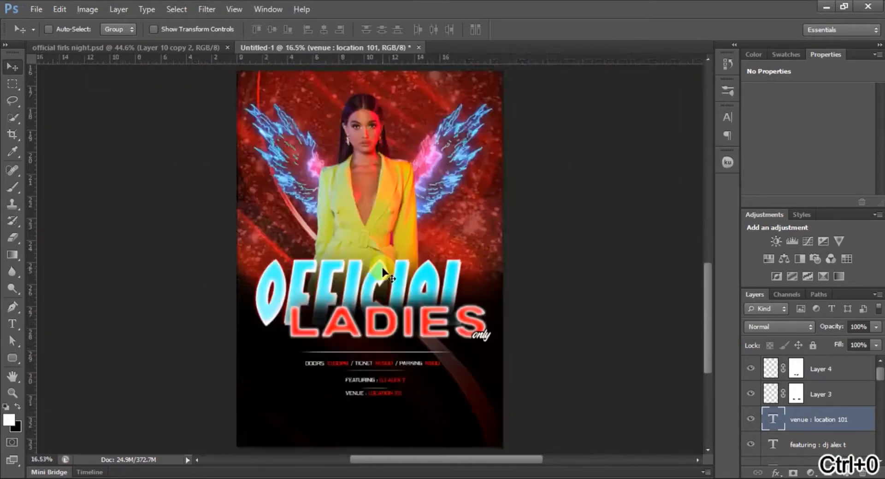
Nudge the third line slightly up and the second line slightly down to even out the spacing between the text rows
{"action": "scroll", "coordinate": [395, 412], "scroll_direction": "up", "scroll_amount": 10}
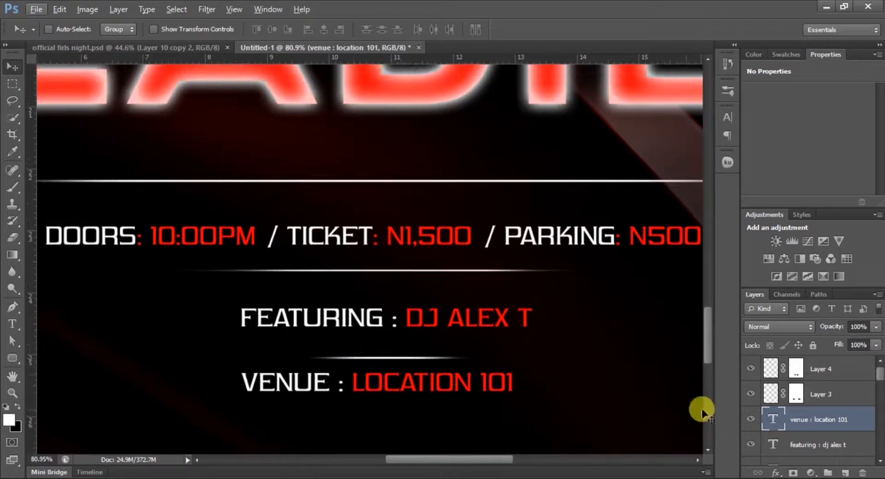
{"action": "left_click", "coordinate": [400, 359], "text": "ctrl"}
{"action": "left_click_drag", "start_coordinate": [400, 359], "coordinate": [400, 355]}
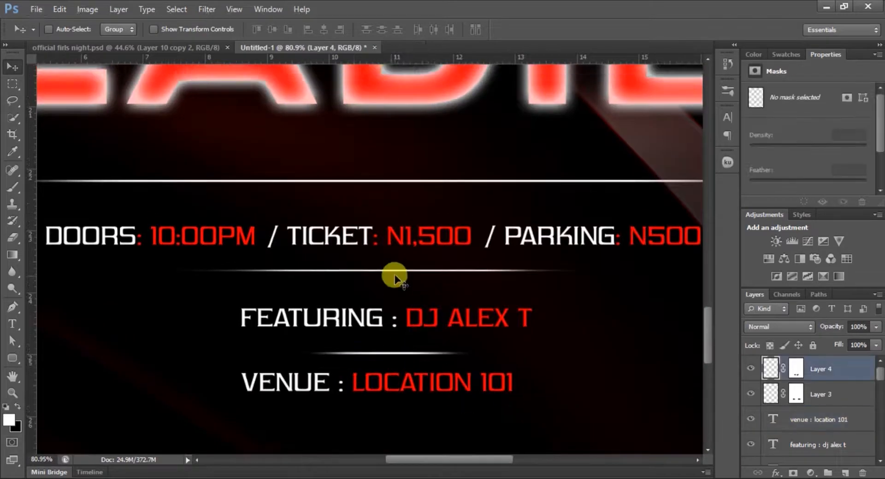
{"action": "left_click", "coordinate": [399, 275], "text": "ctrl"}
{"action": "left_click_drag", "start_coordinate": [403, 275], "coordinate": [402, 279]}
{"action": "key", "text": "ctrl+0"}
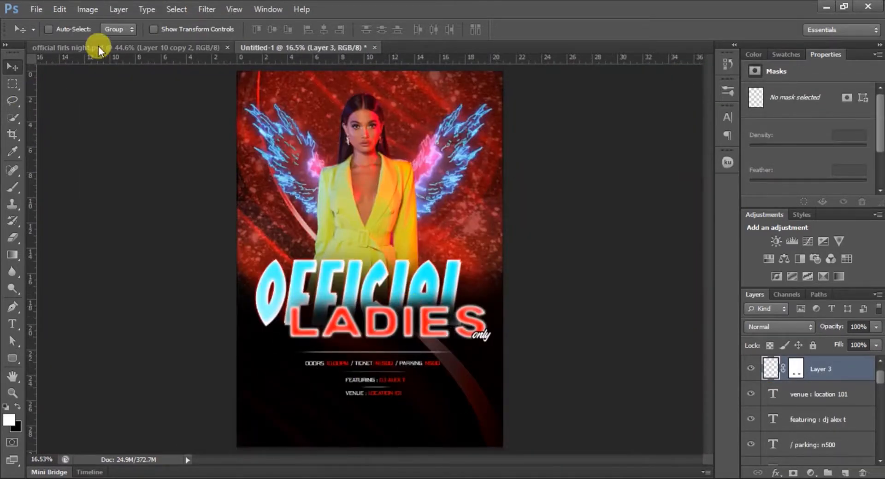
Draw a white bar about 7 cm long on a new layer along the page's bottom edge, as in the reference flyer
{"action": "left_click", "coordinate": [98, 48]}
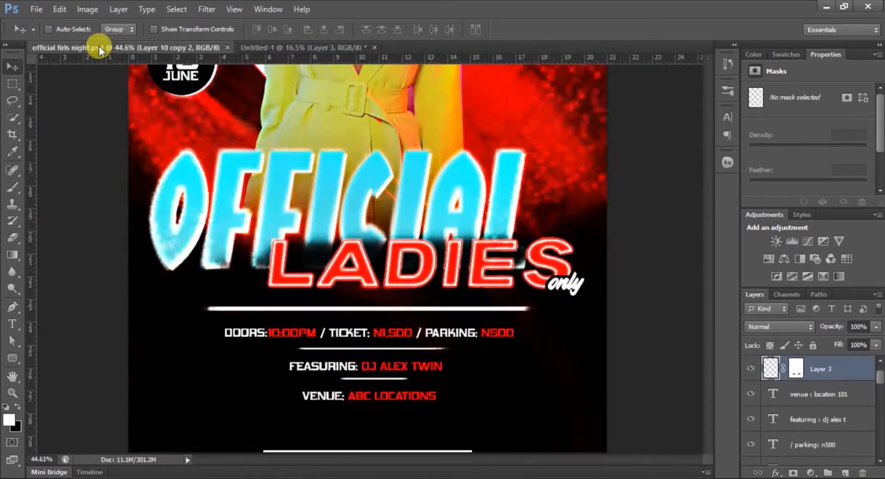
{"action": "scroll", "coordinate": [341, 433], "scroll_direction": "down", "scroll_amount": 1}
{"action": "left_click", "coordinate": [316, 50]}
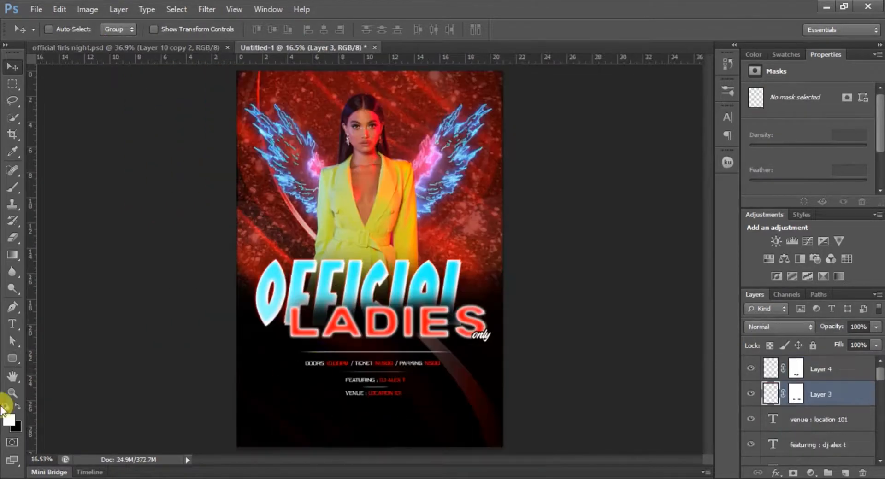
{"action": "key", "text": "m"}
{"action": "scroll", "coordinate": [310, 410], "scroll_direction": "up", "scroll_amount": 1}
{"action": "scroll", "coordinate": [310, 411], "scroll_direction": "down", "scroll_amount": 5}
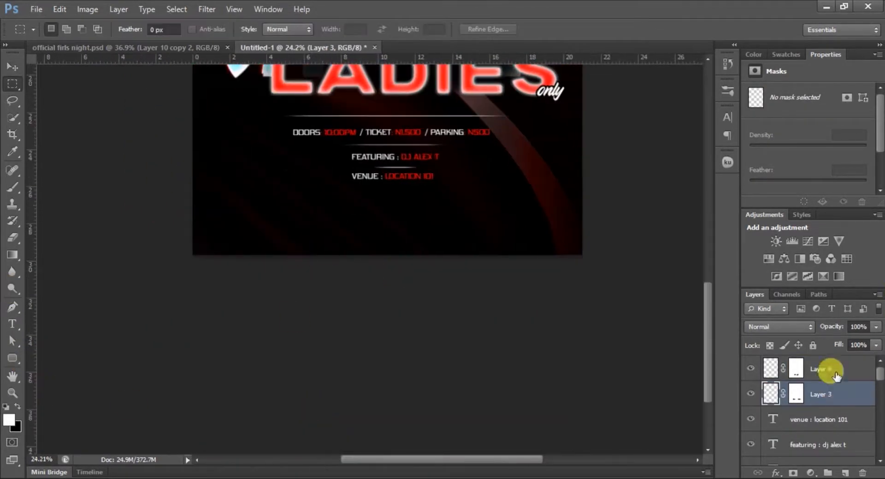
{"action": "key", "text": "ctrl+shift+alt+n"}
{"action": "scroll", "coordinate": [338, 238], "scroll_direction": "up", "scroll_amount": 2}
{"action": "left_click_drag", "start_coordinate": [333, 264], "coordinate": [573, 267]}
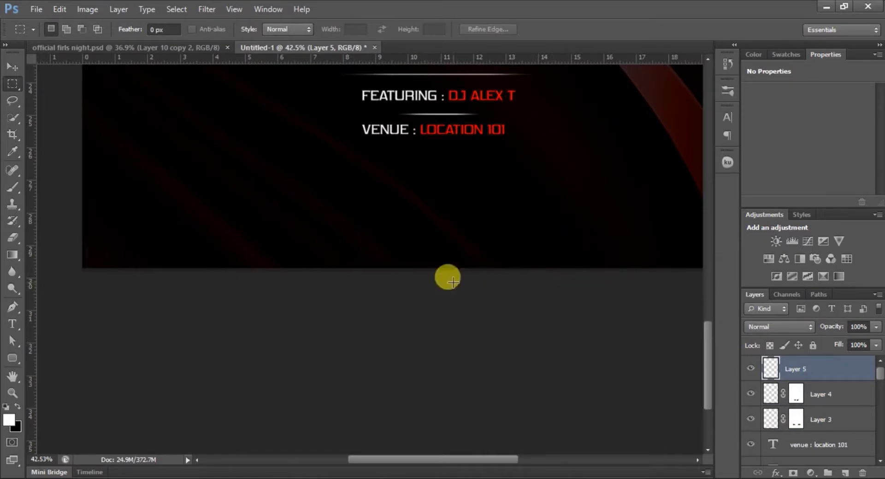
{"action": "key", "text": "alt+BackSpace"}
{"action": "key", "text": "ctrl+d"}
{"action": "scroll", "coordinate": [450, 283], "scroll_direction": "down", "scroll_amount": 5}
Center the bottom white bar horizontally on the page
{"action": "key", "text": "v"}
{"action": "key", "text": "alt+v"}
{"action": "key", "text": "Escape"}
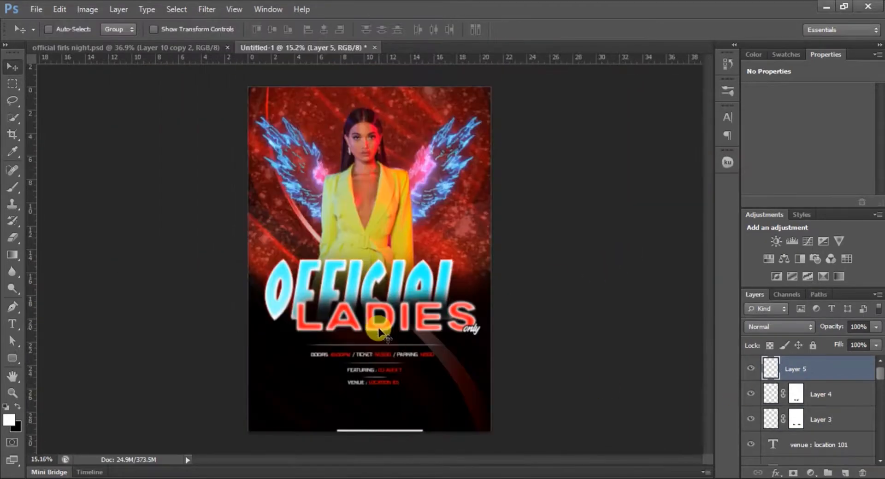
{"action": "key", "text": "ctrl+a"}
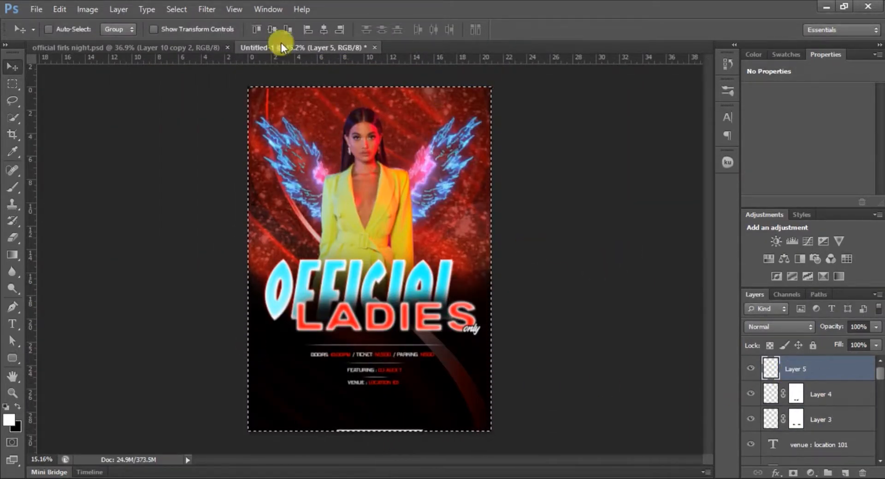
{"action": "left_click", "coordinate": [324, 29]}
{"action": "key", "text": "ctrl+d"}
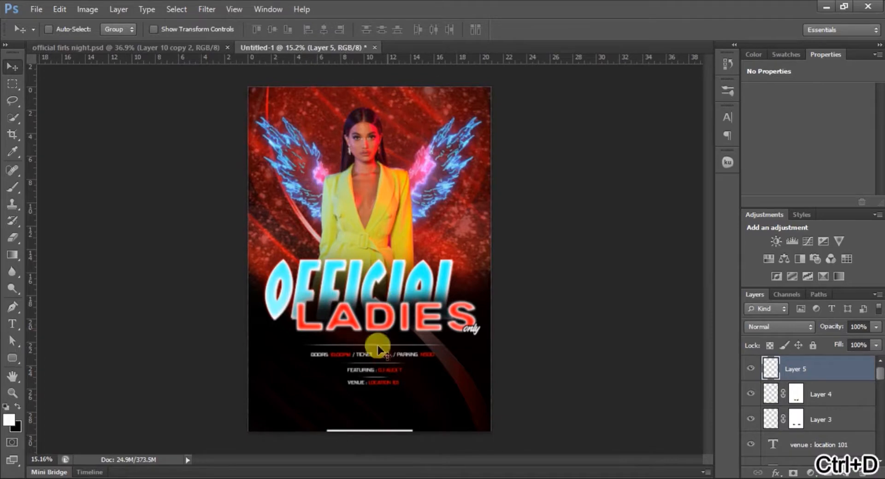
Examine the date badge and overall layout of the reference flyer against the new document
{"action": "left_click", "coordinate": [176, 47]}
{"action": "scroll", "coordinate": [328, 334], "scroll_direction": "down", "scroll_amount": 3}
{"action": "left_click", "coordinate": [269, 47]}
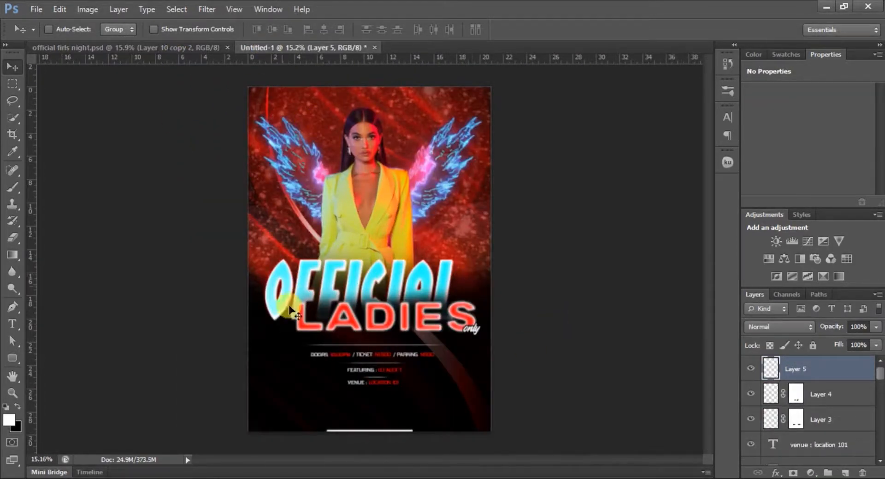
{"action": "left_click", "coordinate": [164, 50]}
{"action": "scroll", "coordinate": [311, 252], "scroll_direction": "up", "scroll_amount": 2}
{"action": "left_click", "coordinate": [277, 48]}
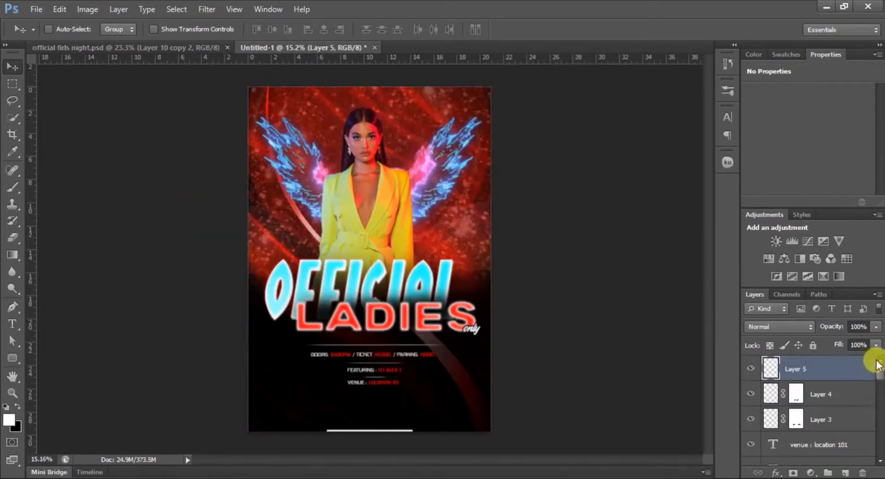
Draw a white circle about 1.7 cm across on a new layer beside the model's waist, above the OFFICIAL title
{"action": "left_click", "coordinate": [845, 474]}
{"action": "scroll", "coordinate": [288, 203], "scroll_direction": "up", "scroll_amount": 2}
{"action": "right_click", "coordinate": [12, 84]}
{"action": "left_click", "coordinate": [69, 91]}
{"action": "scroll", "coordinate": [223, 191], "scroll_direction": "up", "scroll_amount": 2}
{"action": "left_click_drag", "start_coordinate": [231, 198], "coordinate": [256, 230]}
{"action": "key", "text": "alt+BackSpace"}
{"action": "key", "text": "ctrl+d"}
{"action": "key", "text": "v"}
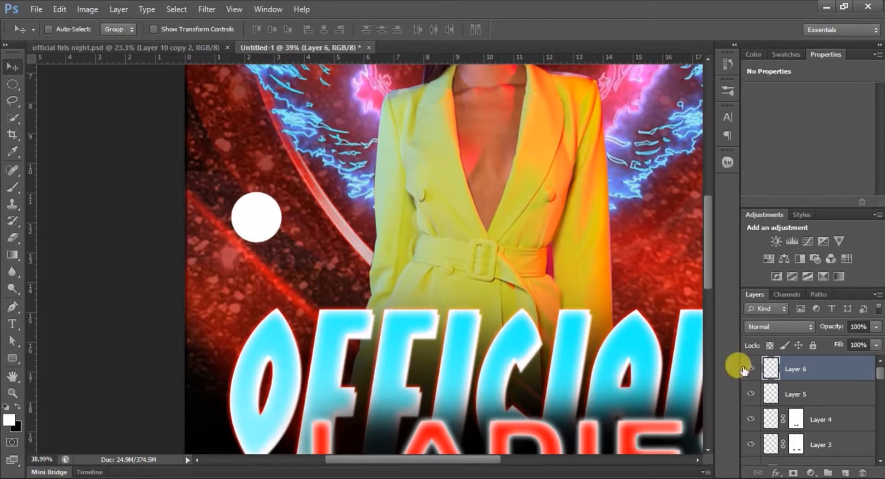
{"action": "mouse_move", "coordinate": [278, 211]}
{"action": "left_mouse_down"}
{"action": "mouse_move", "coordinate": [263, 217]}
{"action": "mouse_move", "coordinate": [273, 219]}
{"action": "left_mouse_up"}
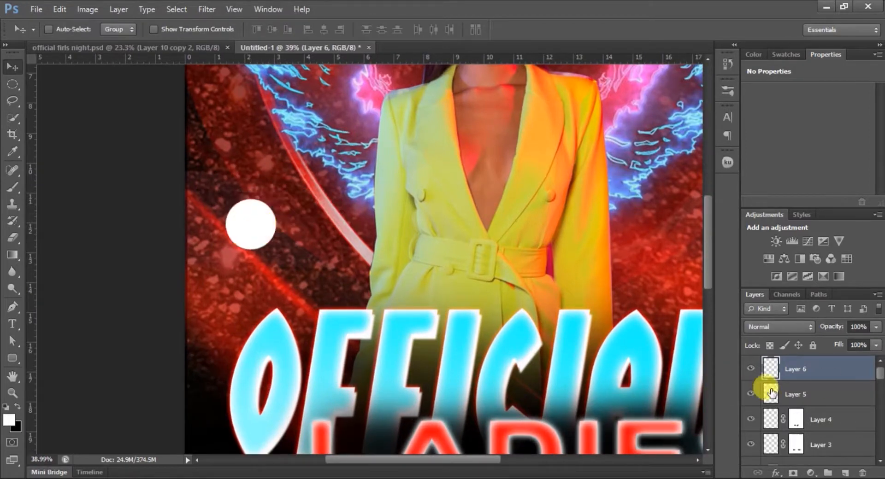
Duplicate the white circle layer and apply a black Color Overlay to the copy
{"action": "key", "text": "ctrl+j"}
{"action": "right_click", "coordinate": [828, 371]}
{"action": "left_click", "coordinate": [705, 38]}
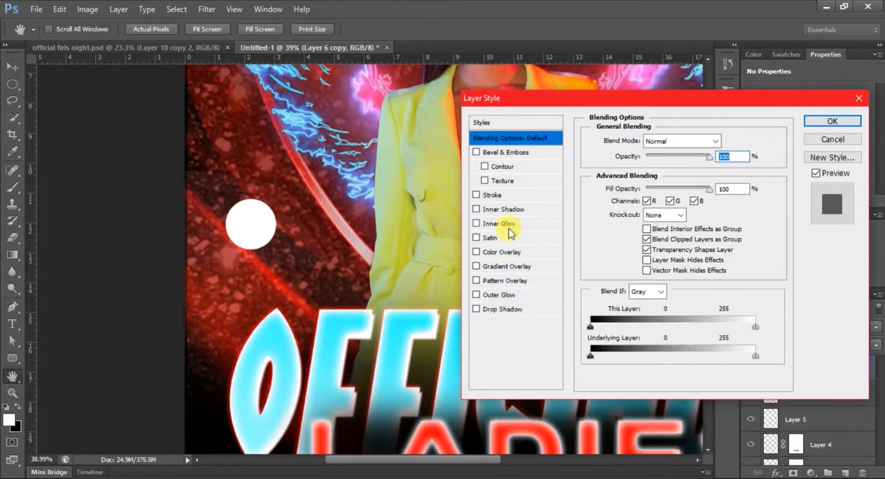
{"action": "left_click", "coordinate": [498, 252]}
{"action": "left_click", "coordinate": [730, 142]}
{"action": "left_click_drag", "start_coordinate": [514, 178], "coordinate": [529, 341]}
{"action": "left_click", "coordinate": [821, 168]}
{"action": "left_click", "coordinate": [833, 123]}
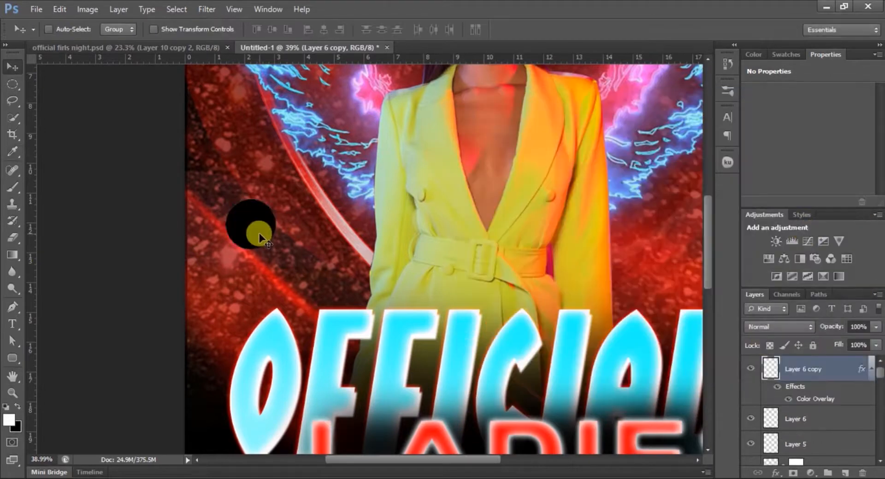
Shift the black circle to leave a thin white rim from the circle beneath, and merge both circle layers
{"action": "left_click_drag", "start_coordinate": [257, 231], "coordinate": [255, 229]}
{"action": "scroll", "coordinate": [262, 237], "scroll_direction": "up", "scroll_amount": 4}
{"action": "key", "text": "ctrl+t"}
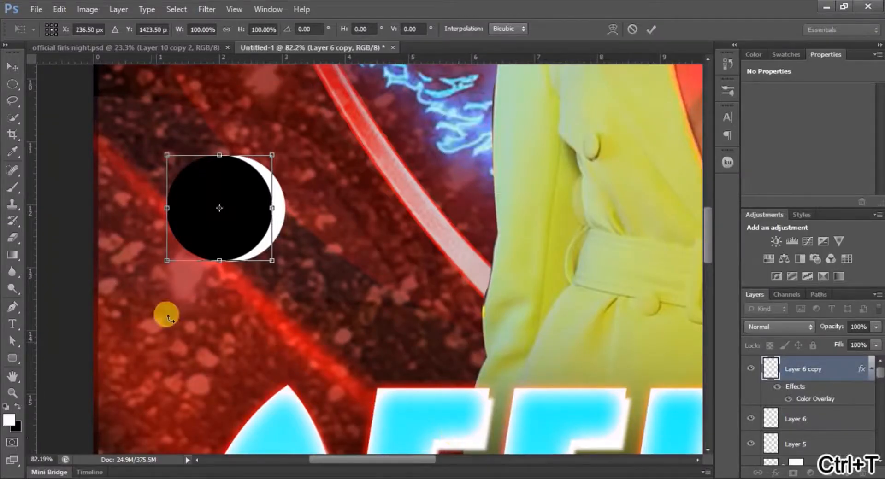
{"action": "key", "text": "Right"}
{"action": "key", "text": "Right"}
{"action": "key", "text": "Right"}
{"action": "key", "text": "Right"}
{"action": "key", "text": "Right"}
{"action": "key", "text": "Right"}
{"action": "key", "text": "Right"}
{"action": "key", "text": "Right"}
{"action": "key", "text": "Right"}
{"action": "key", "text": "Right"}
{"action": "key", "text": "Right"}
{"action": "key", "text": "Right"}
{"action": "key", "text": "Right"}
{"action": "key", "text": "Right"}
{"action": "key", "text": "Right"}
{"action": "key", "text": "Right"}
{"action": "key", "text": "Right"}
{"action": "key", "text": "Right"}
{"action": "key", "text": "Right"}
{"action": "key", "text": "Right"}
{"action": "key", "text": "Right"}
{"action": "key", "text": "Right"}
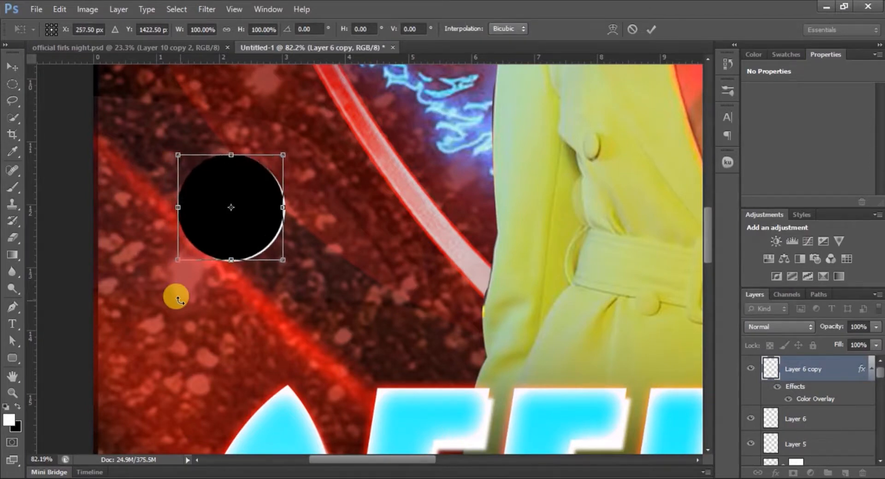
{"action": "key", "text": "Return"}
{"action": "left_click", "coordinate": [813, 419], "text": "ctrl"}
{"action": "key", "text": "ctrl+e"}
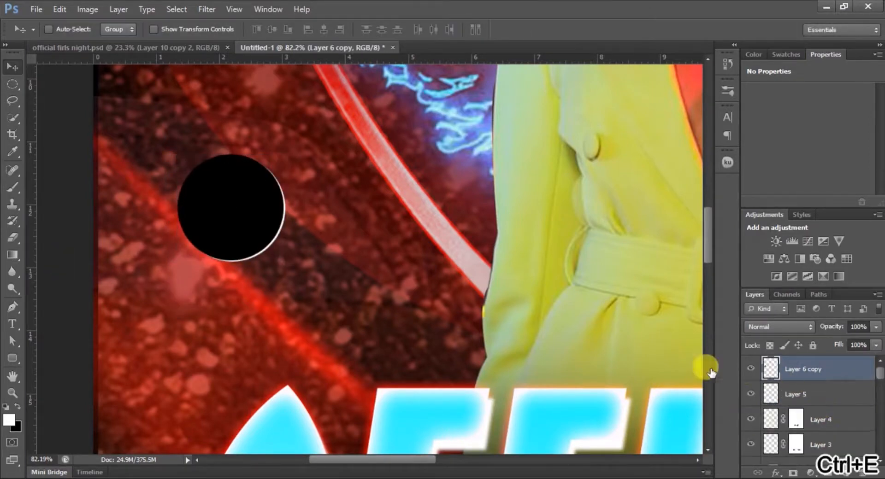
Enlarge the merged circle to about 133% and place it near the page edge beside the model's torso
{"action": "mouse_move", "coordinate": [244, 203]}
{"action": "left_mouse_down"}
{"action": "mouse_move", "coordinate": [234, 217]}
{"action": "mouse_move", "coordinate": [232, 207]}
{"action": "left_mouse_up"}
{"action": "left_click_drag", "start_coordinate": [239, 212], "coordinate": [239, 213]}
{"action": "scroll", "coordinate": [239, 213], "scroll_direction": "down", "scroll_amount": 5}
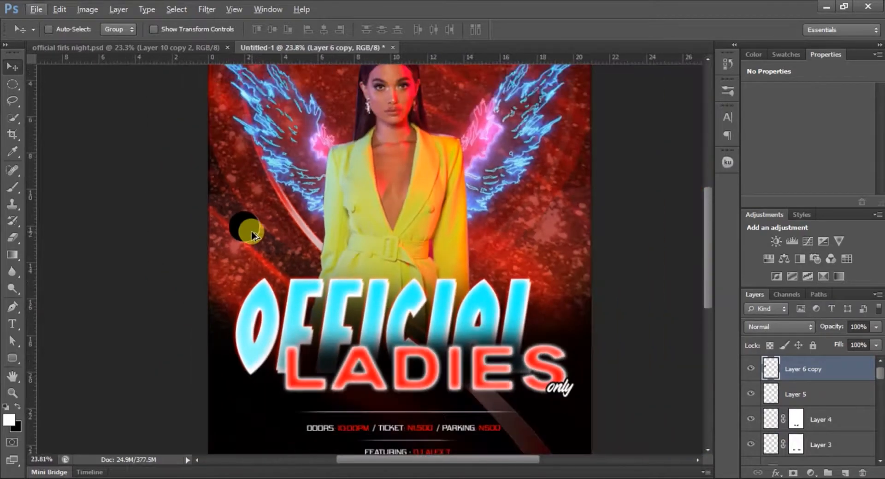
{"action": "key", "text": "ctrl+t"}
{"action": "left_click_drag", "start_coordinate": [260, 202], "coordinate": [264, 196]}
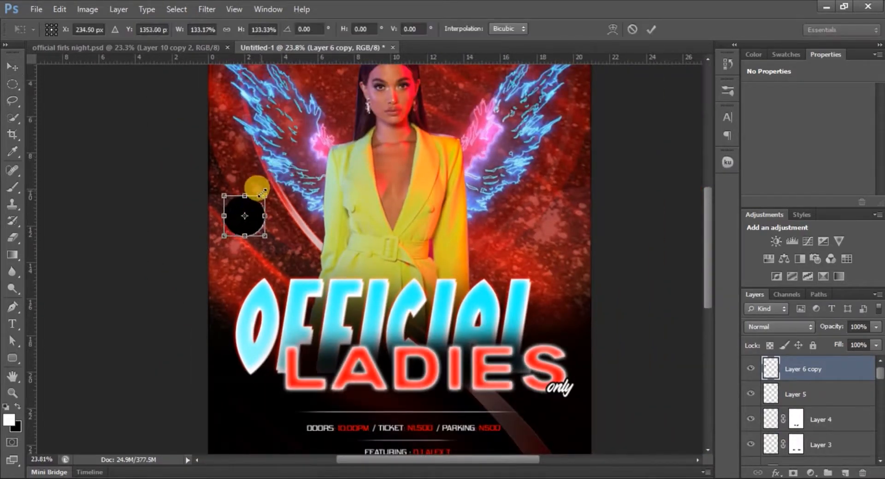
{"action": "left_click_drag", "start_coordinate": [260, 226], "coordinate": [255, 206]}
{"action": "key", "text": "Return"}
{"action": "scroll", "coordinate": [255, 209], "scroll_direction": "down", "scroll_amount": 5}
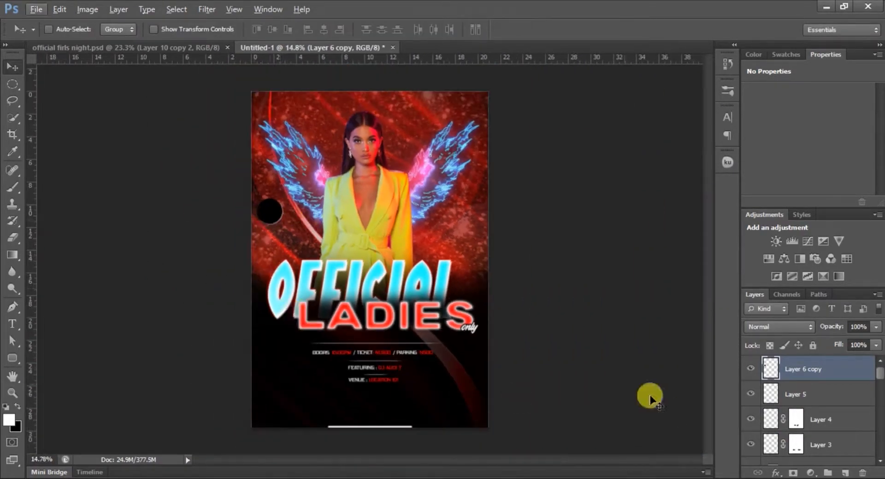
Add the text "18" on a new layer just below the black circle
{"action": "scroll", "coordinate": [681, 363], "scroll_direction": "up", "scroll_amount": 4}
{"action": "left_click", "coordinate": [845, 473]}
{"action": "scroll", "coordinate": [213, 226], "scroll_direction": "up", "scroll_amount": 4}
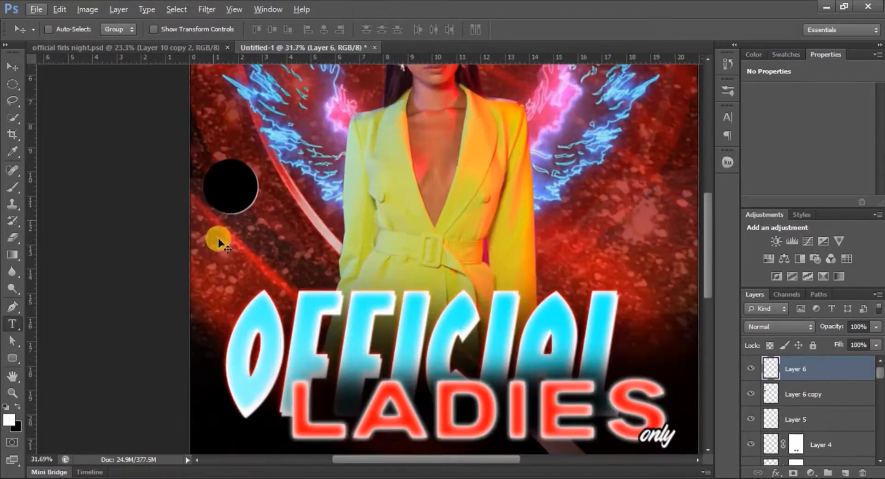
{"action": "key", "text": "t"}
{"action": "left_click", "coordinate": [222, 281]}
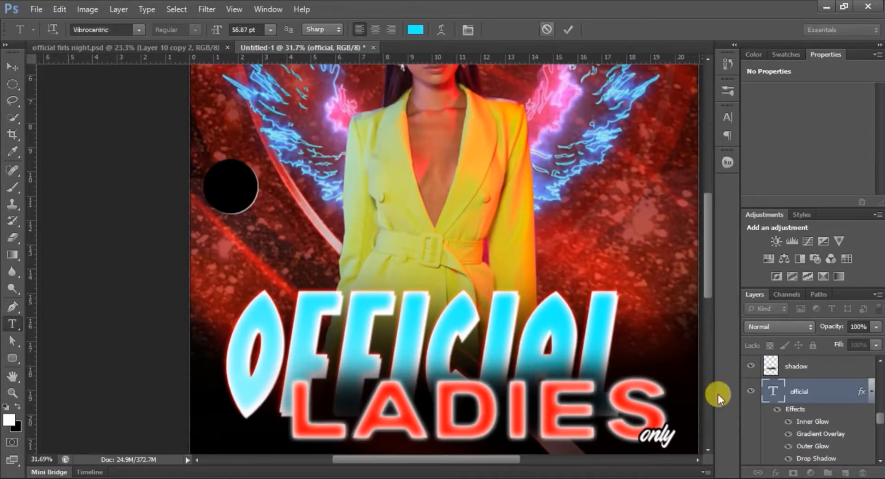
{"action": "scroll", "coordinate": [841, 372], "scroll_direction": "up", "scroll_amount": 10}
{"action": "left_click", "coordinate": [806, 375]}
{"action": "left_click", "coordinate": [746, 368]}
{"action": "left_click", "coordinate": [745, 368]}
{"action": "left_click", "coordinate": [245, 251]}
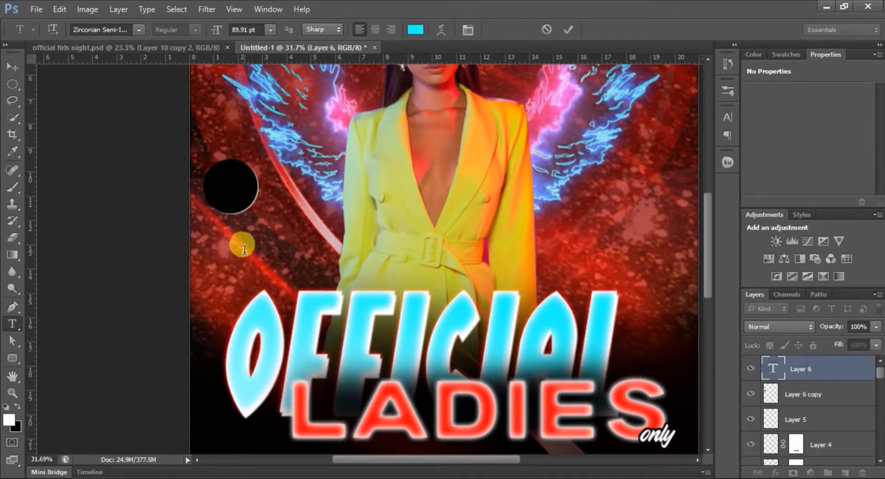
{"action": "type", "text": "18"}
{"action": "left_click", "coordinate": [13, 67]}
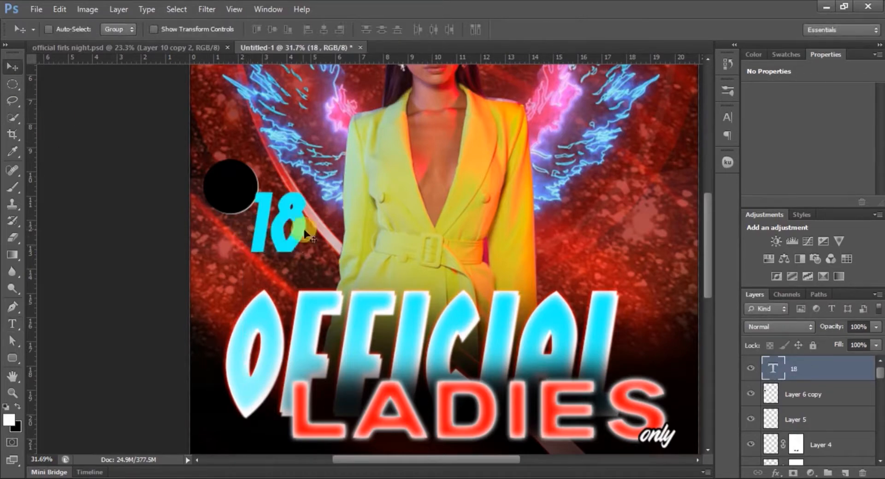
Move the 18 text closer under the circle and set its font to Wave Warrior
{"action": "left_click_drag", "start_coordinate": [303, 232], "coordinate": [274, 245]}
{"action": "left_click", "coordinate": [728, 117]}
{"action": "left_click", "coordinate": [644, 124]}
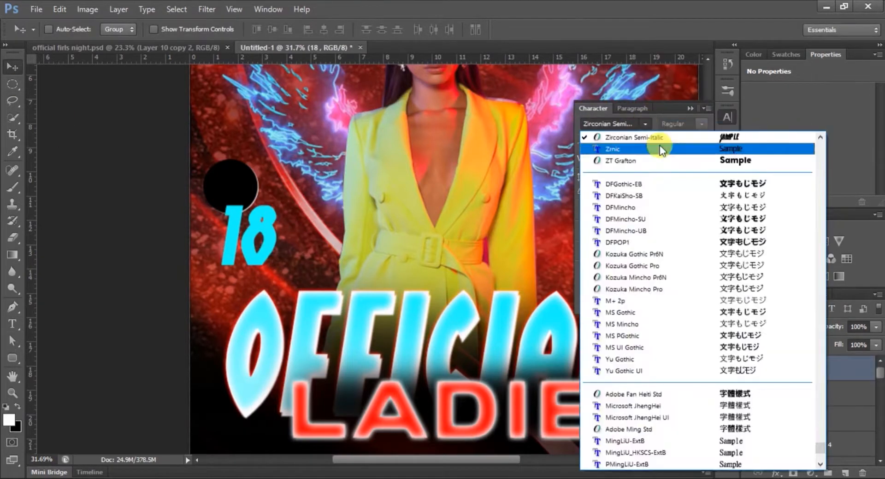
{"action": "scroll", "coordinate": [659, 145], "scroll_direction": "up", "scroll_amount": 10}
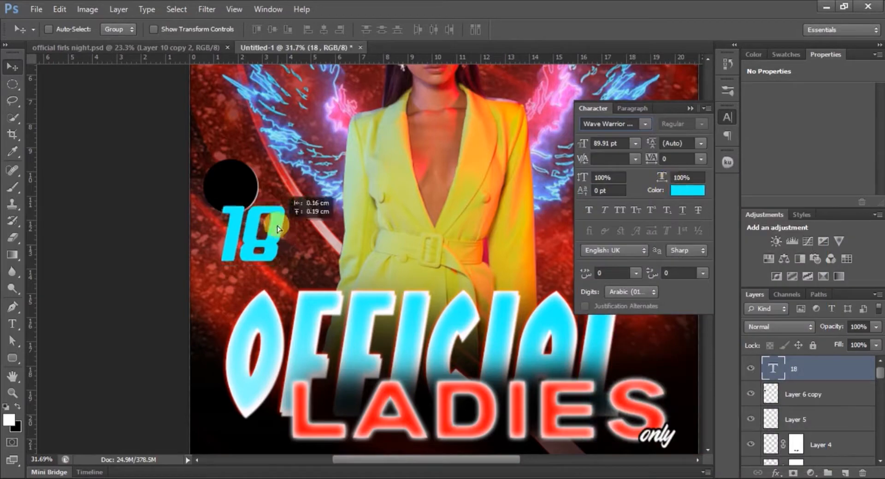
Scale the 18 text down to about 31% and place it in the upper half of the black circle
{"action": "key", "text": "ctrl+t"}
{"action": "scroll", "coordinate": [277, 192], "scroll_direction": "up", "scroll_amount": 1}
{"action": "left_click_drag", "start_coordinate": [276, 203], "coordinate": [233, 197]}
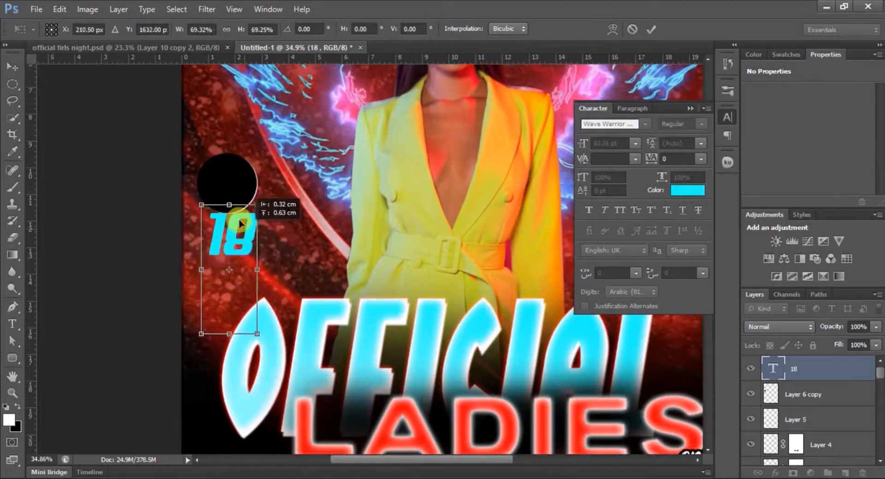
{"action": "scroll", "coordinate": [236, 187], "scroll_direction": "up", "scroll_amount": 5}
{"action": "left_click_drag", "start_coordinate": [271, 132], "coordinate": [246, 190]}
{"action": "left_click_drag", "start_coordinate": [239, 213], "coordinate": [242, 139]}
{"action": "left_click_drag", "start_coordinate": [241, 174], "coordinate": [241, 170]}
{"action": "key", "text": "Return"}
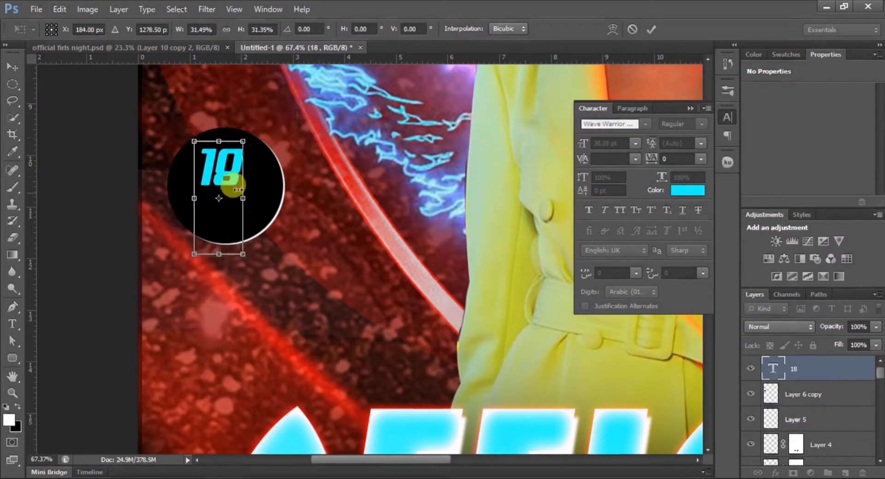
Change the color of the 18 text to white
{"action": "left_click", "coordinate": [687, 190]}
{"action": "left_click", "coordinate": [514, 177]}
{"action": "left_click", "coordinate": [820, 168]}
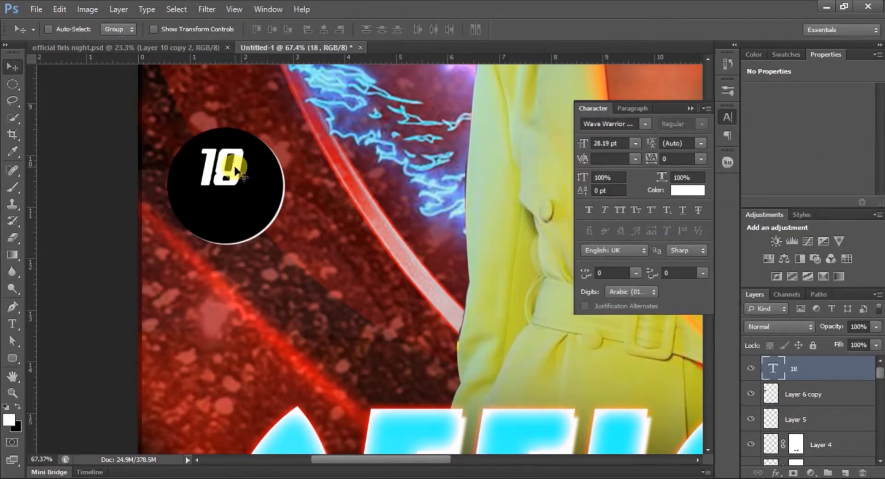
Duplicate the 18 text below the original and change the copy's wording to "june"
{"action": "left_click_drag", "start_coordinate": [233, 162], "coordinate": [234, 221]}
{"action": "key", "text": "t"}
{"action": "left_click", "coordinate": [224, 223]}
{"action": "key", "text": "ctrl+a"}
{"action": "type", "text": "june"}
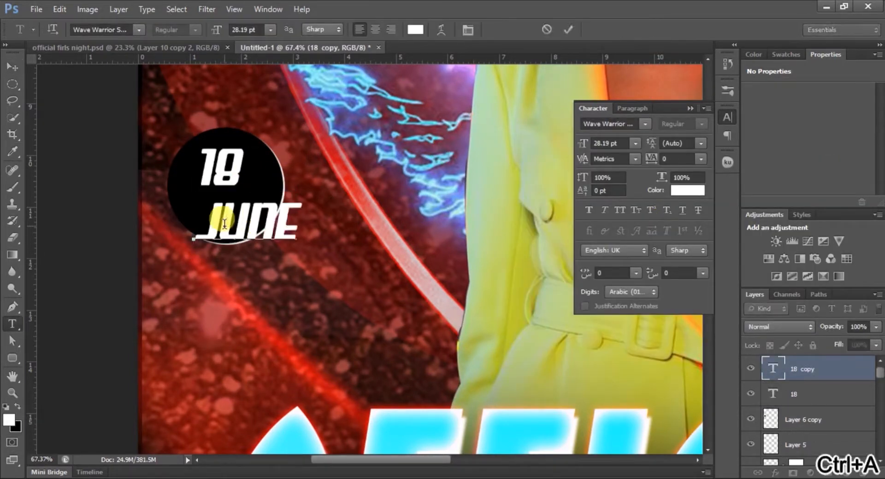
{"action": "left_click", "coordinate": [569, 30]}
Reduce the june text to 16.19 pt and center the two text lines closely together inside the circle
{"action": "key", "text": "v"}
{"action": "left_click_drag", "start_coordinate": [271, 229], "coordinate": [261, 216]}
{"action": "left_click_drag", "start_coordinate": [583, 148], "coordinate": [577, 150]}
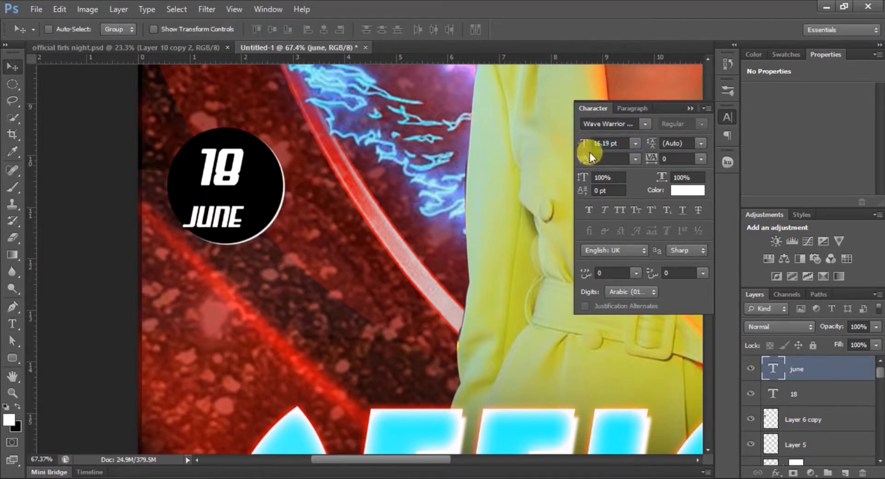
{"action": "left_click_drag", "start_coordinate": [228, 222], "coordinate": [237, 217]}
{"action": "left_click_drag", "start_coordinate": [233, 159], "coordinate": [234, 187]}
Group the 18 and june text layers and name the group "date"
{"action": "left_click", "coordinate": [804, 397]}
{"action": "left_click", "coordinate": [804, 369], "text": "shift"}
{"action": "key", "text": "ctrl+g"}
{"action": "double_click", "coordinate": [801, 364]}
{"action": "type", "text": "date"}
{"action": "key", "text": "Return"}
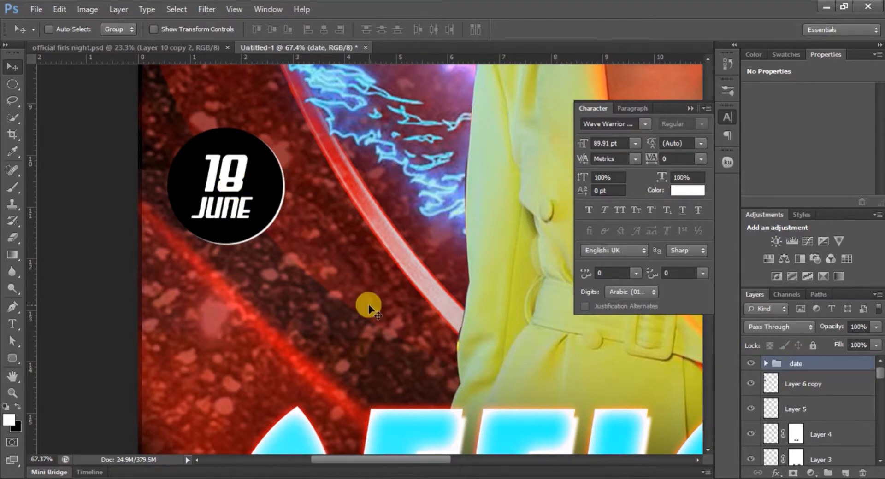
Compare the new flyer's date badge, title and overall layout with the reference flyer
{"action": "key", "text": "ctrl+0"}
{"action": "scroll", "coordinate": [253, 228], "scroll_direction": "up", "scroll_amount": 3}
{"action": "scroll", "coordinate": [253, 228], "scroll_direction": "down", "scroll_amount": 4}
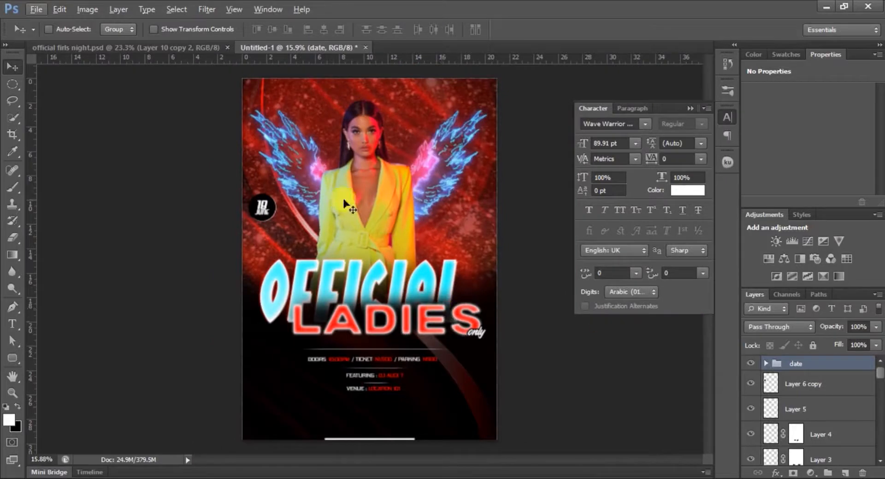
{"action": "scroll", "coordinate": [783, 422], "scroll_direction": "down", "scroll_amount": 8}
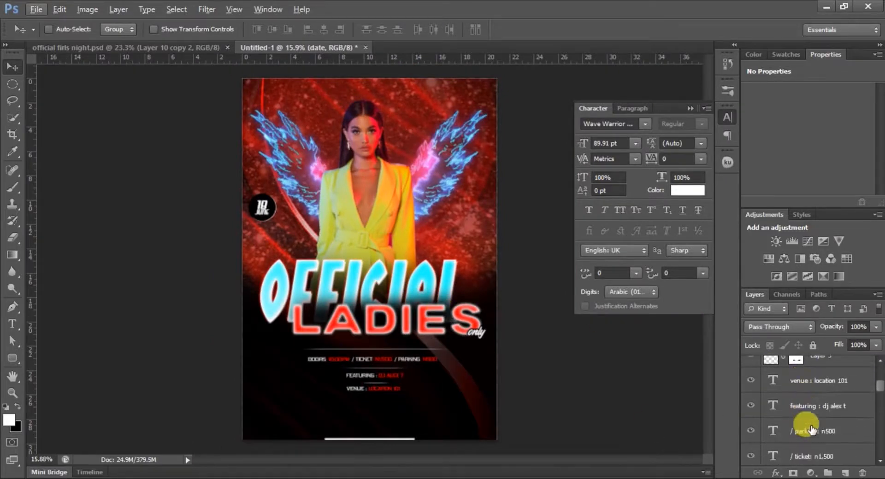
{"action": "scroll", "coordinate": [811, 438], "scroll_direction": "down", "scroll_amount": 1}
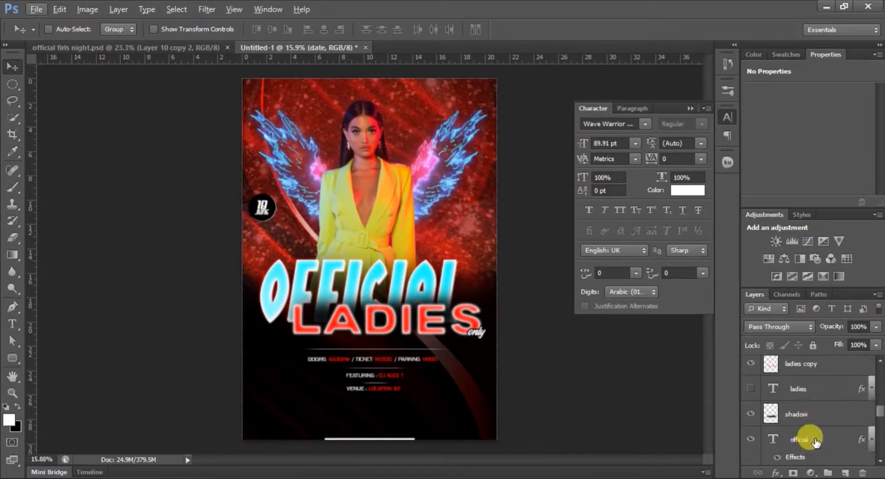
{"action": "left_click", "coordinate": [815, 441]}
{"action": "left_click", "coordinate": [871, 392]}
{"action": "left_click", "coordinate": [196, 48]}
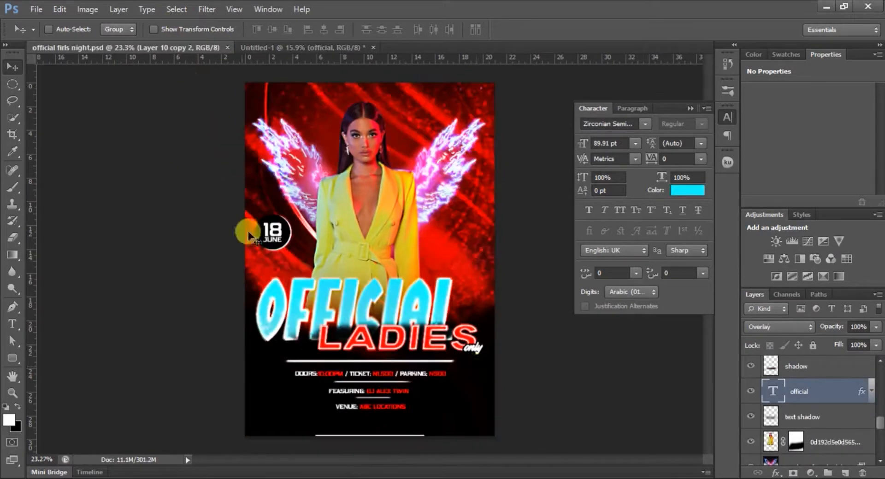
{"action": "left_click", "coordinate": [305, 47]}
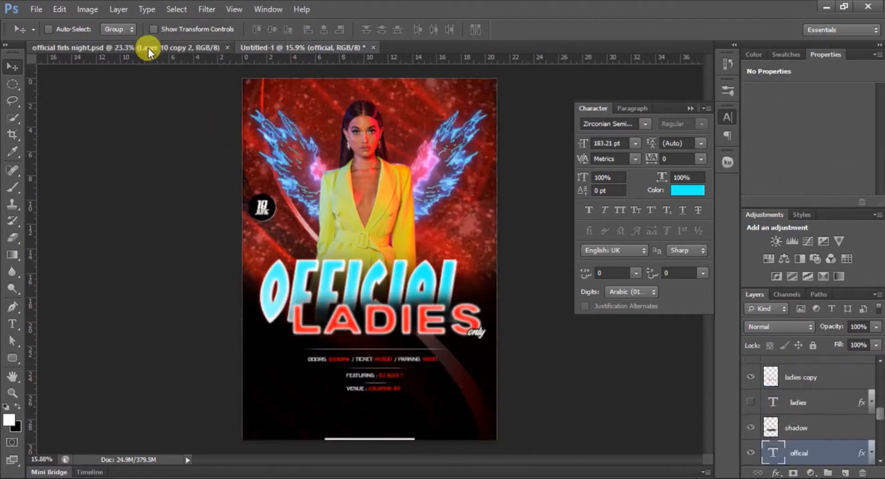
{"action": "left_click", "coordinate": [148, 48]}
{"action": "left_click", "coordinate": [290, 45]}
{"action": "left_click", "coordinate": [173, 49]}
{"action": "left_click", "coordinate": [299, 47]}
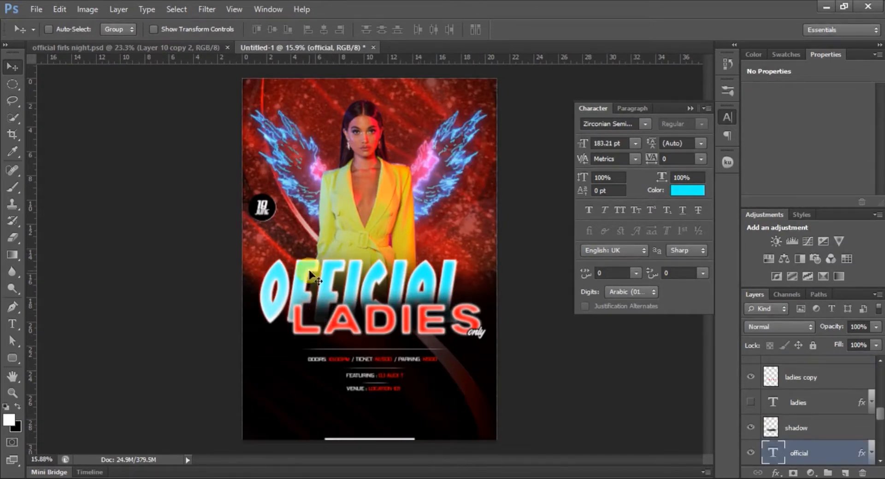
Stamp all visible layers into a new merged layer above the date group
{"action": "left_click", "coordinate": [522, 265]}
{"action": "scroll", "coordinate": [837, 388], "scroll_direction": "up", "scroll_amount": 5}
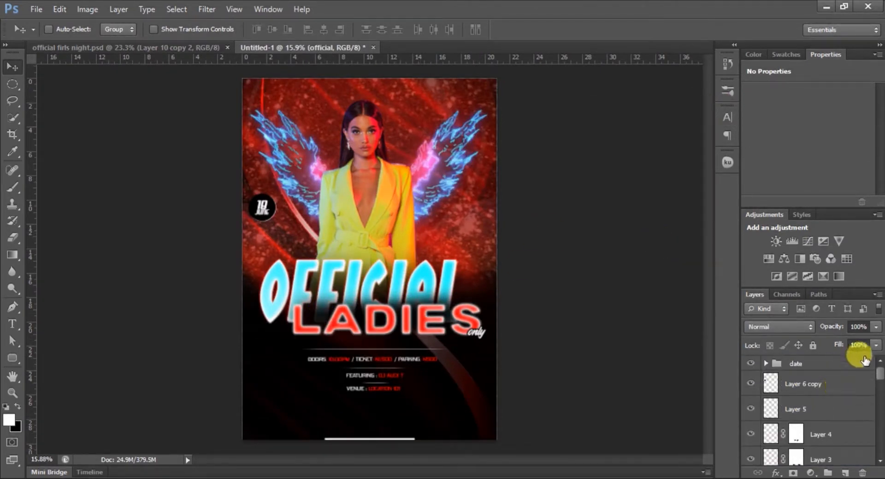
{"action": "left_click", "coordinate": [853, 363]}
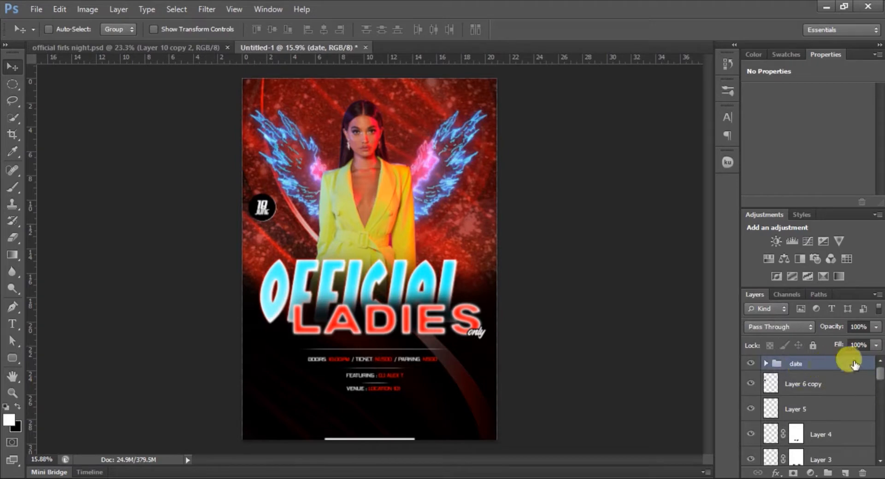
{"action": "key", "text": "ctrl+alt+shift+e"}
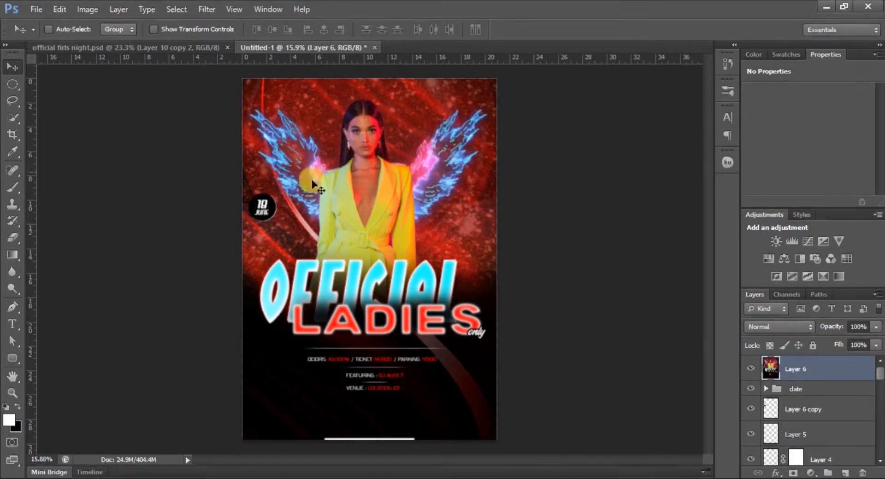
Hide all layers beneath the merged flyer layer and check the merged layer on its own
{"action": "left_click_drag", "start_coordinate": [750, 389], "coordinate": [752, 478]}
{"action": "left_click_drag", "start_coordinate": [879, 453], "coordinate": [879, 369]}
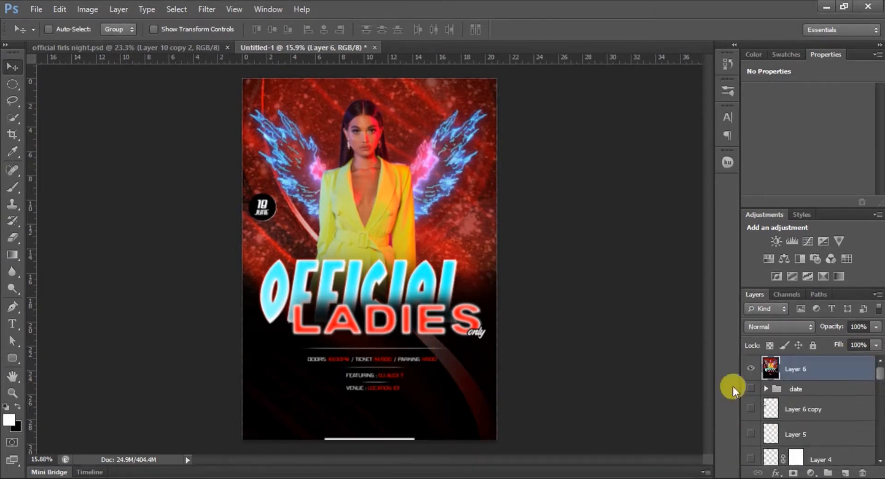
{"action": "left_click", "coordinate": [750, 369]}
{"action": "left_click", "coordinate": [750, 369]}
Duplicate the merged flyer layer and apply Unsharp Mask with amount 117%, radius 16.3 pixels and threshold 29
{"action": "scroll", "coordinate": [372, 381], "scroll_direction": "up", "scroll_amount": 6}
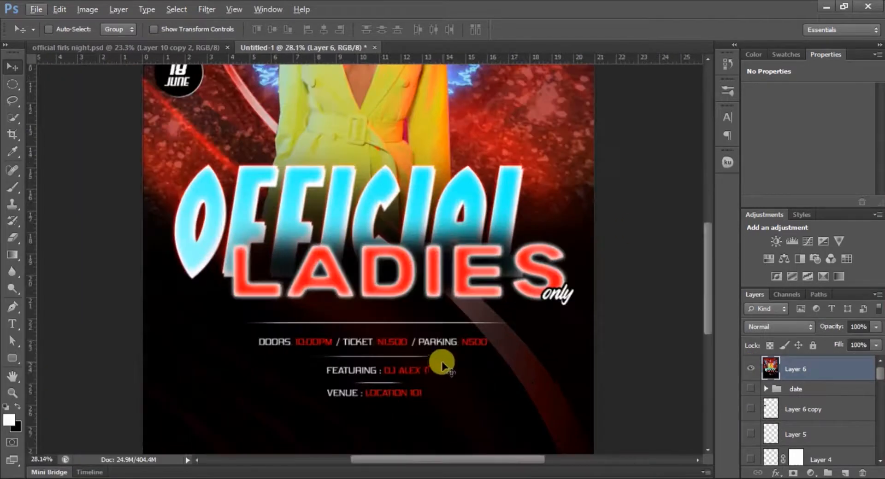
{"action": "scroll", "coordinate": [443, 364], "scroll_direction": "up", "scroll_amount": 6}
{"action": "scroll", "coordinate": [443, 362], "scroll_direction": "down", "scroll_amount": 6}
{"action": "key", "text": "ctrl+0"}
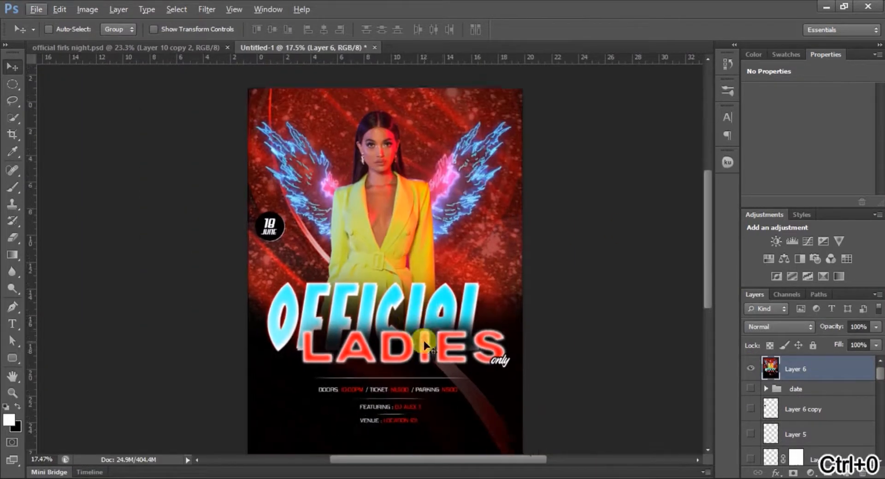
{"action": "key", "text": "ctrl+j"}
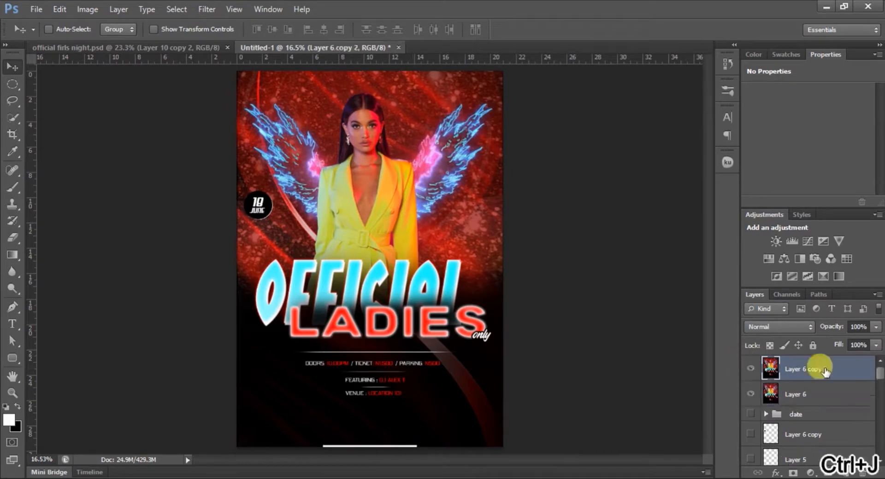
{"action": "left_click", "coordinate": [206, 9]}
{"action": "mouse_move", "coordinate": [277, 201]}
{"action": "left_click", "coordinate": [397, 250]}
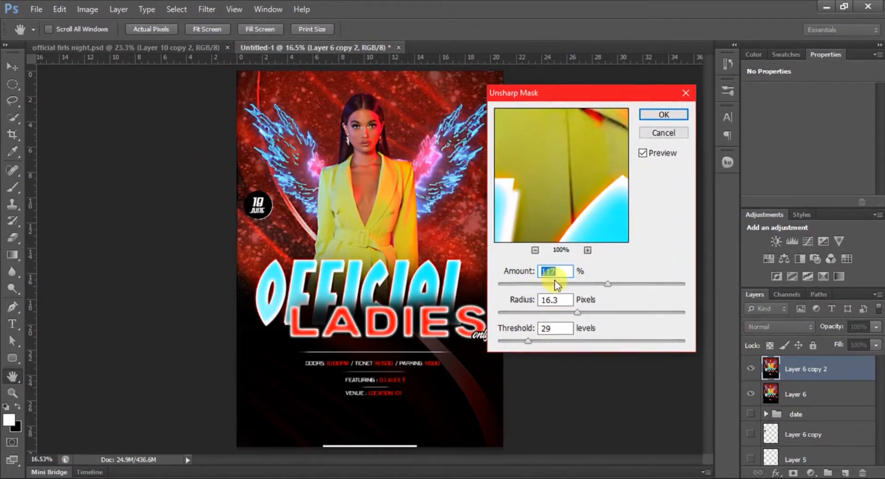
{"action": "left_click", "coordinate": [660, 113]}
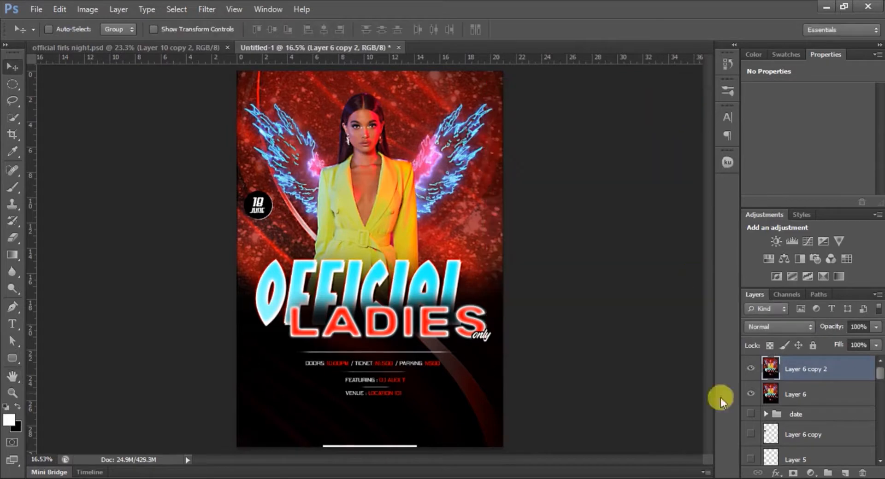
Duplicate the sharpened flyer layer and apply the Maximum filter with a small radius to the copy
{"action": "key", "text": "ctrl+k"}
{"action": "key", "text": "Escape"}
{"action": "key", "text": "ctrl+j"}
{"action": "left_click", "coordinate": [208, 9]}
{"action": "mouse_move", "coordinate": [296, 242]}
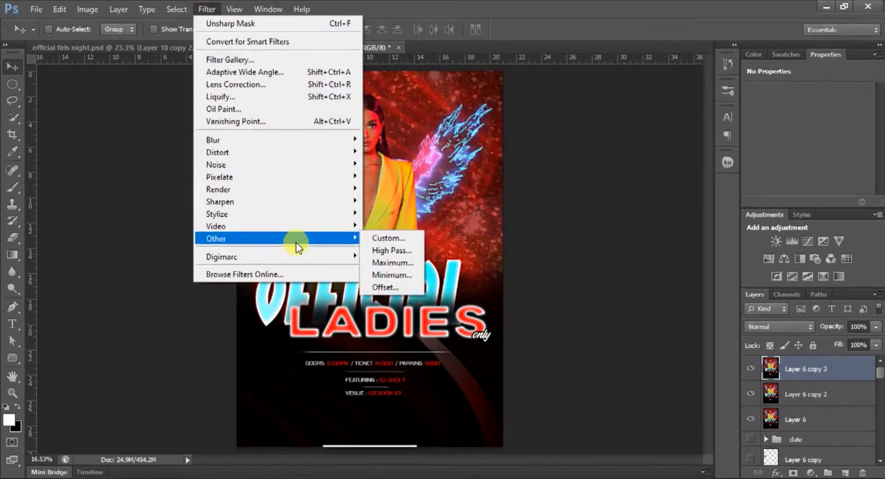
{"action": "left_click", "coordinate": [386, 271]}
{"action": "left_click_drag", "start_coordinate": [601, 93], "coordinate": [573, 90]}
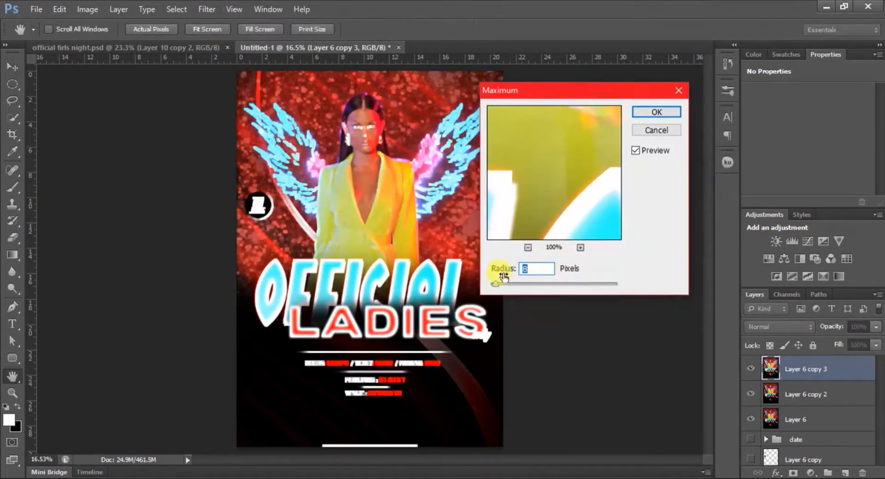
{"action": "left_click", "coordinate": [638, 125]}
Set the filtered copy to Overlay and mask its effect off the model with a soft black brush, comparing before and after
{"action": "left_click", "coordinate": [791, 329]}
{"action": "left_click", "coordinate": [776, 159]}
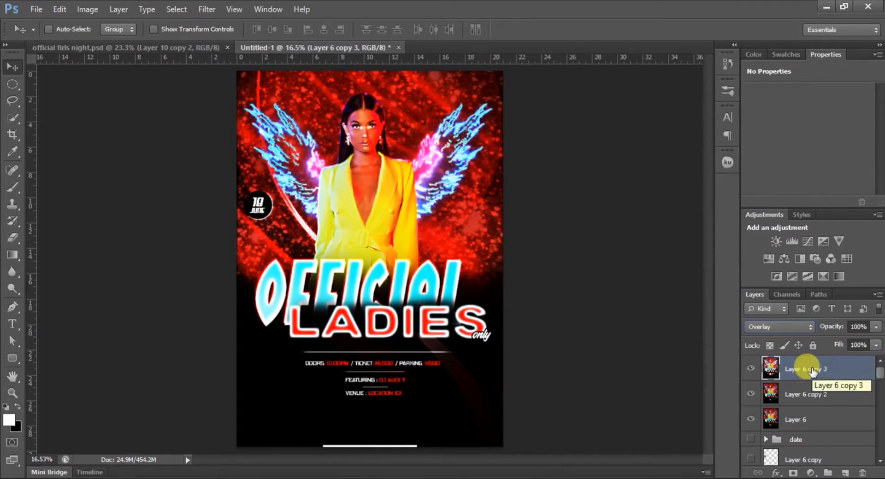
{"action": "left_click", "coordinate": [793, 473]}
{"action": "key", "text": "b"}
{"action": "key", "text": "x"}
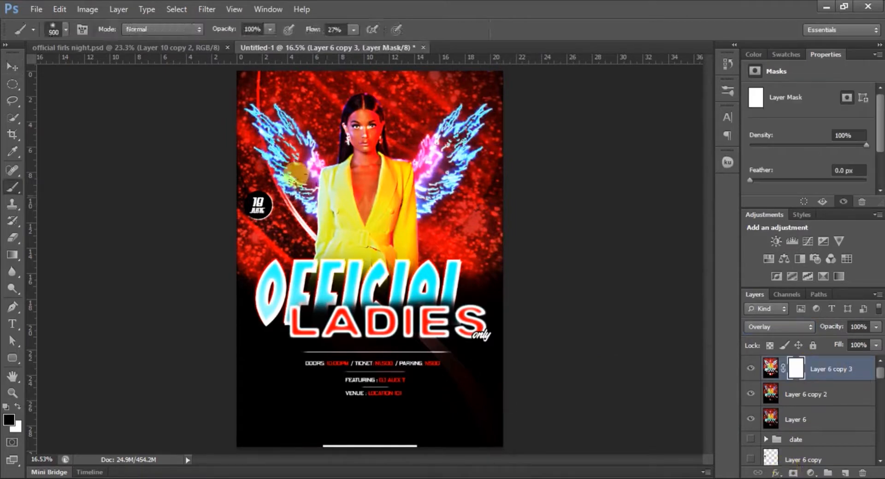
{"action": "mouse_move", "coordinate": [355, 150]}
{"action": "left_mouse_down"}
{"action": "mouse_move", "coordinate": [369, 253]}
{"action": "mouse_move", "coordinate": [327, 237]}
{"action": "mouse_move", "coordinate": [318, 198]}
{"action": "left_mouse_up"}
{"action": "key", "text": "v"}
{"action": "left_click", "coordinate": [750, 369]}
{"action": "left_click", "coordinate": [751, 369]}
{"action": "left_click", "coordinate": [751, 369]}
{"action": "left_click", "coordinate": [751, 369]}
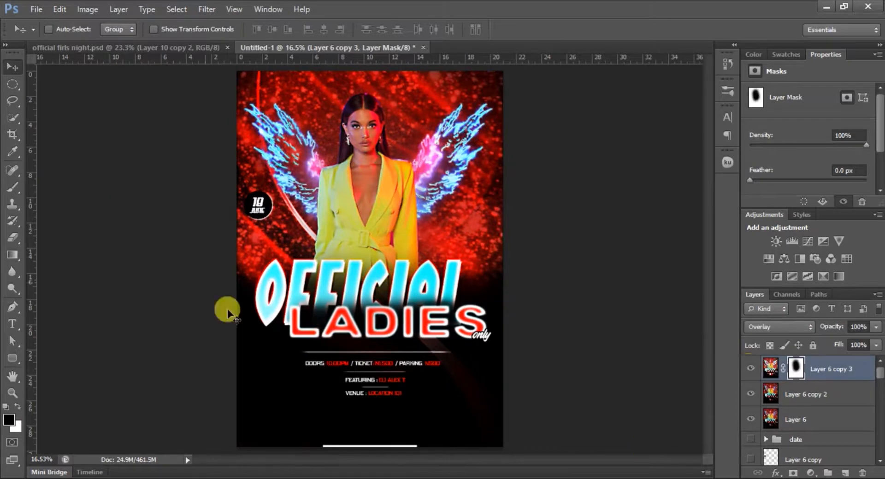
Merge the masked Overlay layer, the sharpened copy and the stamped flyer layer into one layer
{"action": "left_click", "coordinate": [812, 418], "text": "shift"}
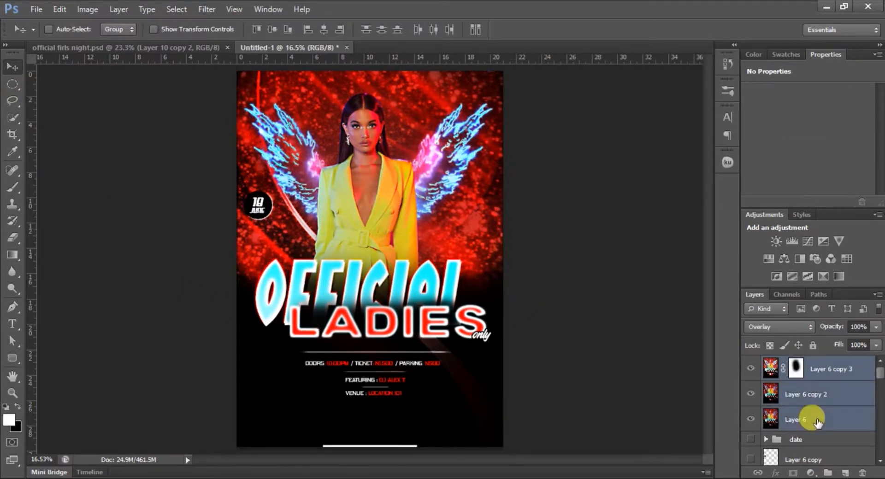
{"action": "key", "text": "ctrl+e"}
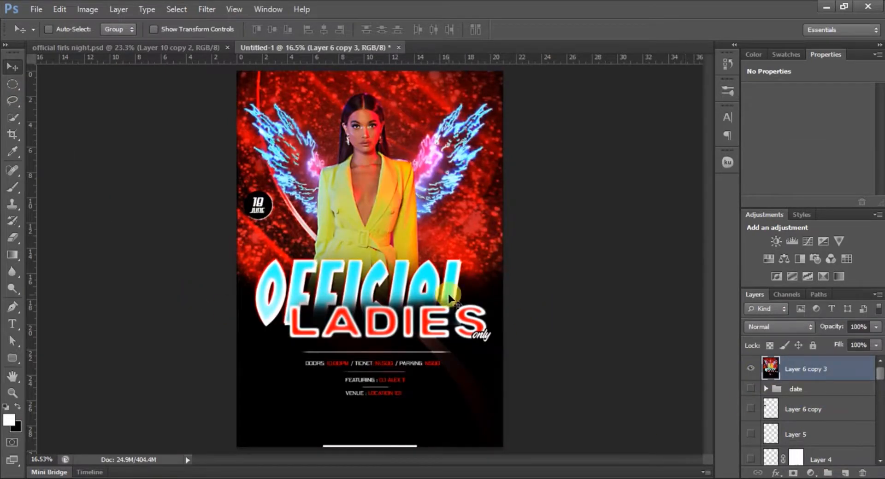